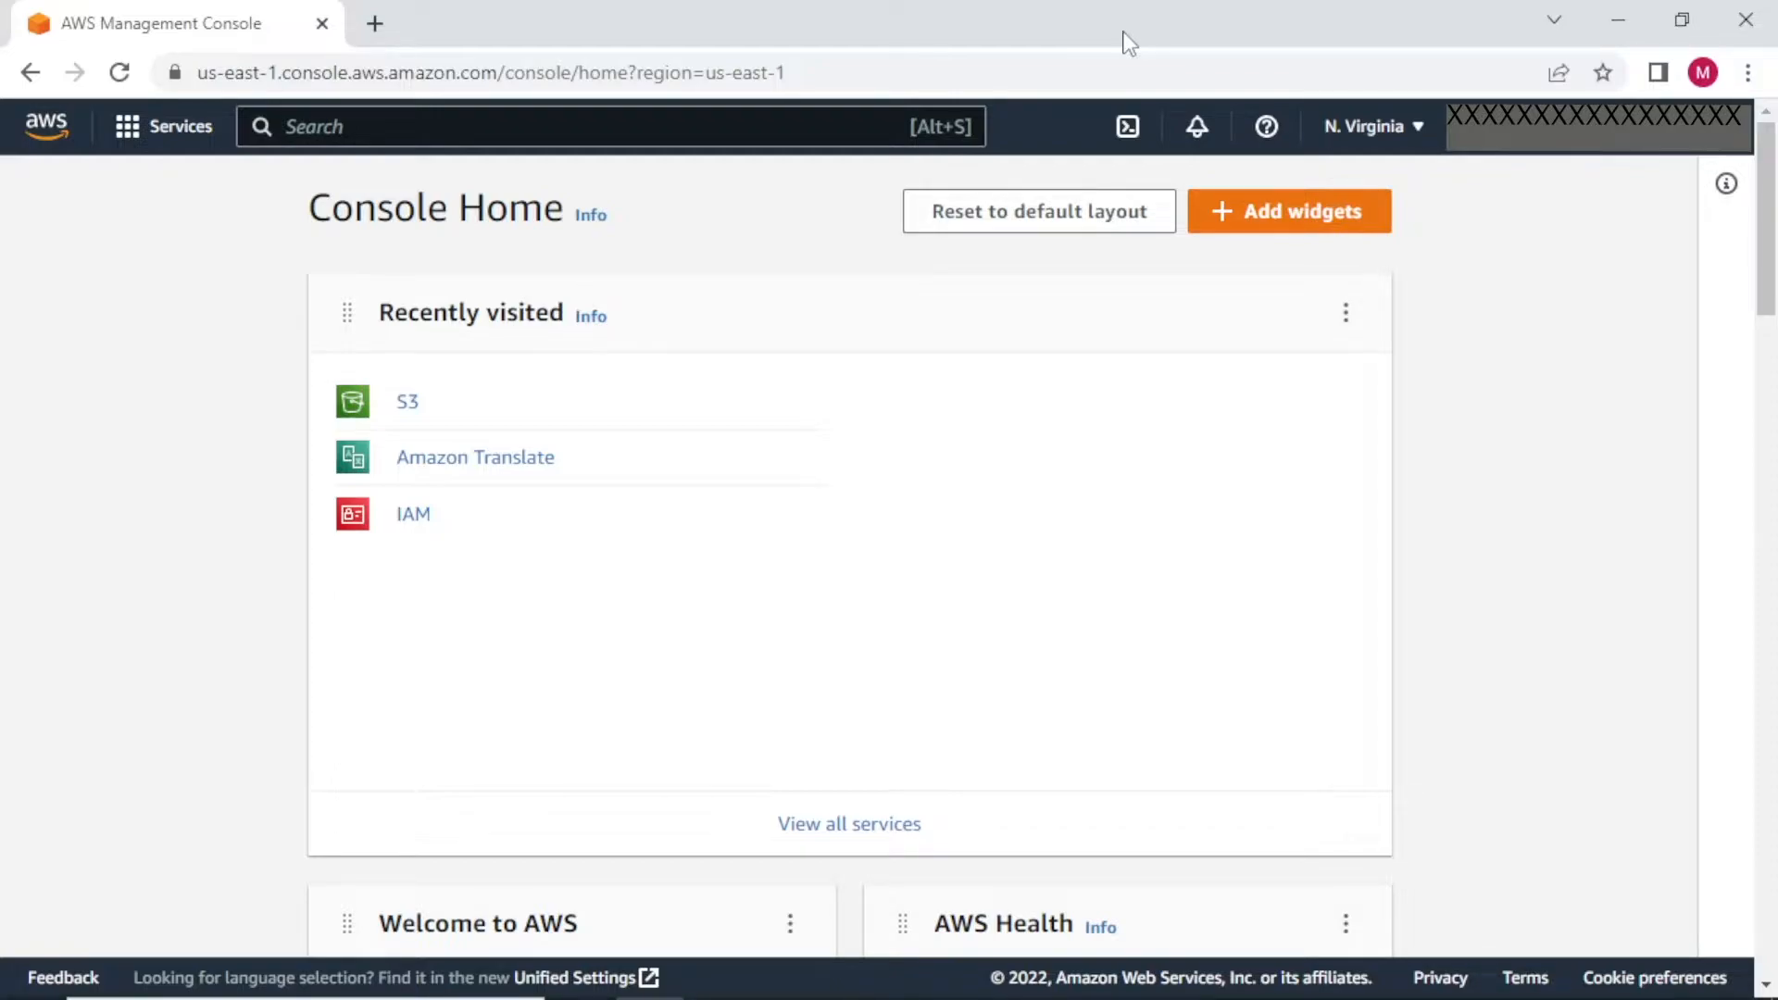
- Search the AWS services for S3 and open the S3 console
key("alt")
left_click(689, 117)
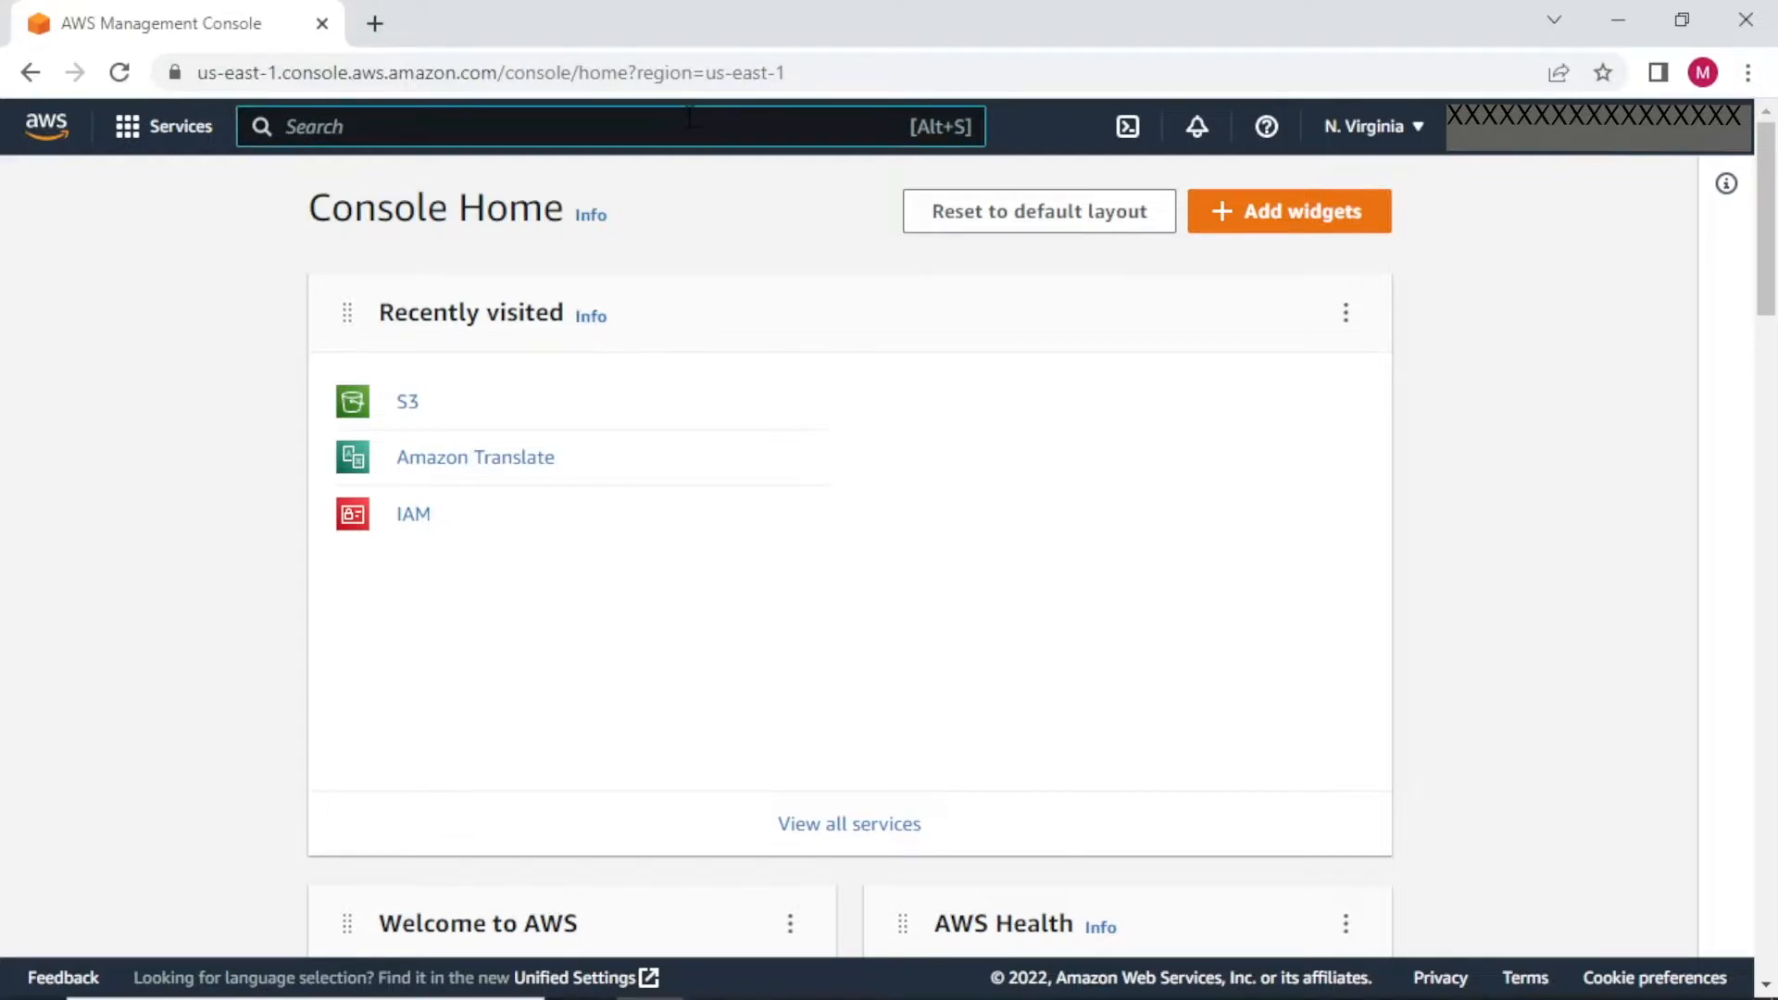
type("S3")
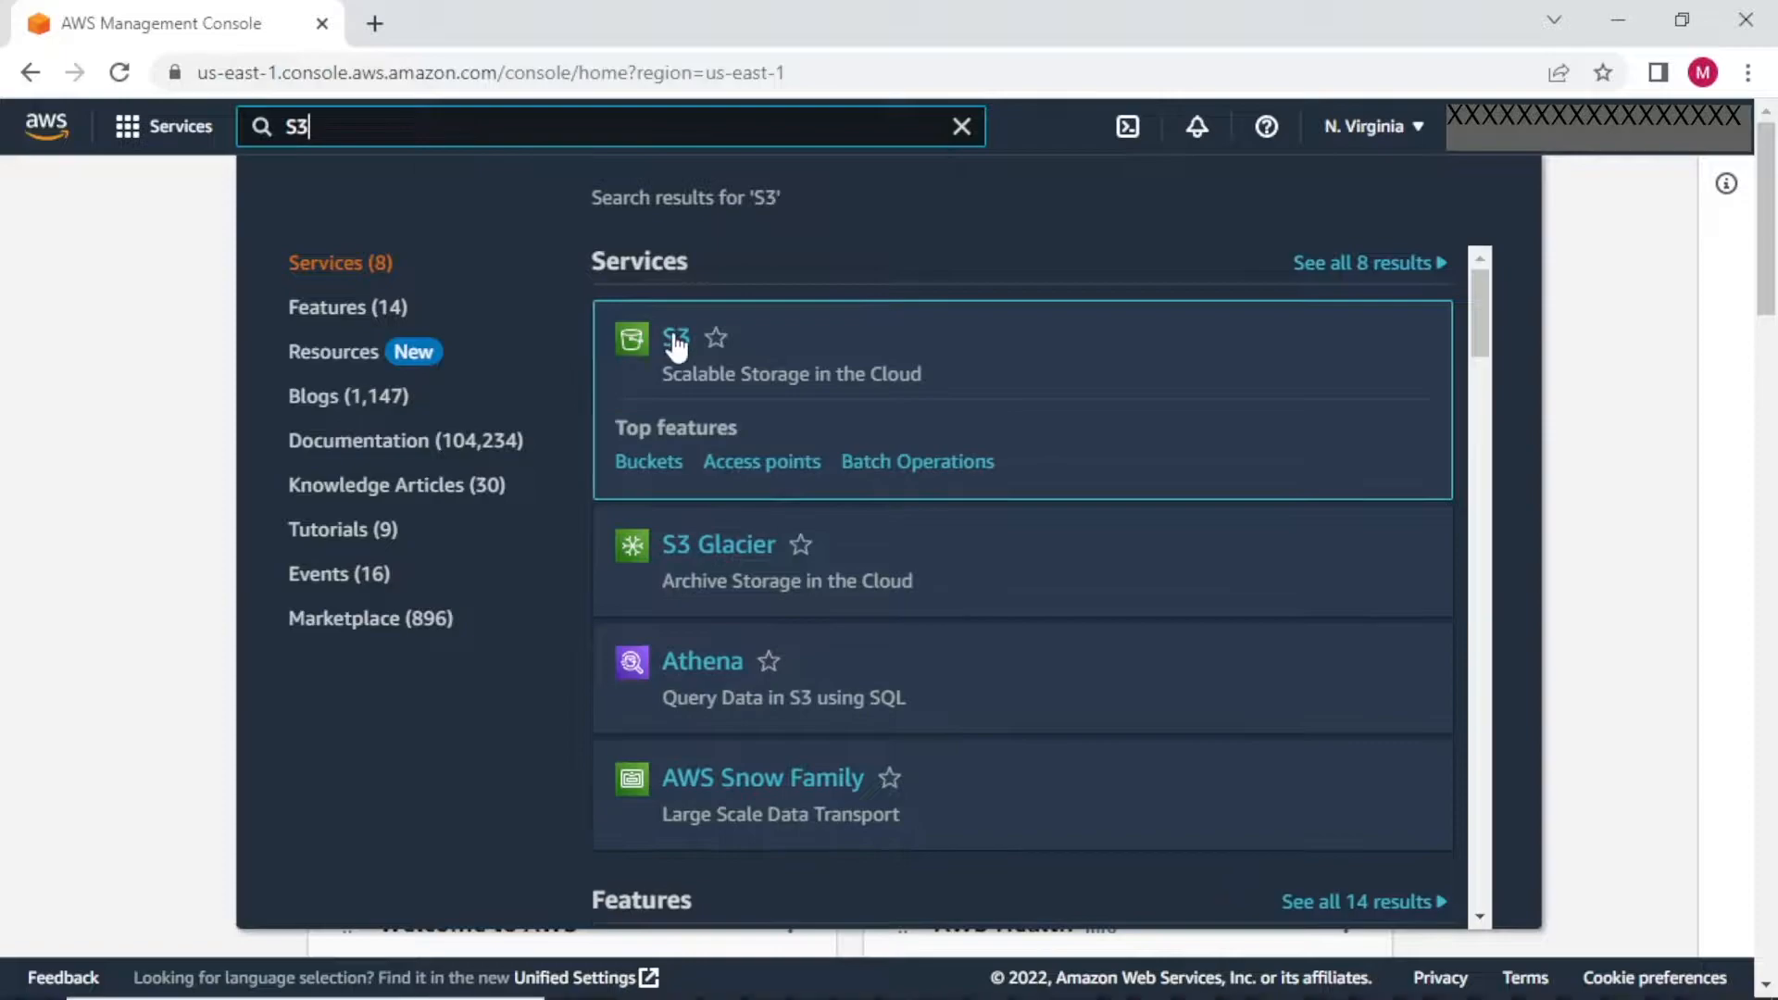
left_click(676, 342)
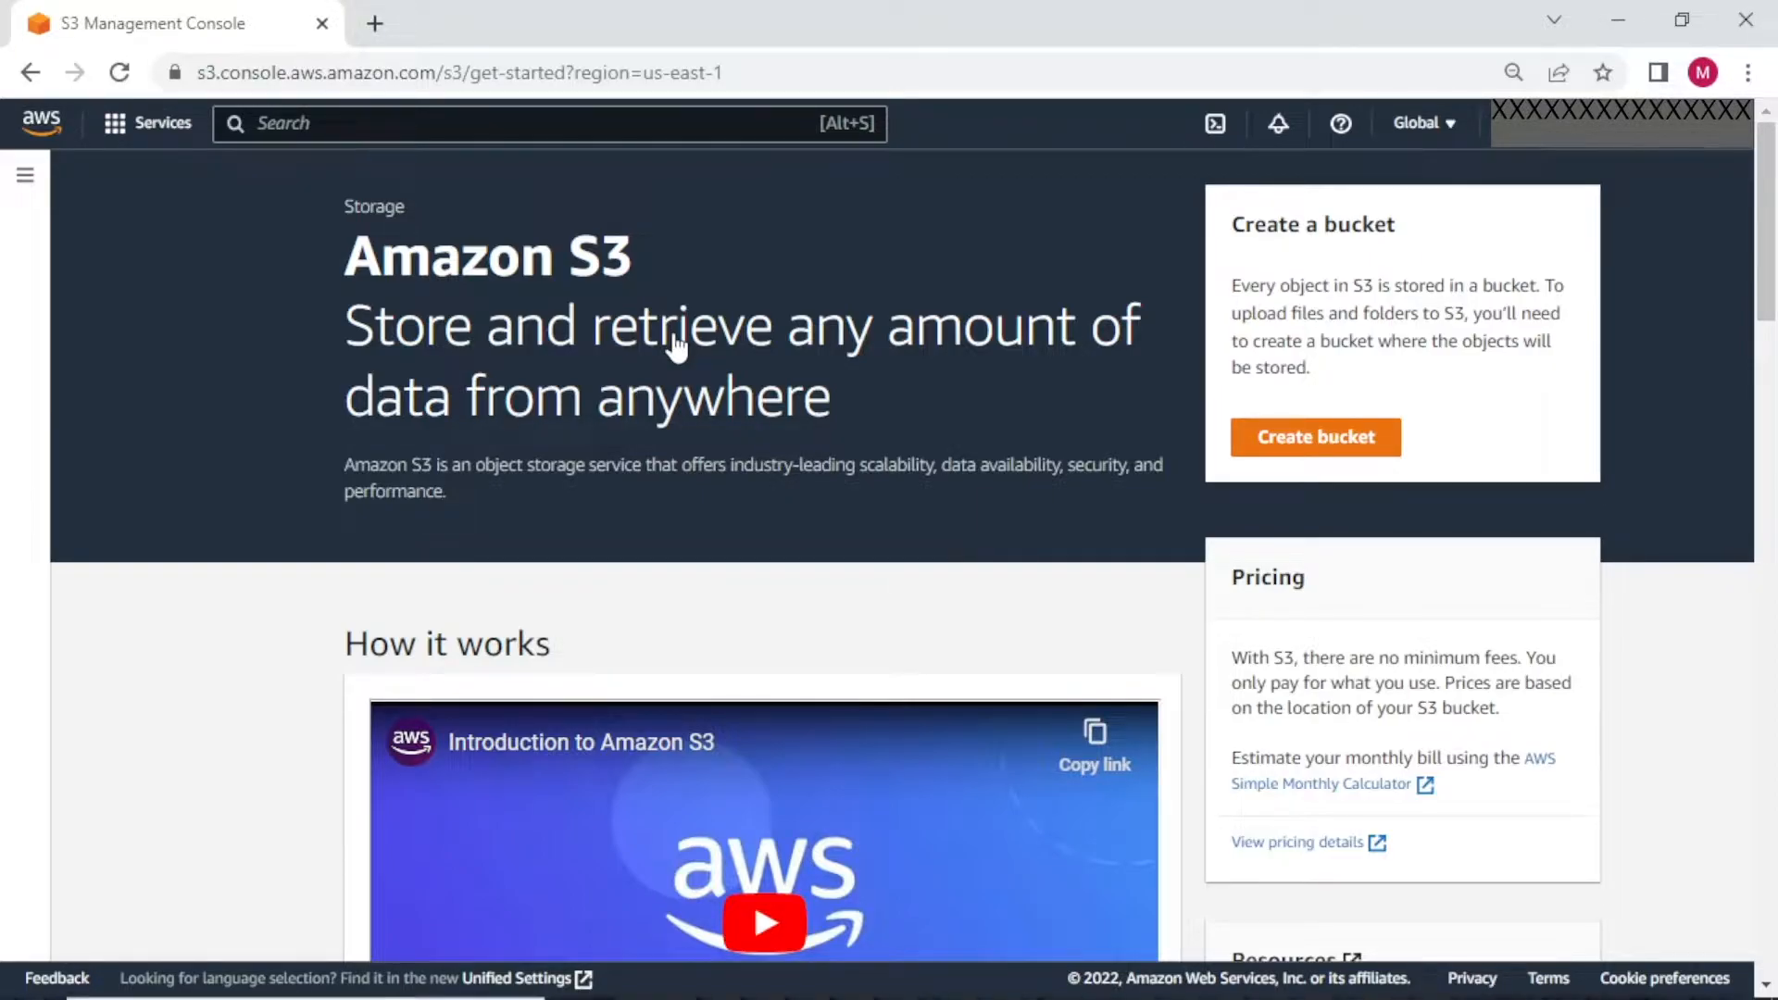
- Start creating a new S3 bucket and name it demo.profquinn.randomstuff
left_click(1286, 437)
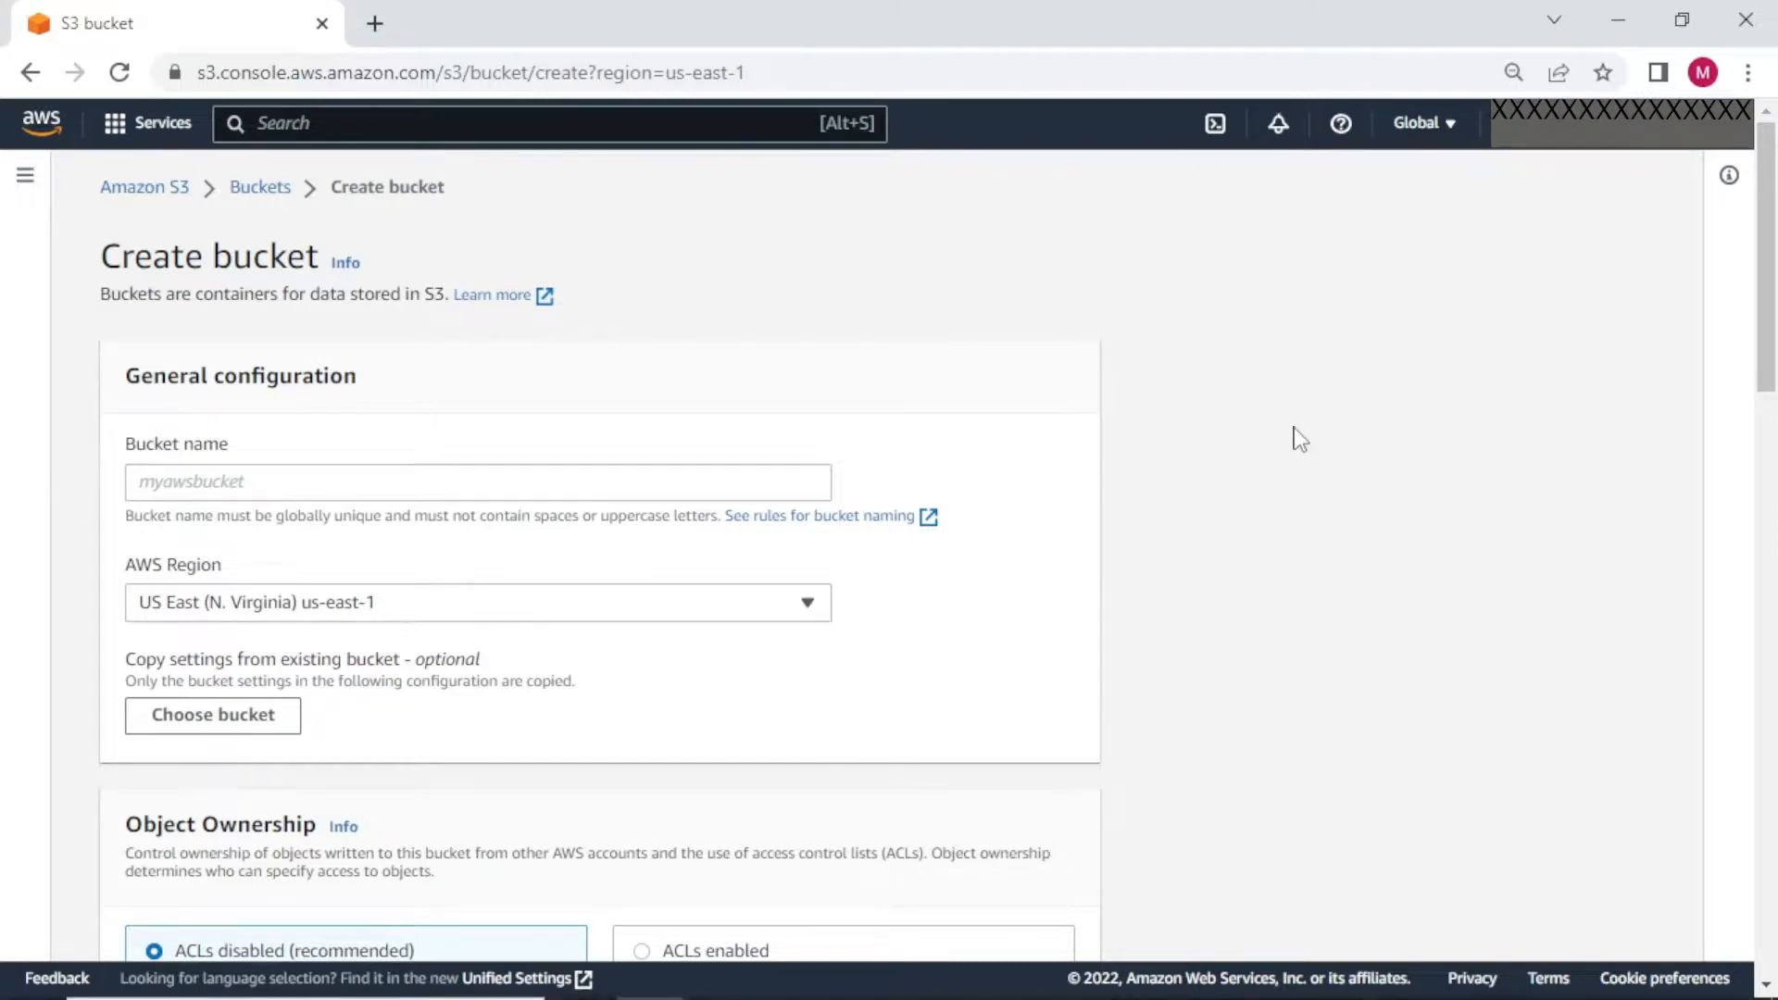
left_click(609, 489)
type("demo")
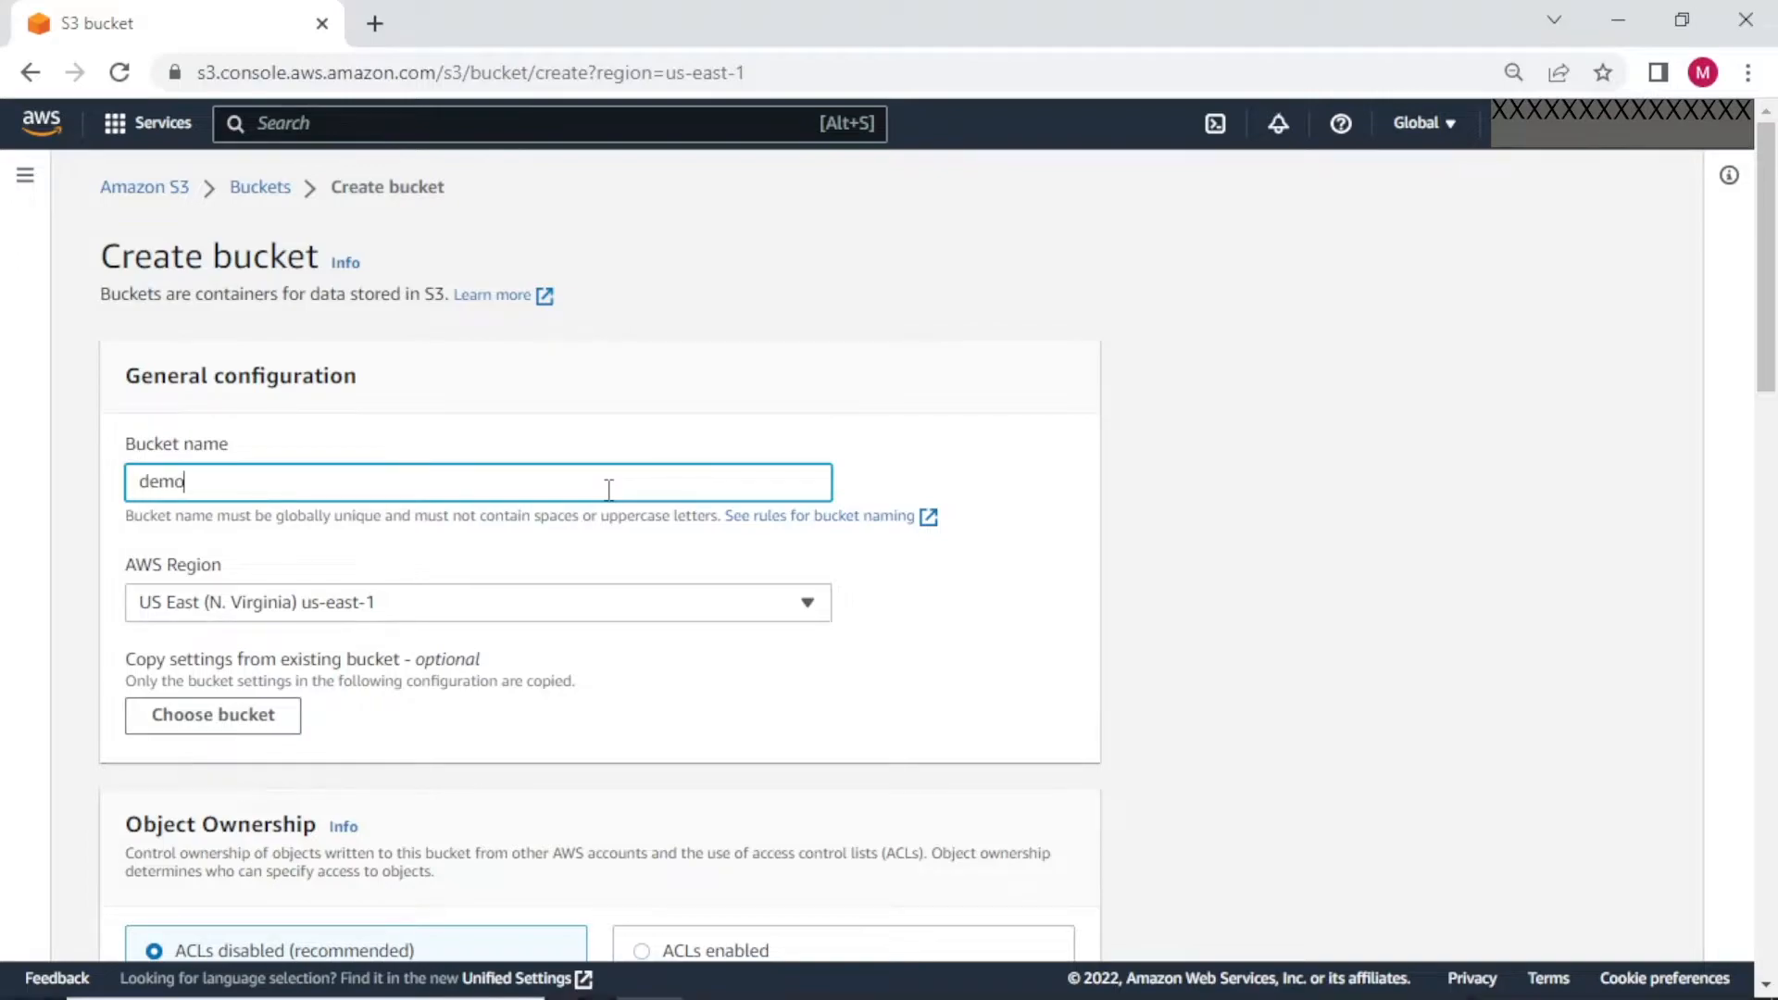
type(".profquinn.randomstuff")
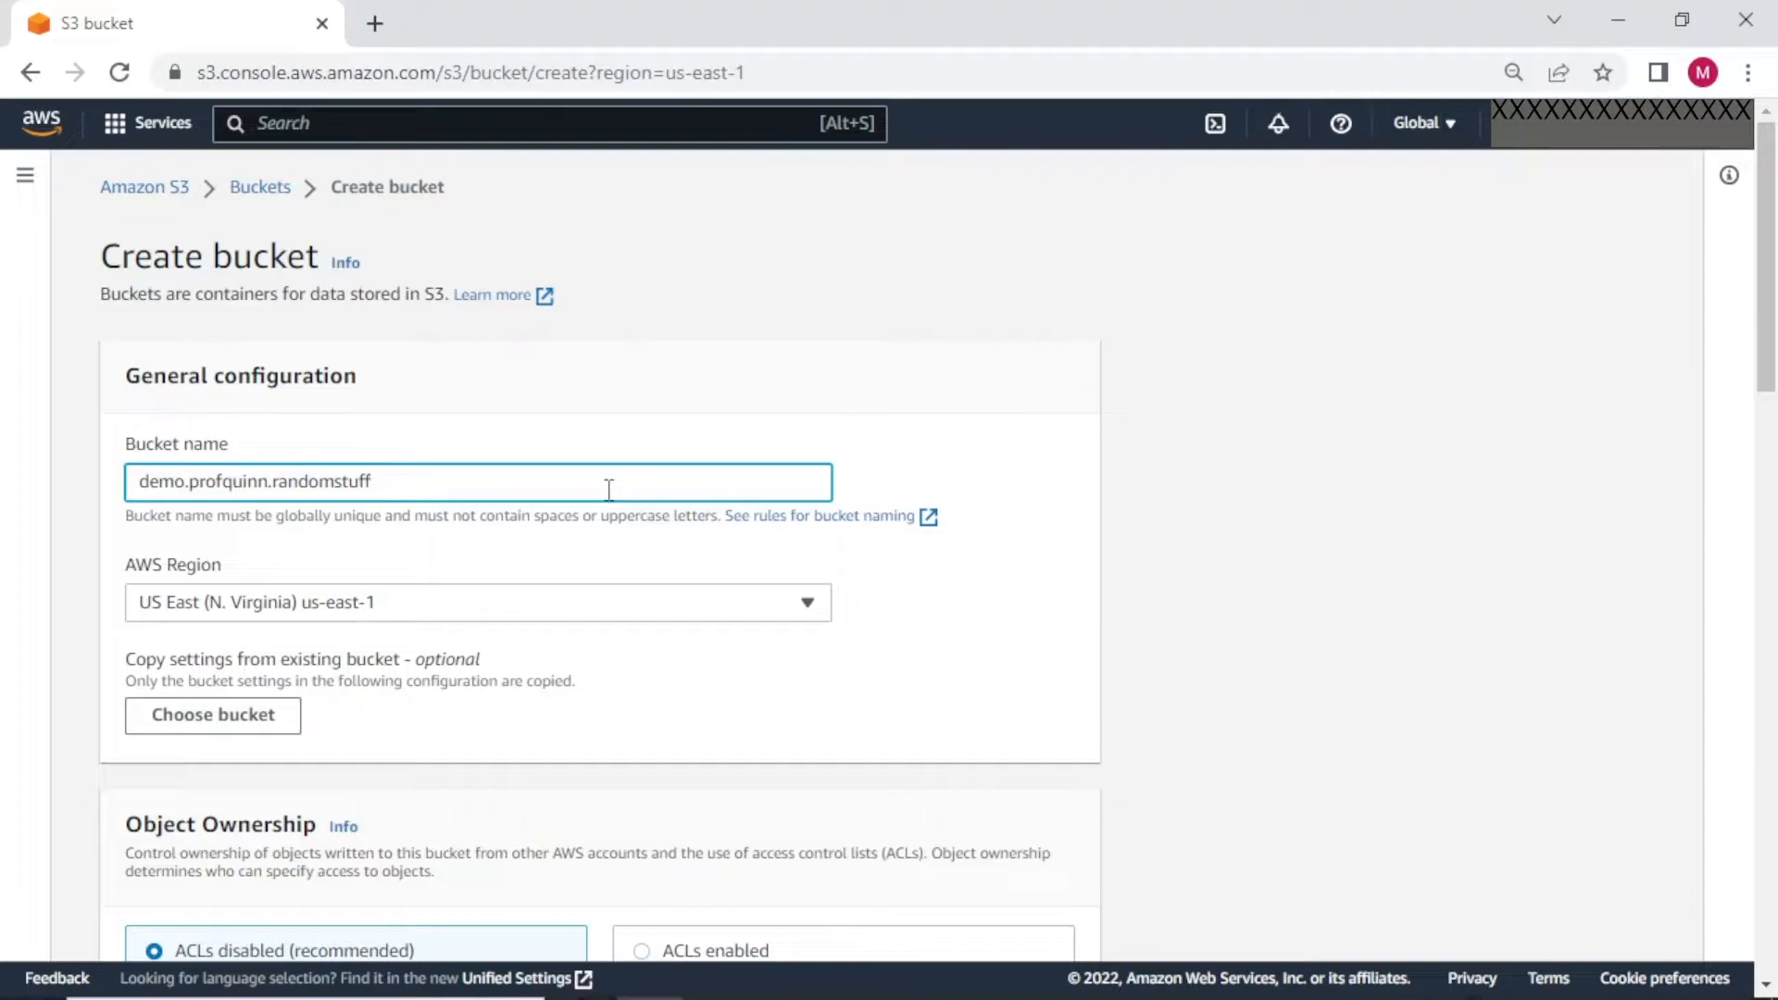
- Turn off Block all public access for the new bucket and re-enable its four individual public access restrictions
scroll(609, 490, "down", 6)
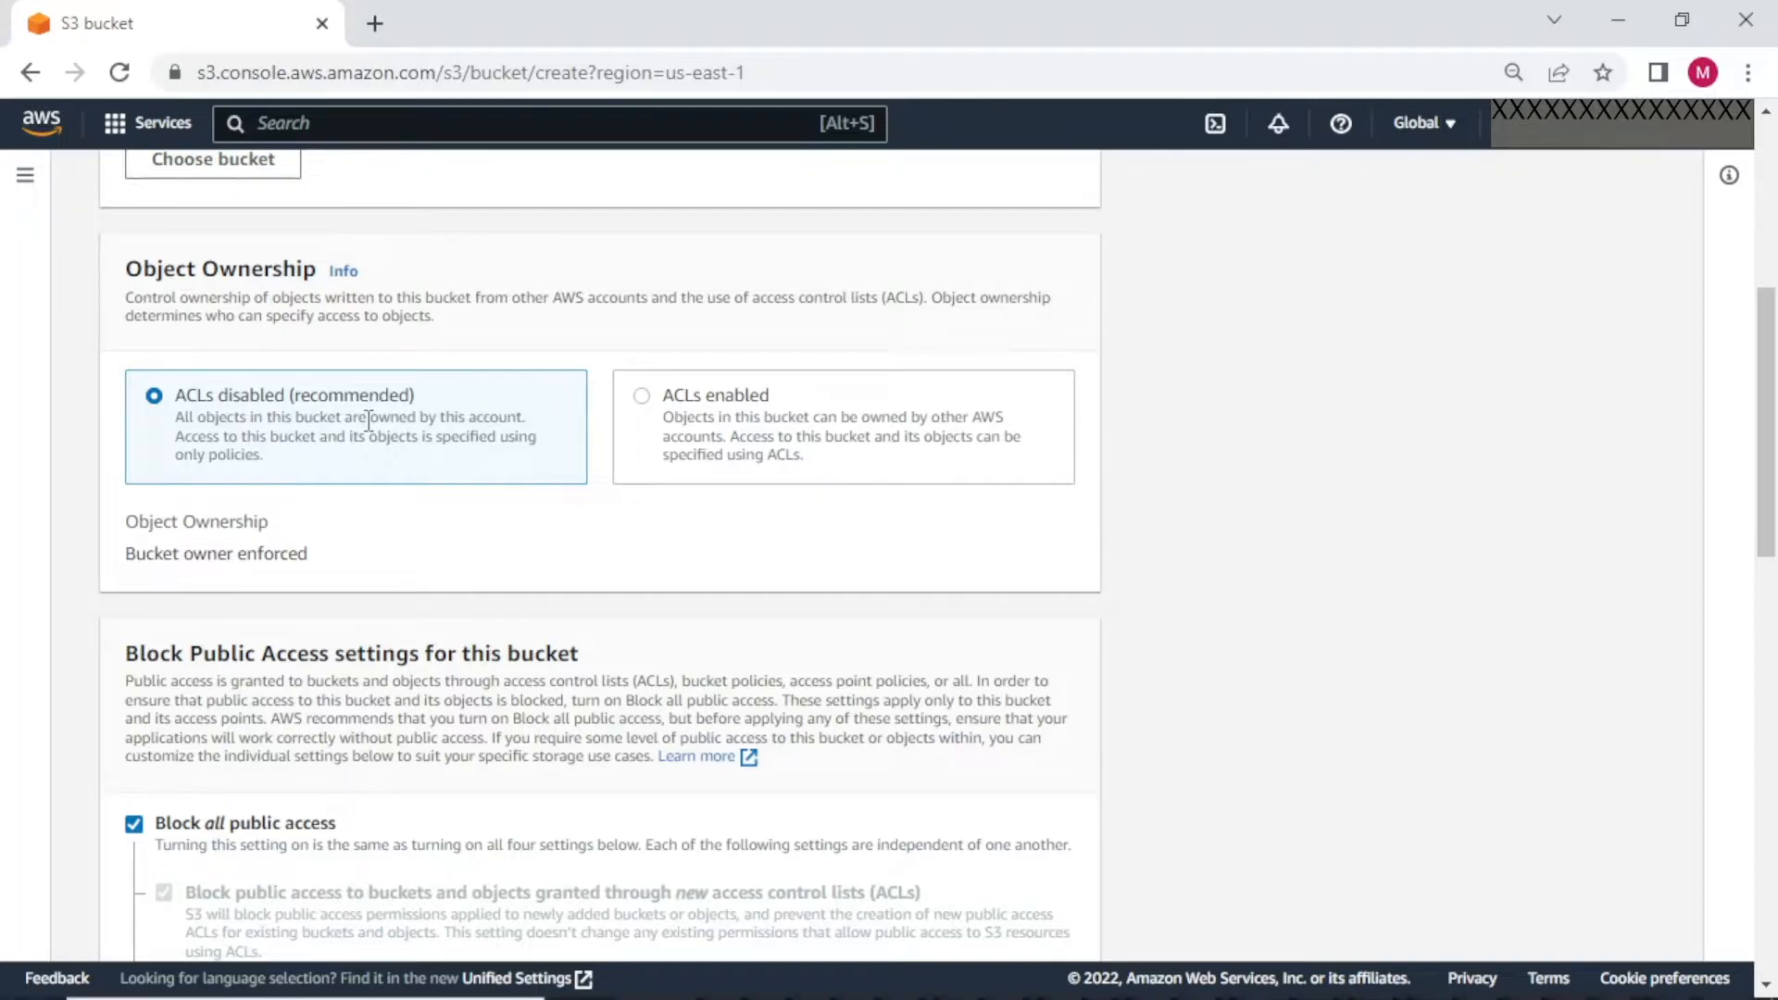
scroll(369, 421, "down", 5)
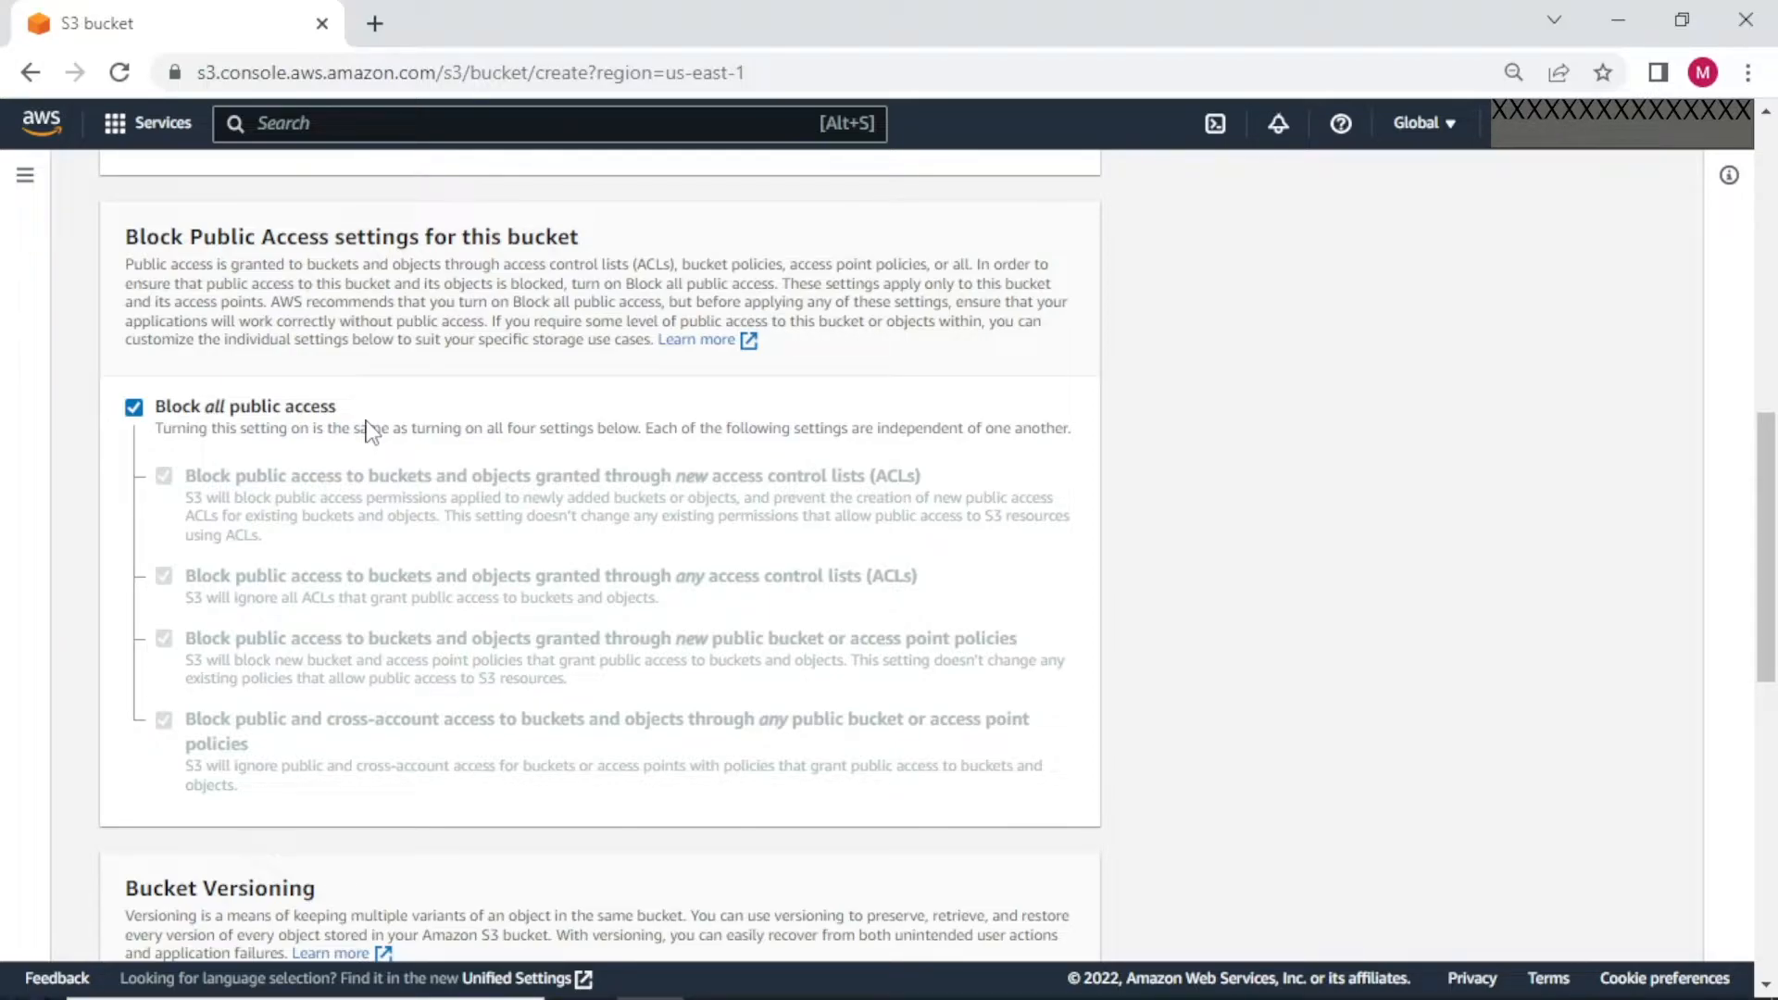
left_click(134, 409)
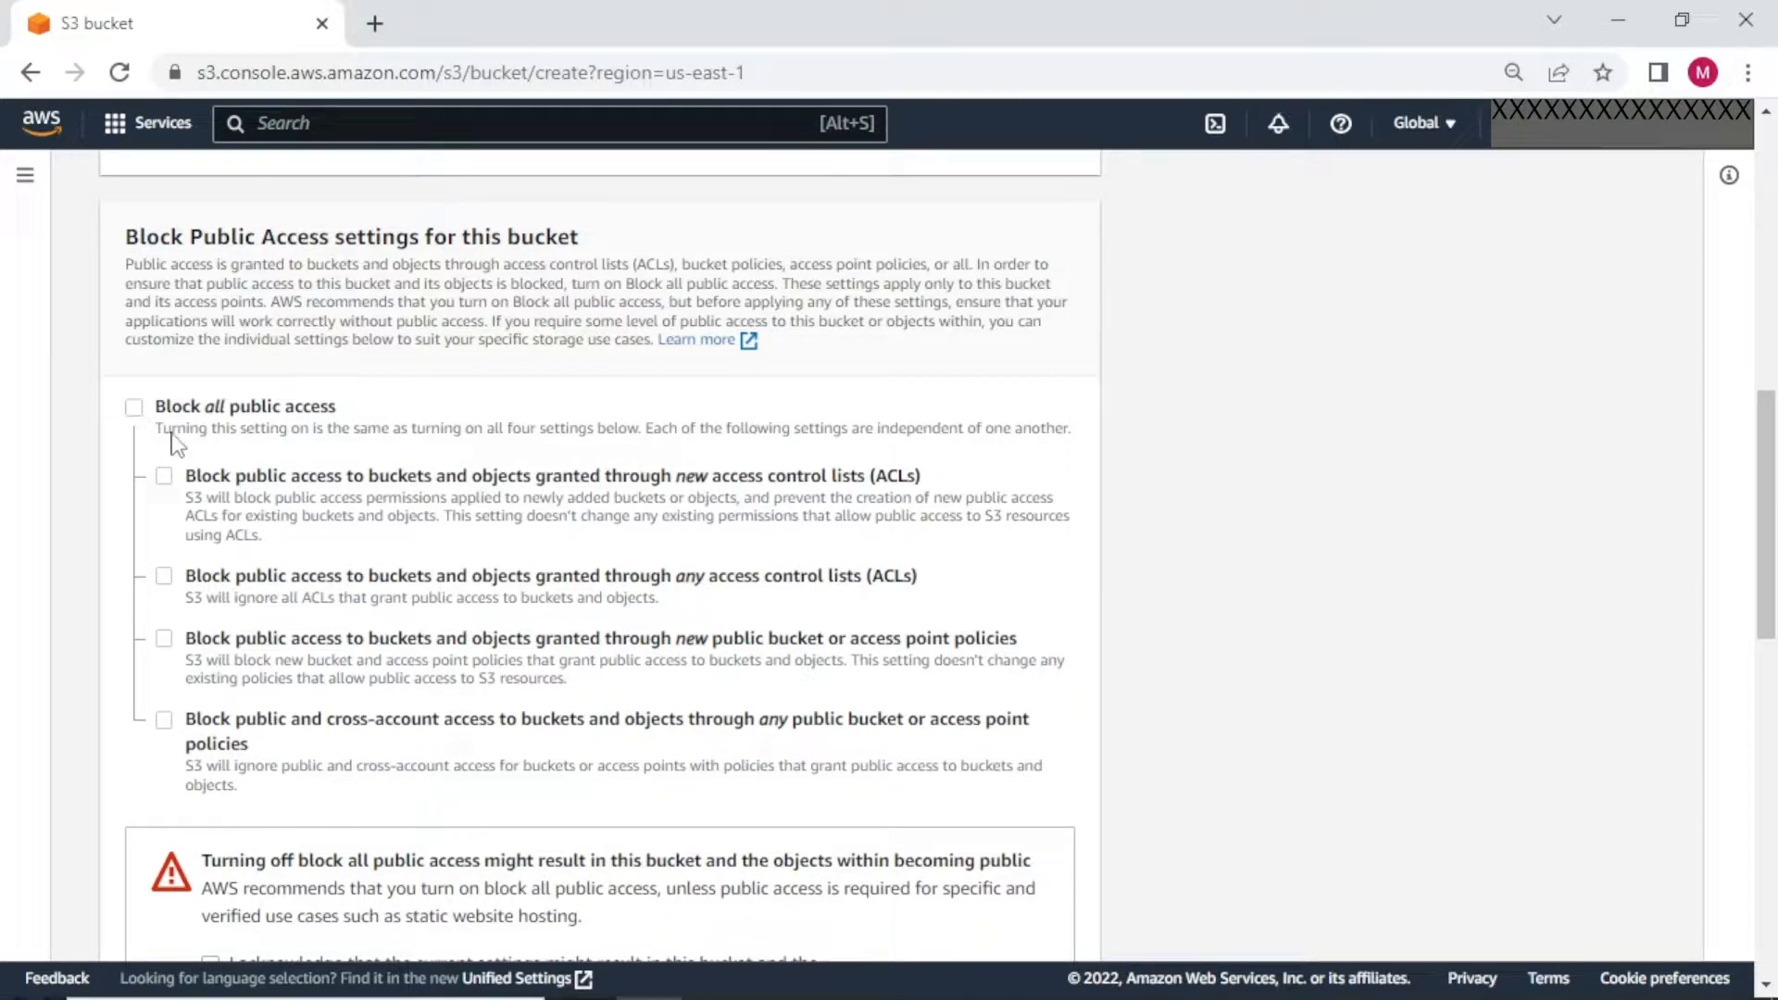
left_click(164, 478)
left_click(165, 576)
left_click(164, 639)
left_click(165, 720)
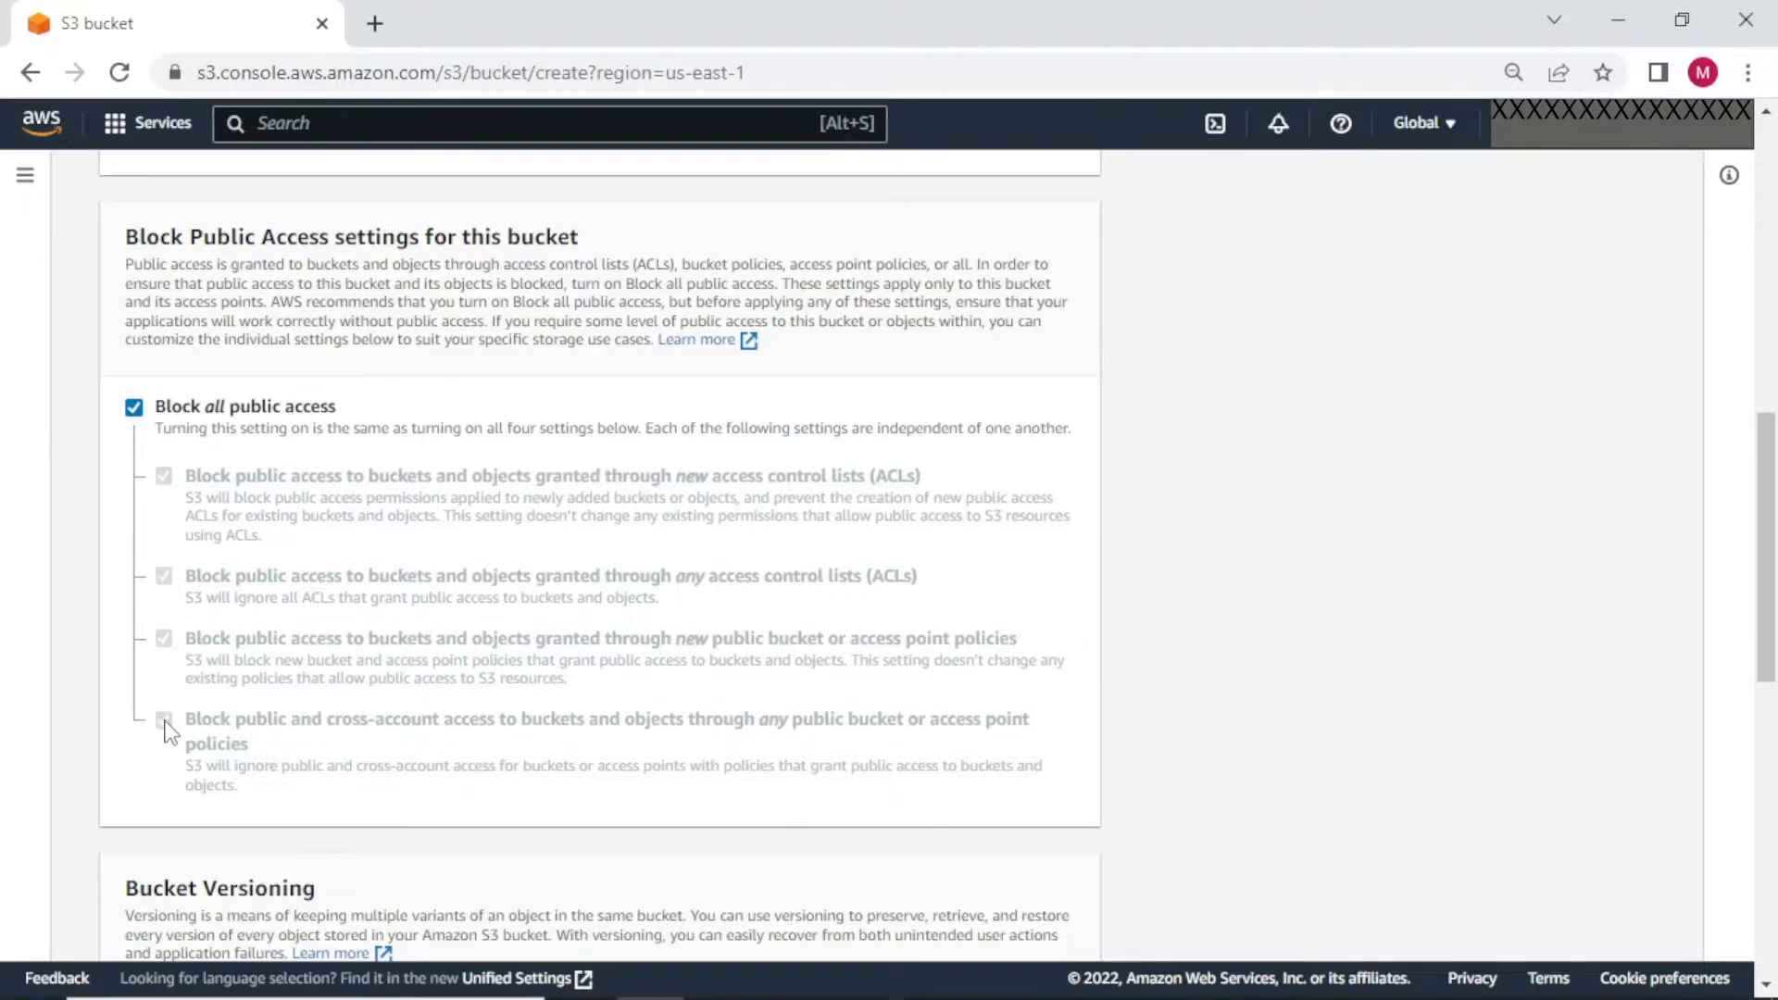
- Enable Bucket Versioning and set it back to Disable
scroll(166, 731, "down", 6)
scroll(163, 719, "down", 2)
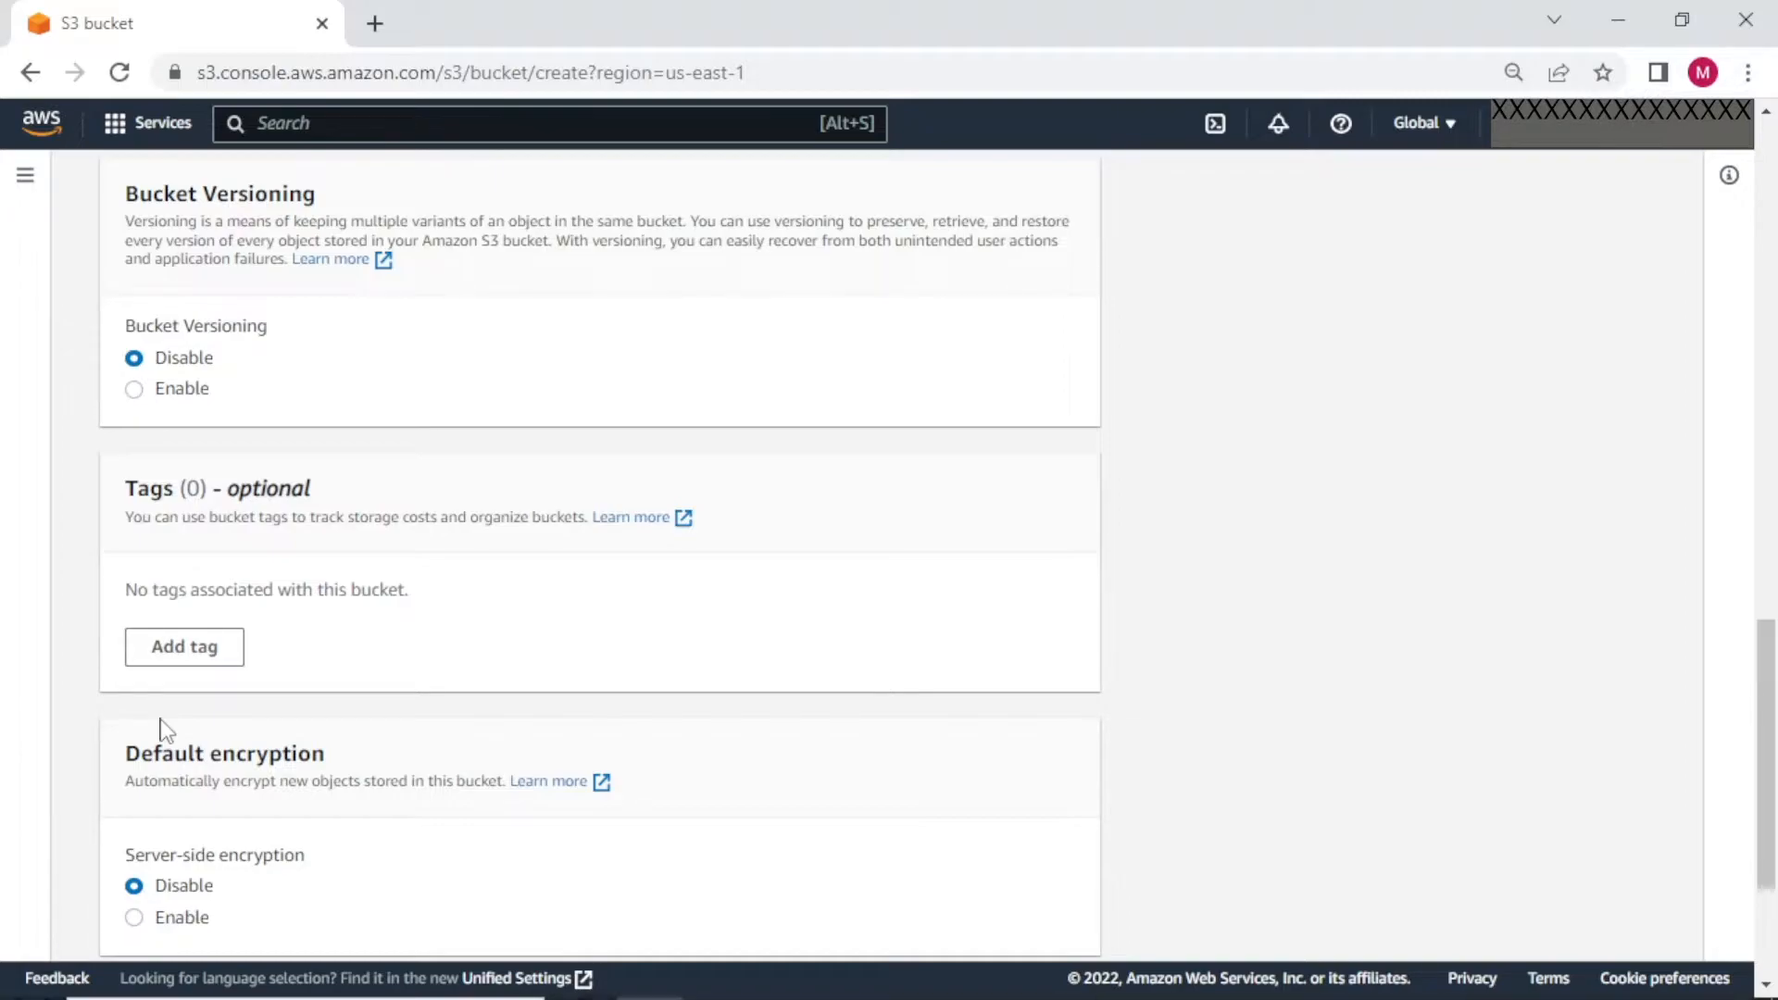
left_click(135, 390)
left_click(136, 365)
- Add a bucket tag with the key bucketType and the value demo
left_click(191, 676)
left_click(221, 632)
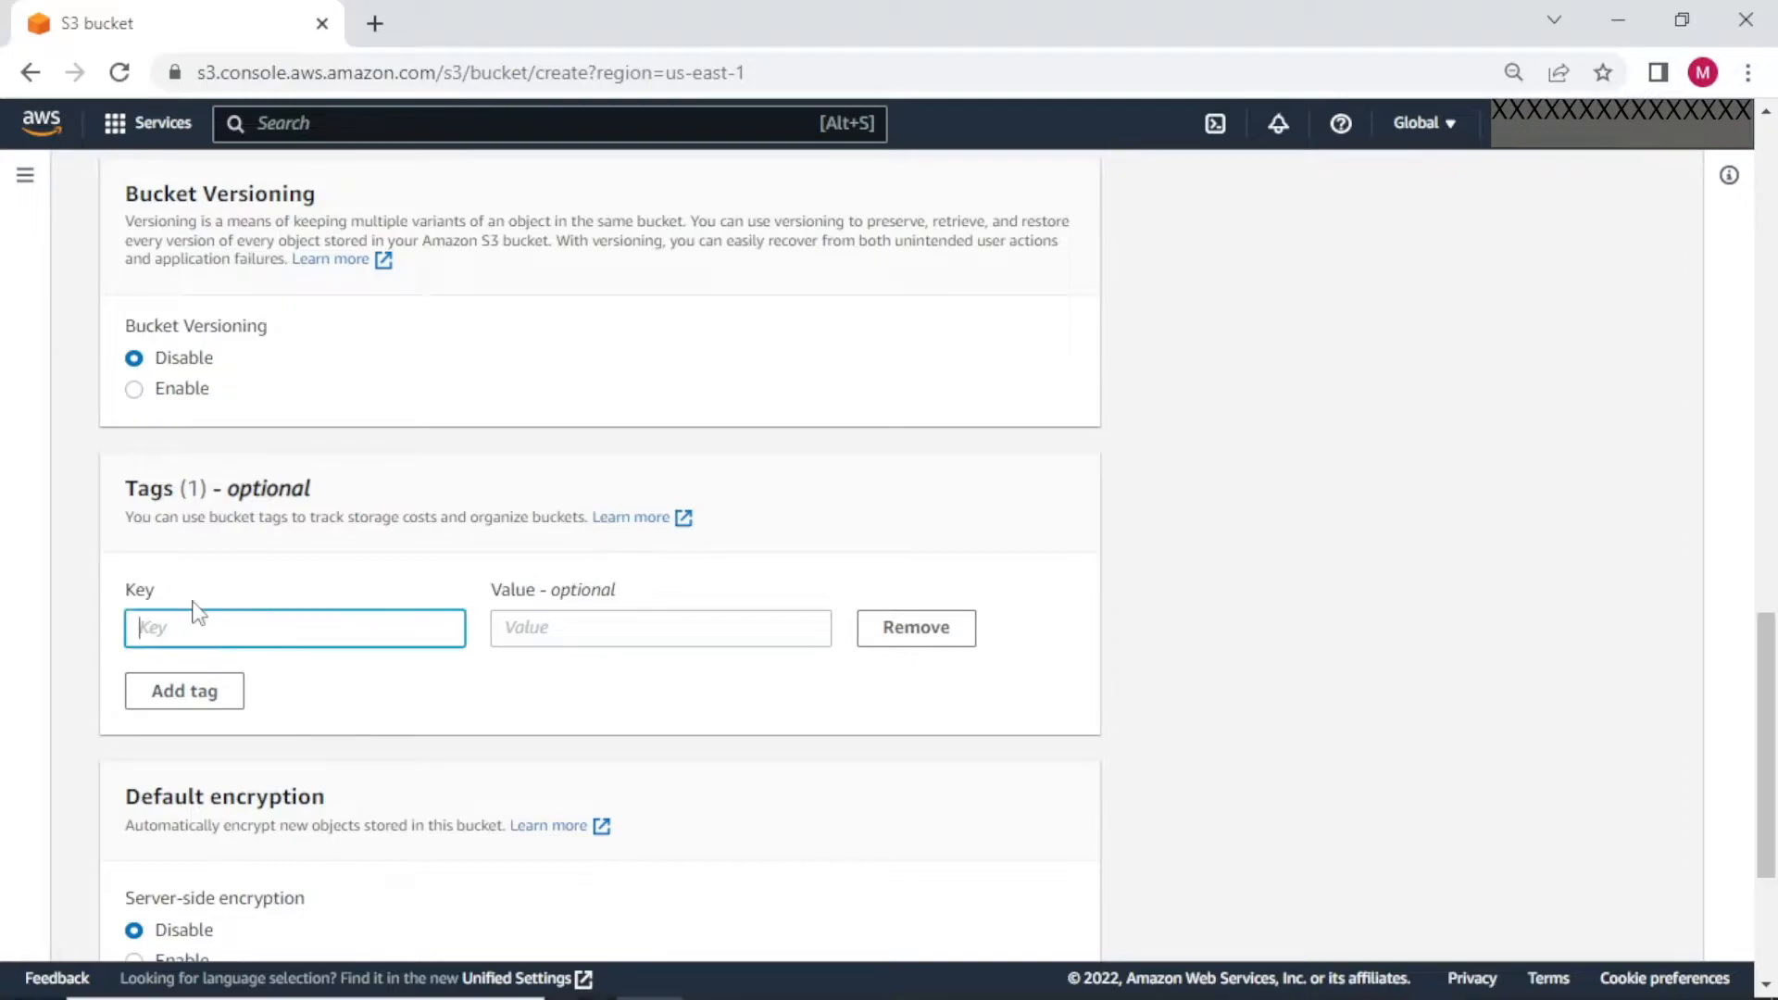
type("bucketType")
key("Tab")
type("de")
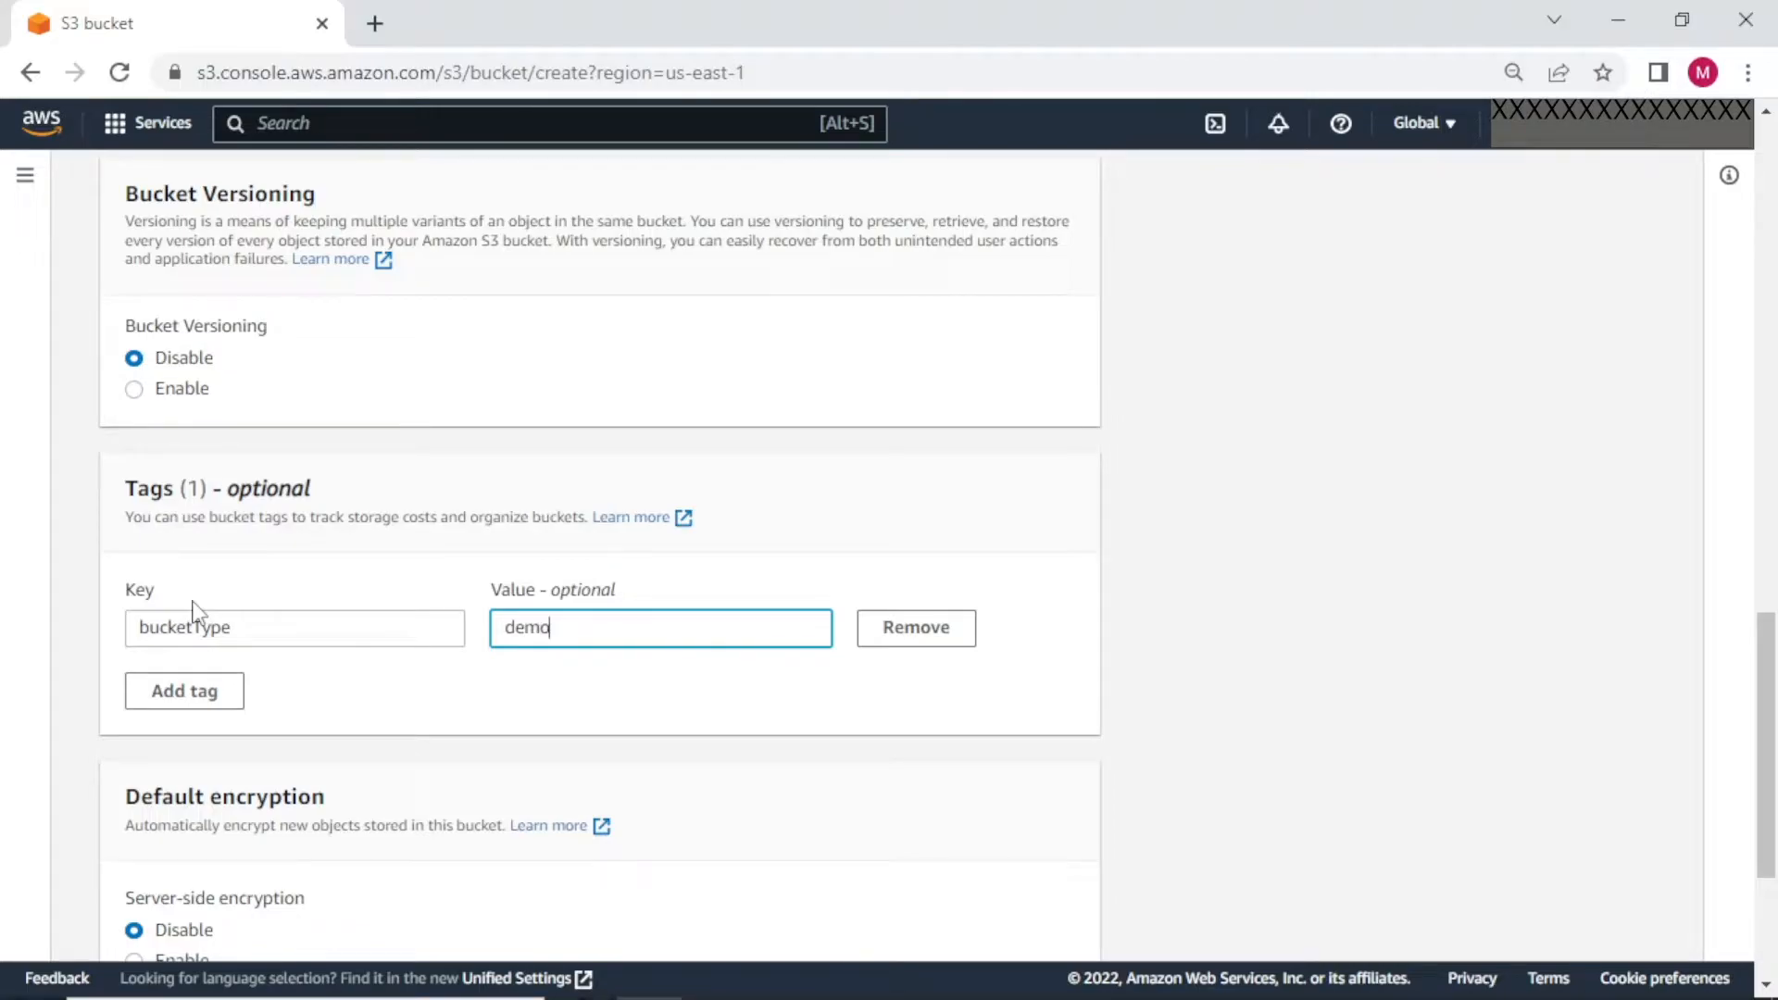
- Enable server-side encryption to see its key type options and set it back to Disable
scroll(196, 611, "down", 4)
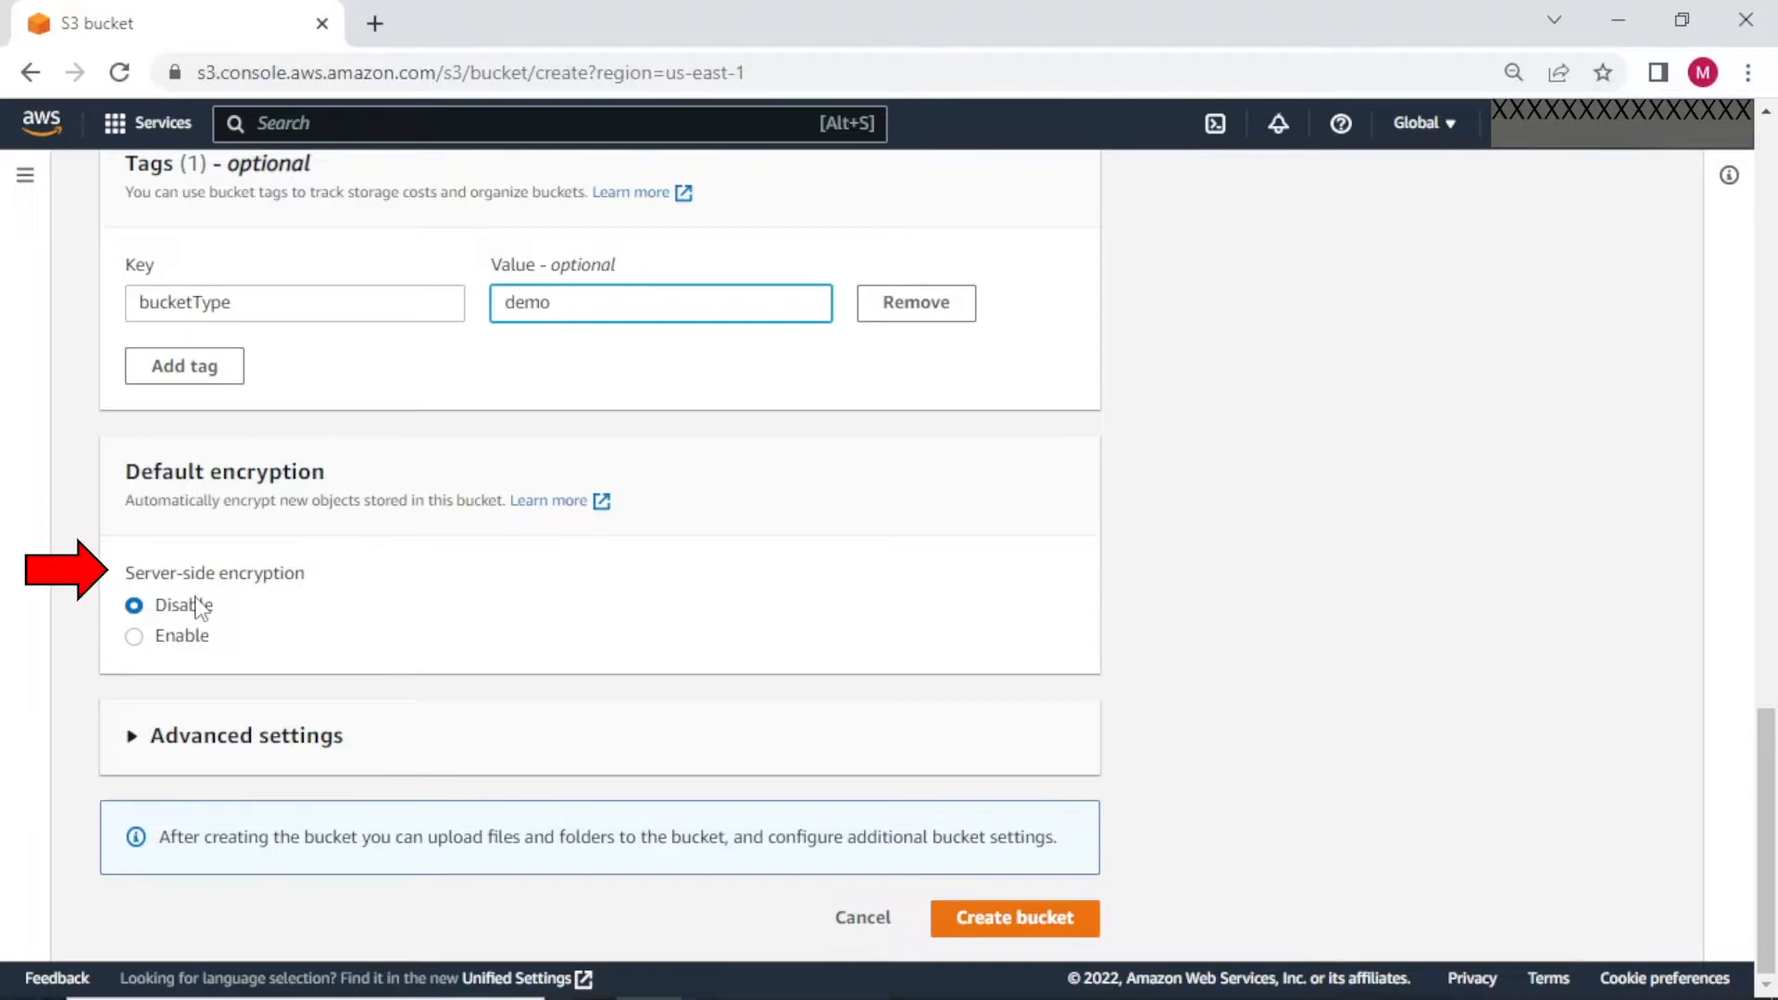
left_click(159, 639)
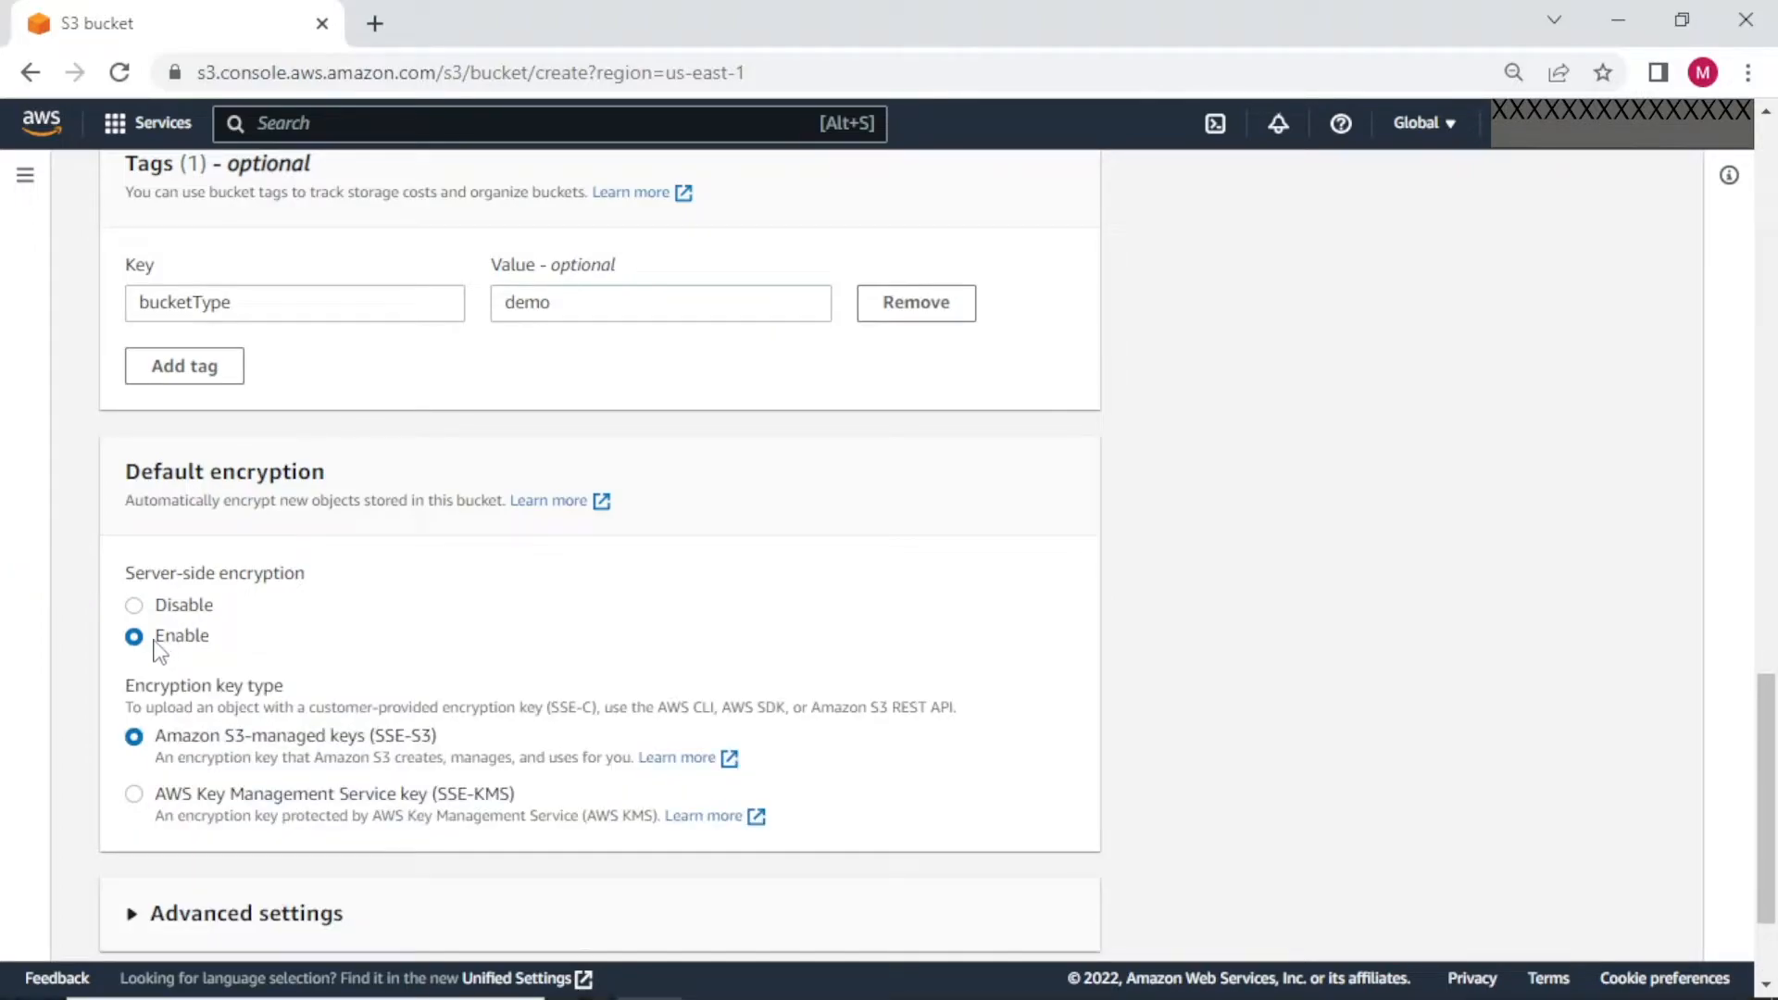
left_click(137, 609)
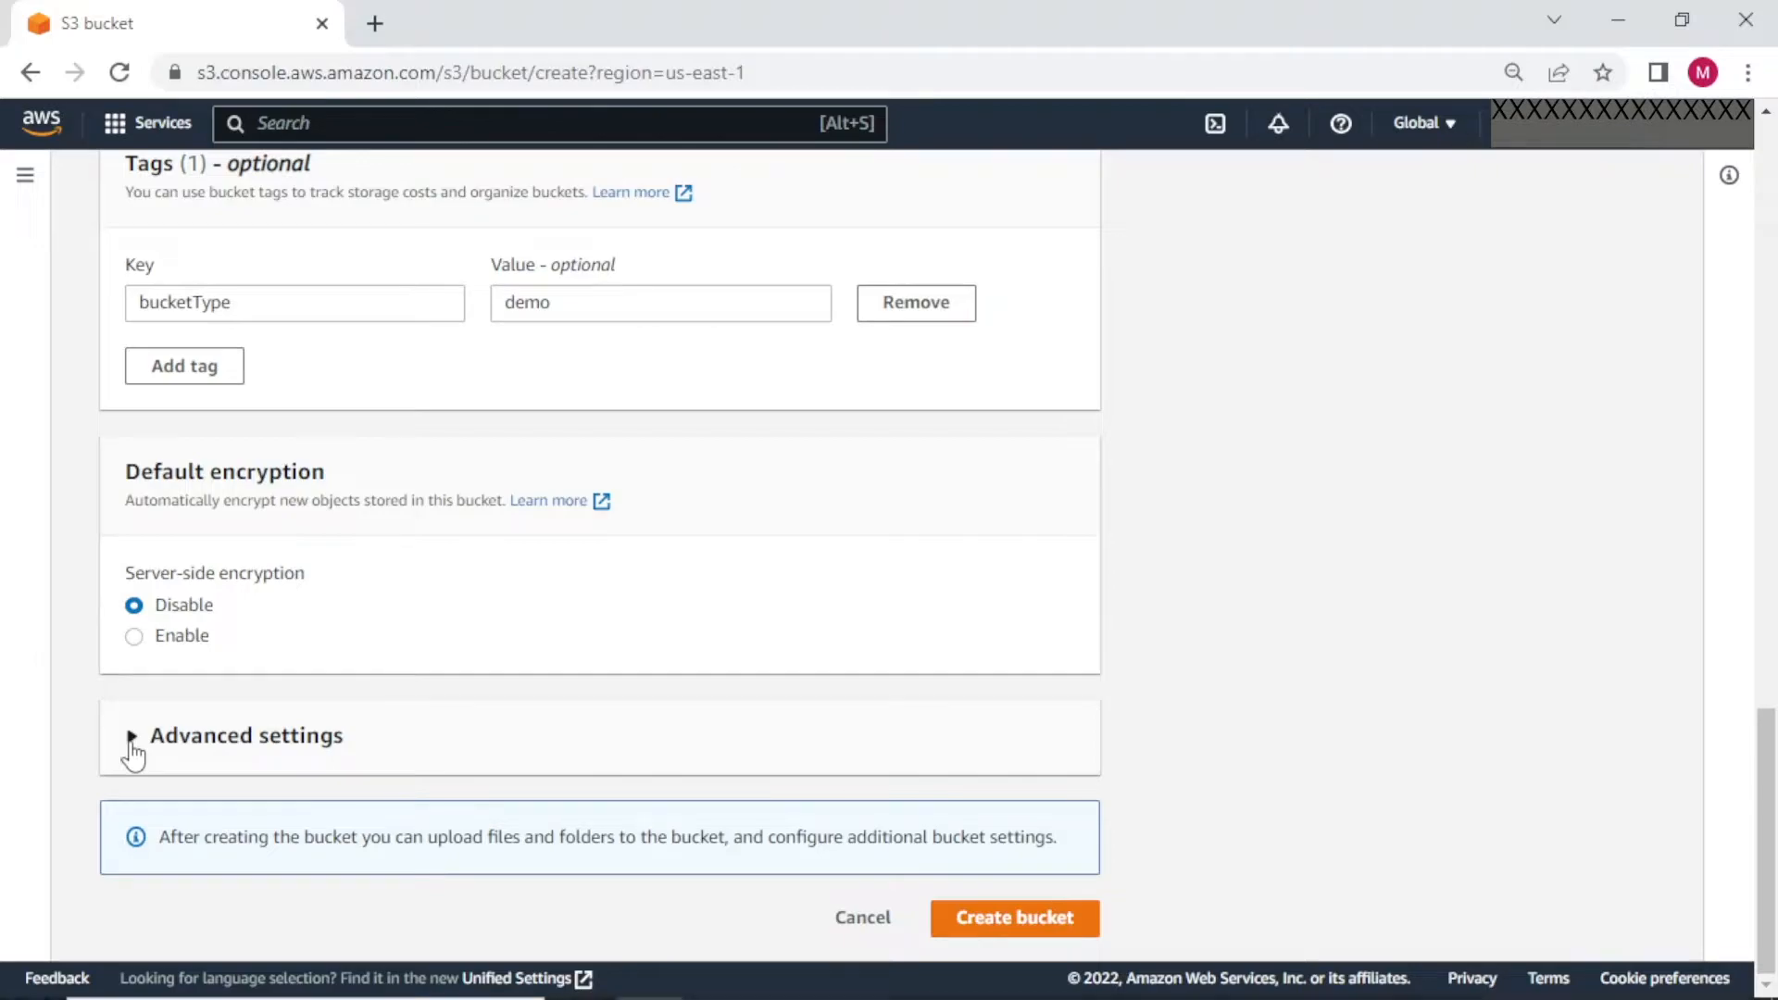
- Create the bucket with the configured settings and open demo.profquinn.randomstuff from the bucket list
left_click(971, 922)
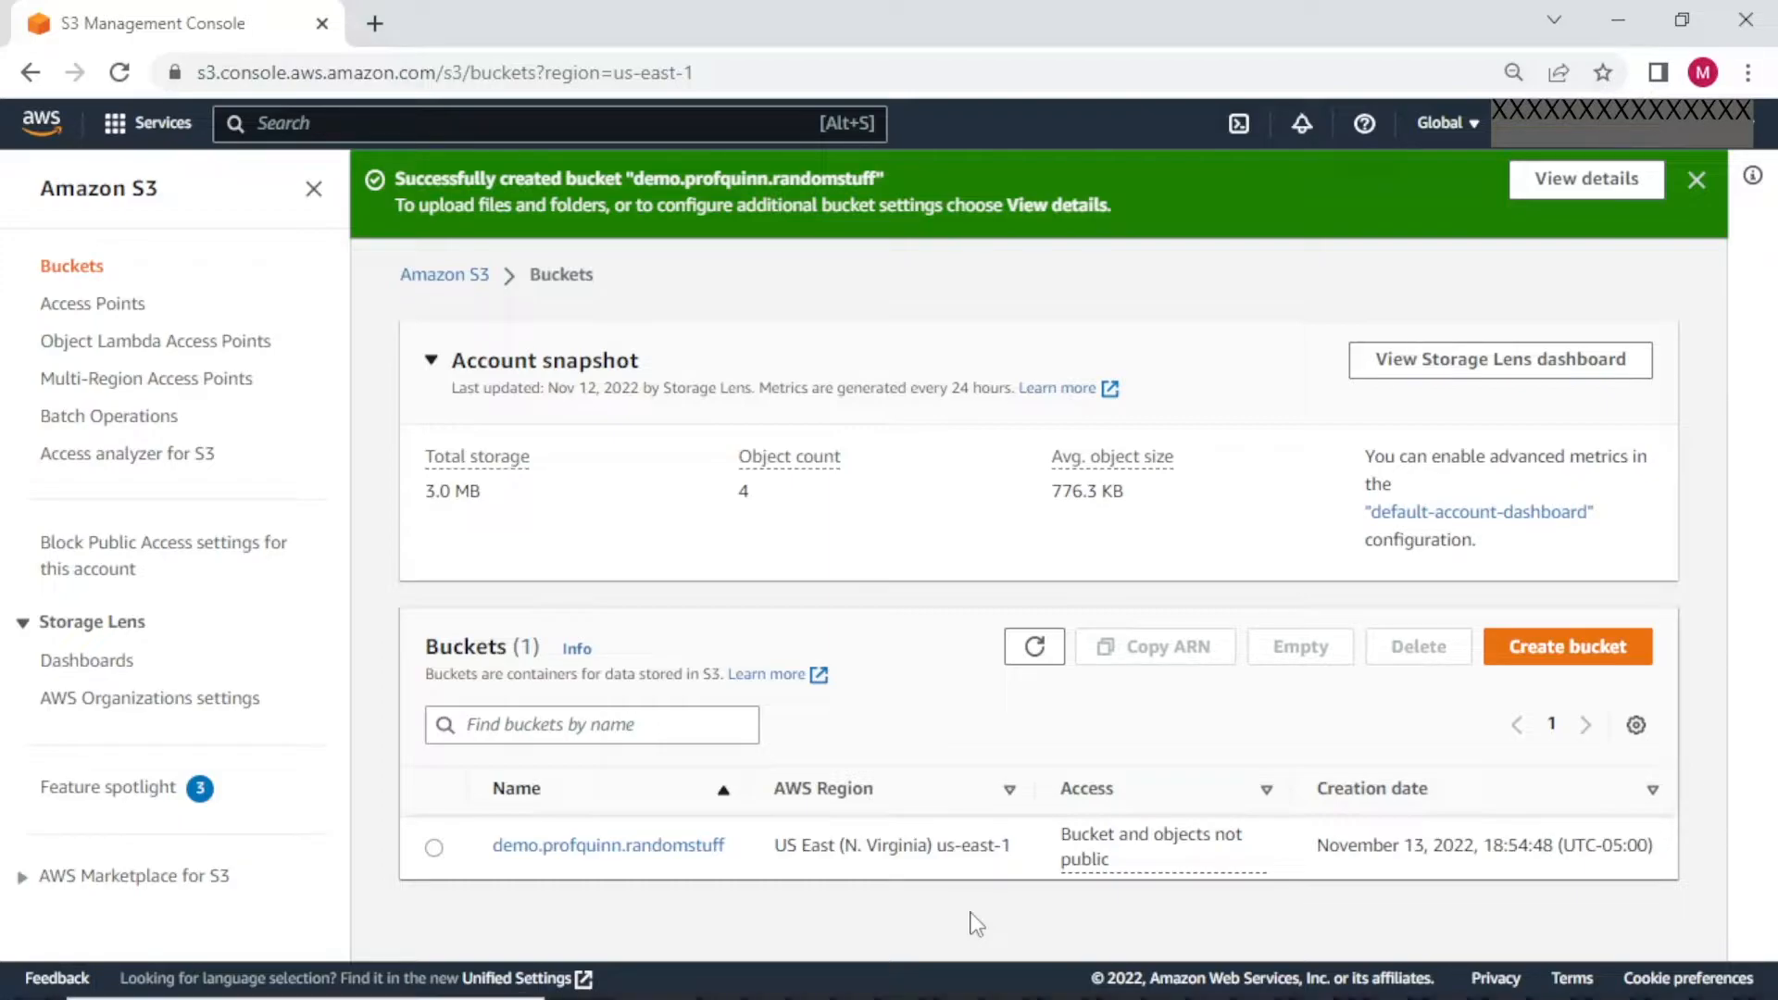
left_click(696, 845)
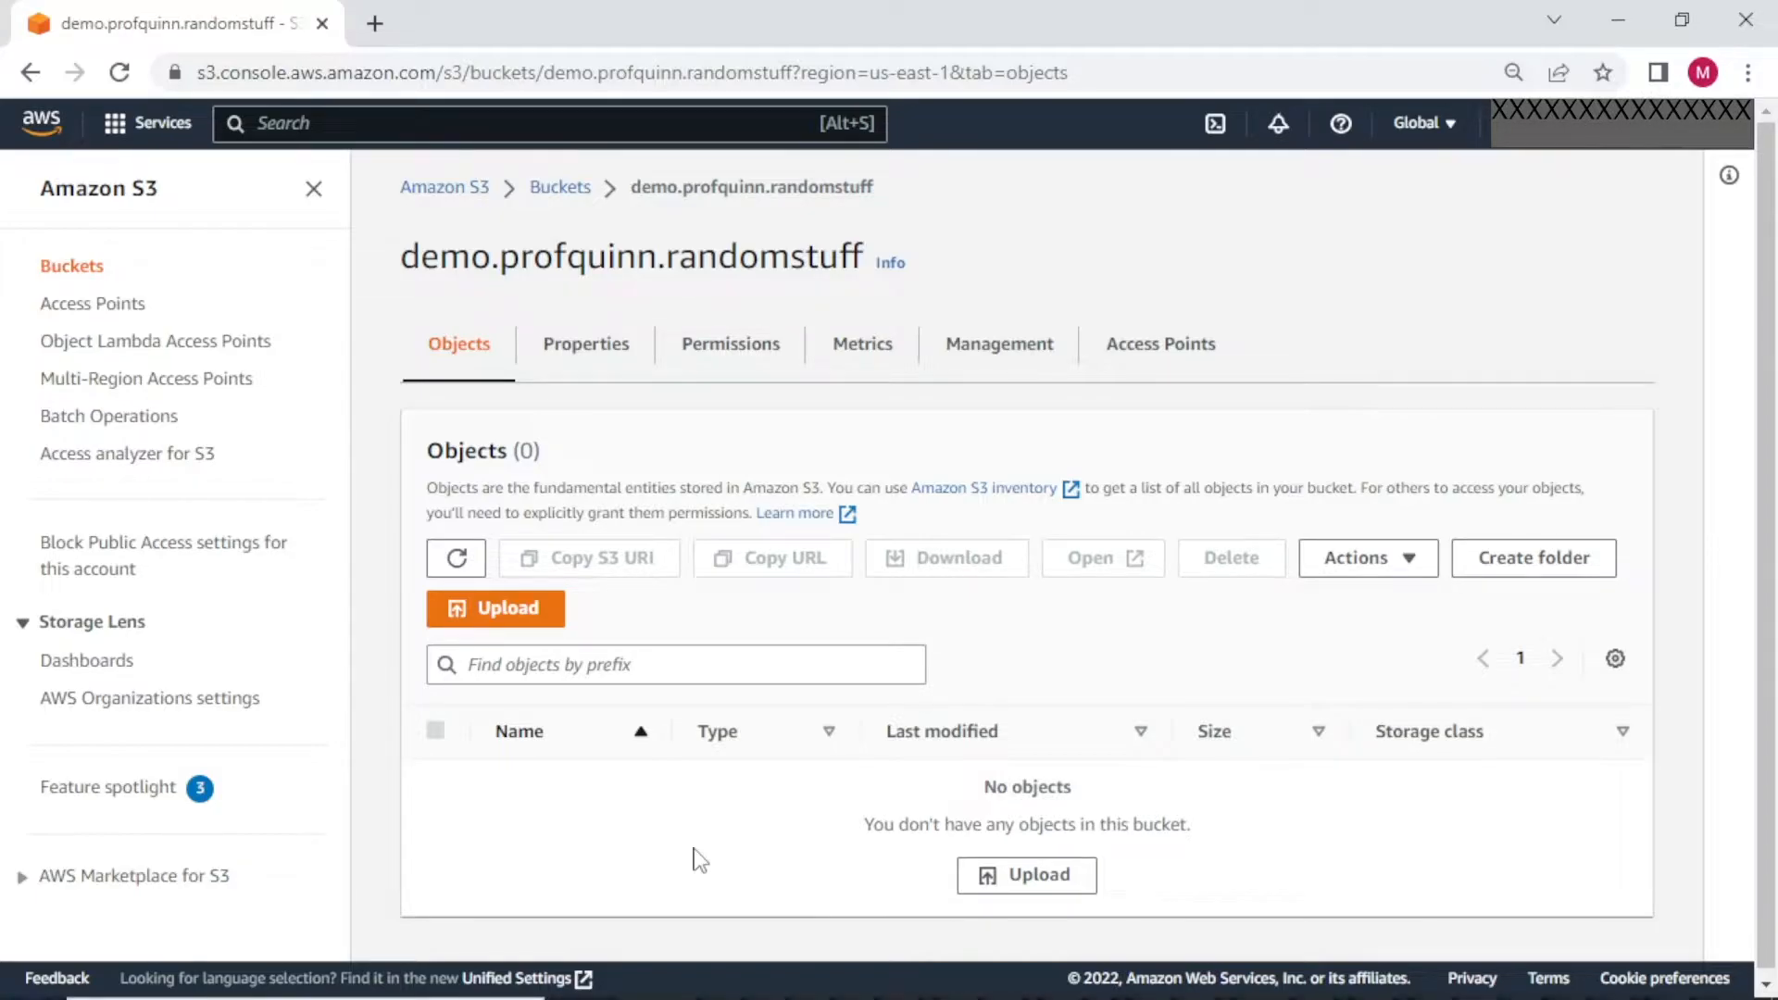
- Start an upload to the bucket and add the file profQuinnLogo from the Documents > S3Demo folder
left_click(998, 881)
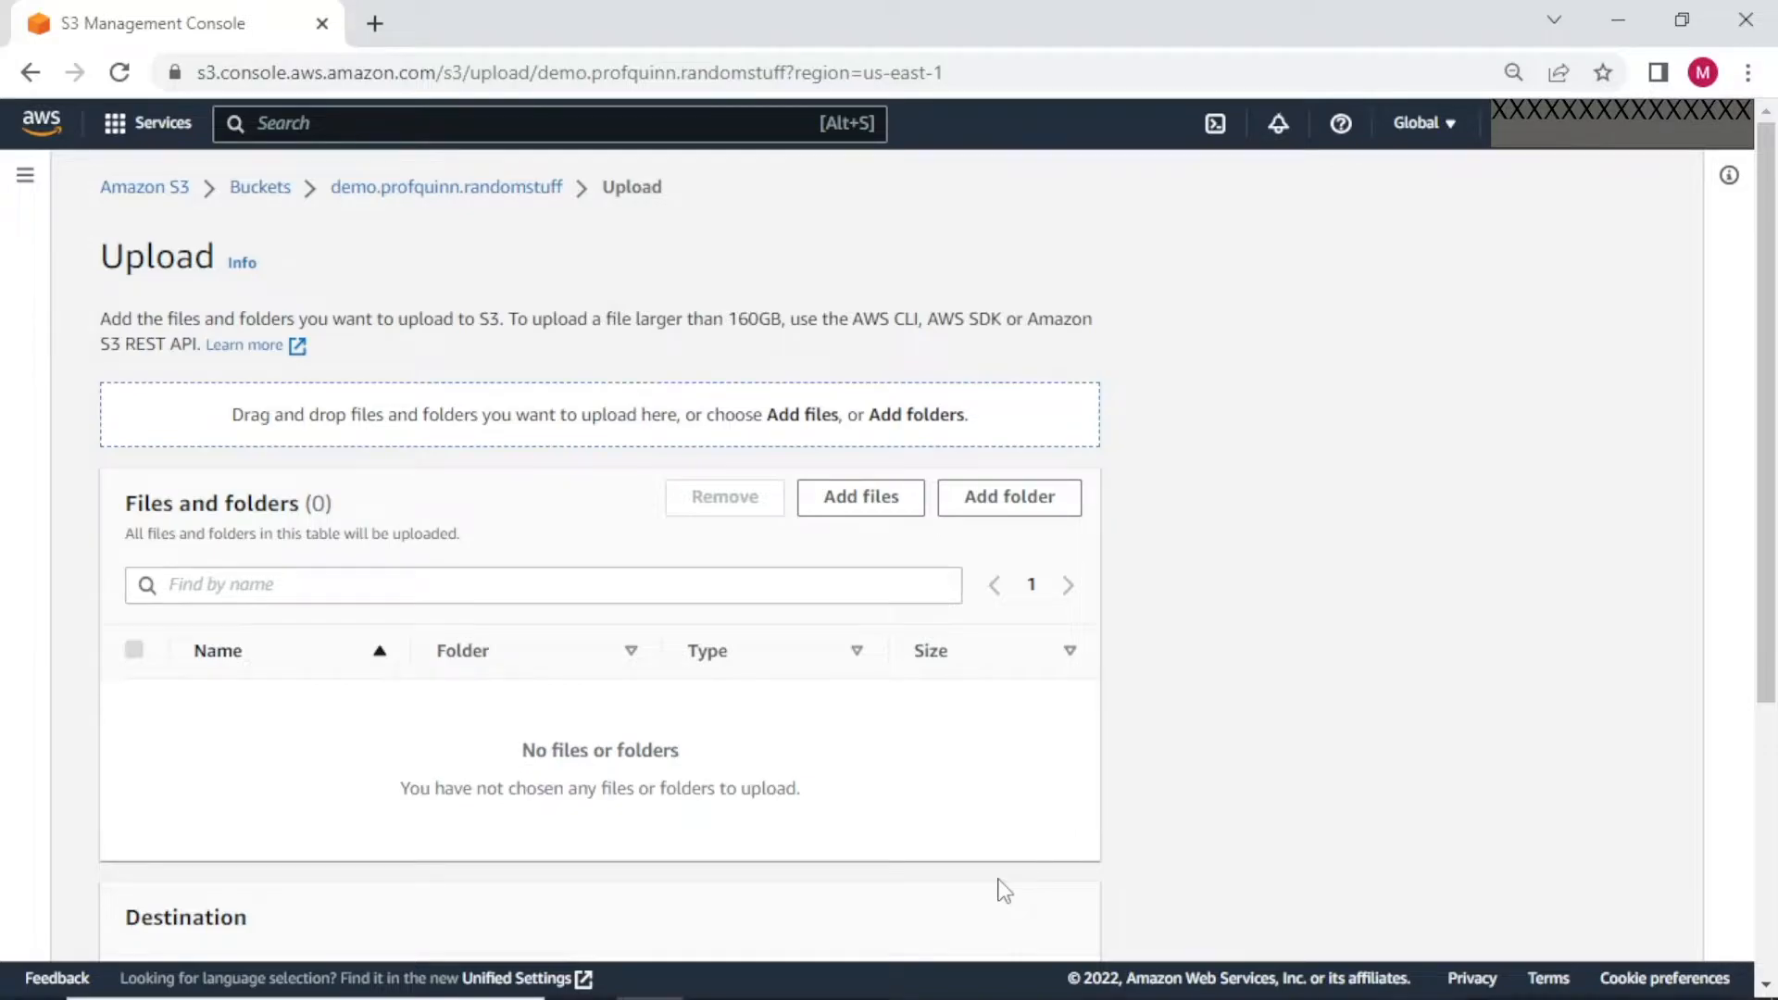
left_click(880, 497)
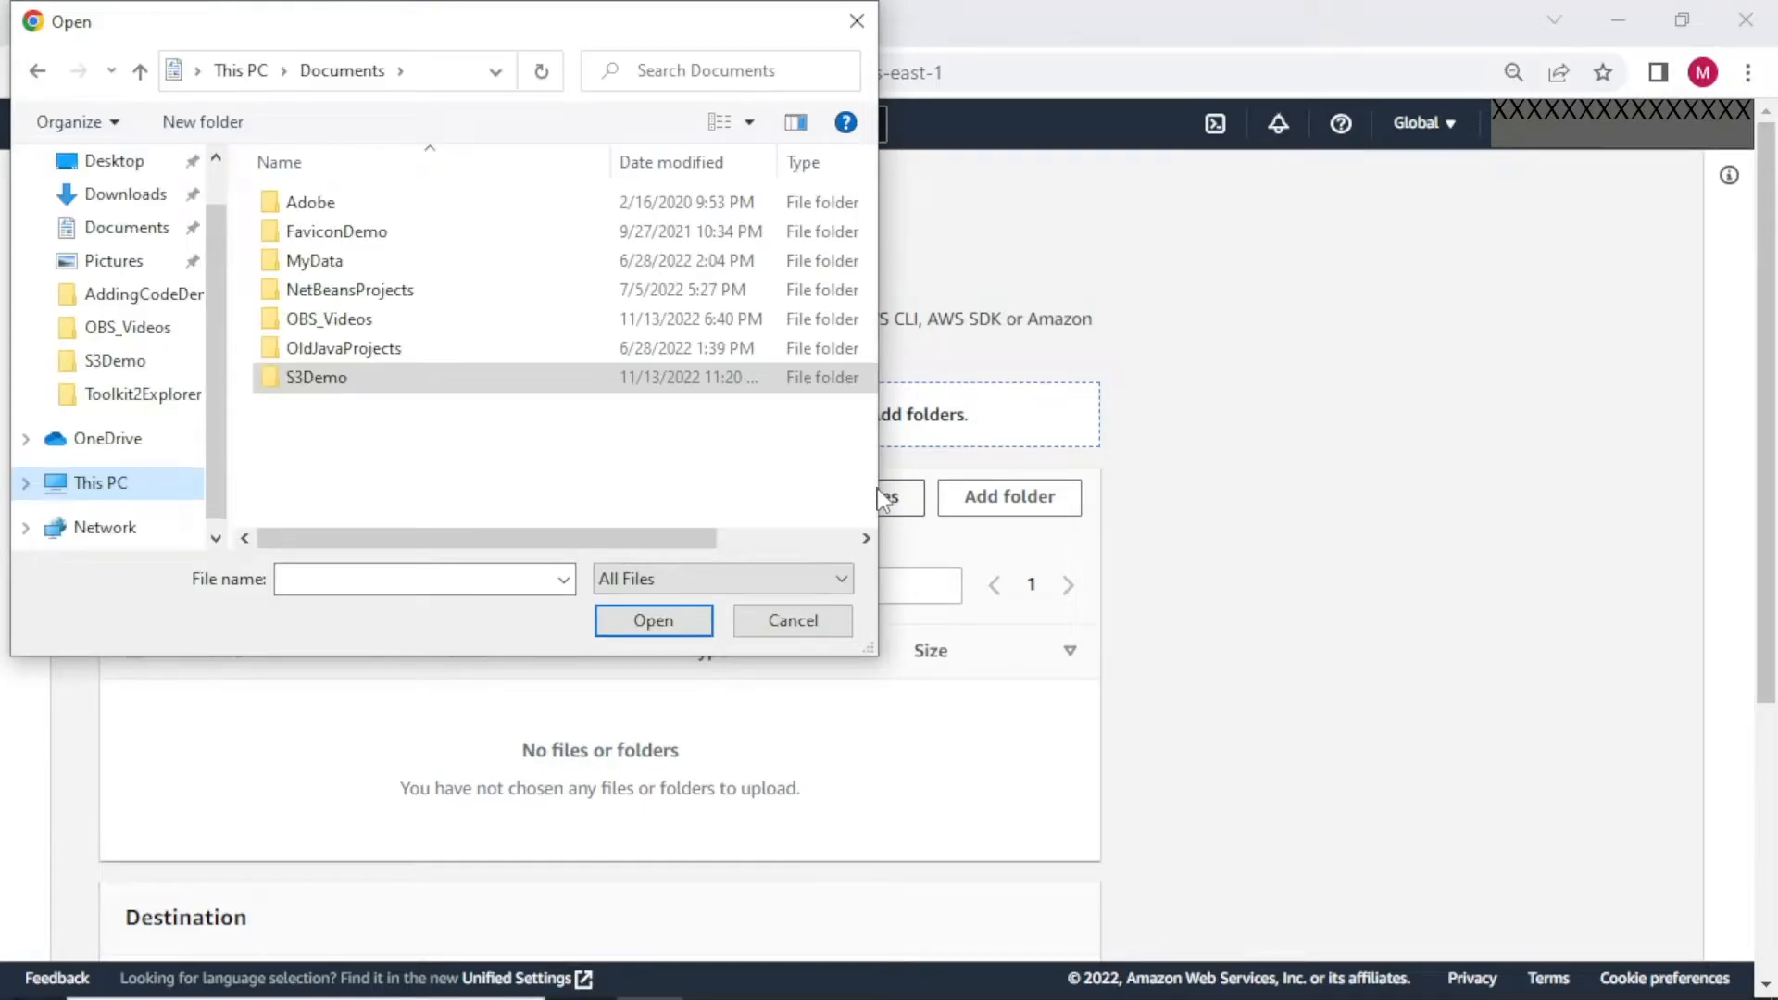
left_click(362, 383)
double_click(358, 379)
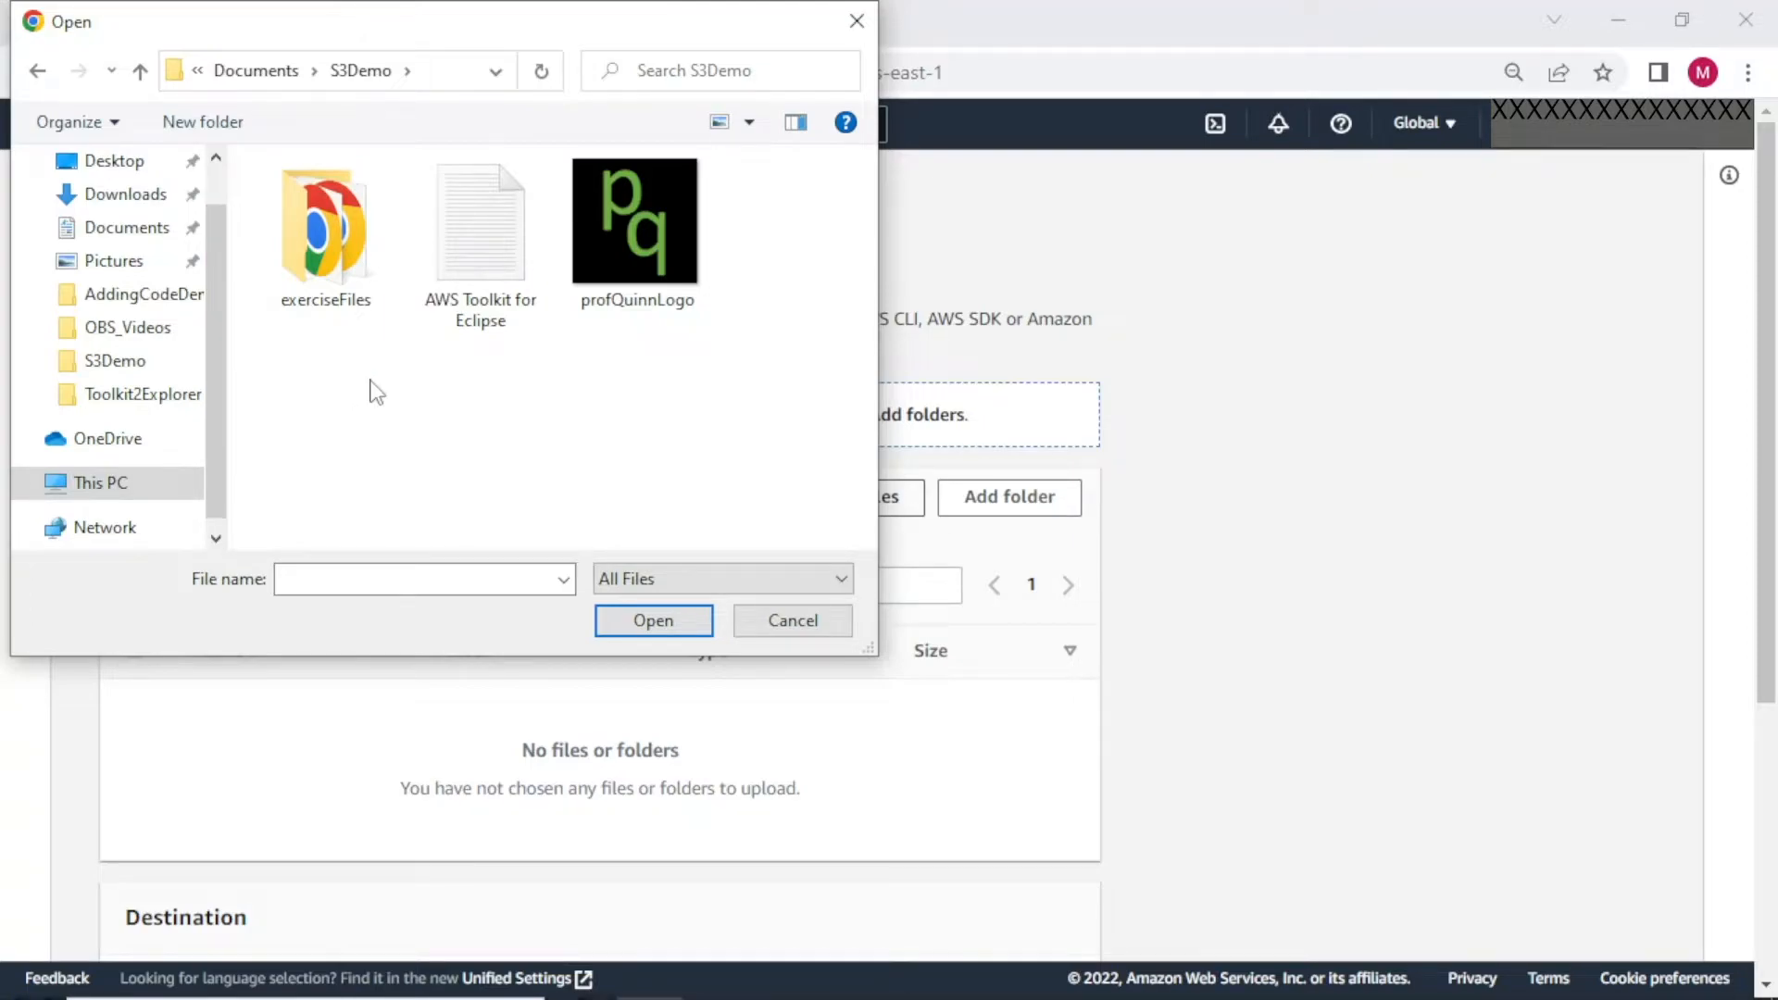
left_click(667, 257)
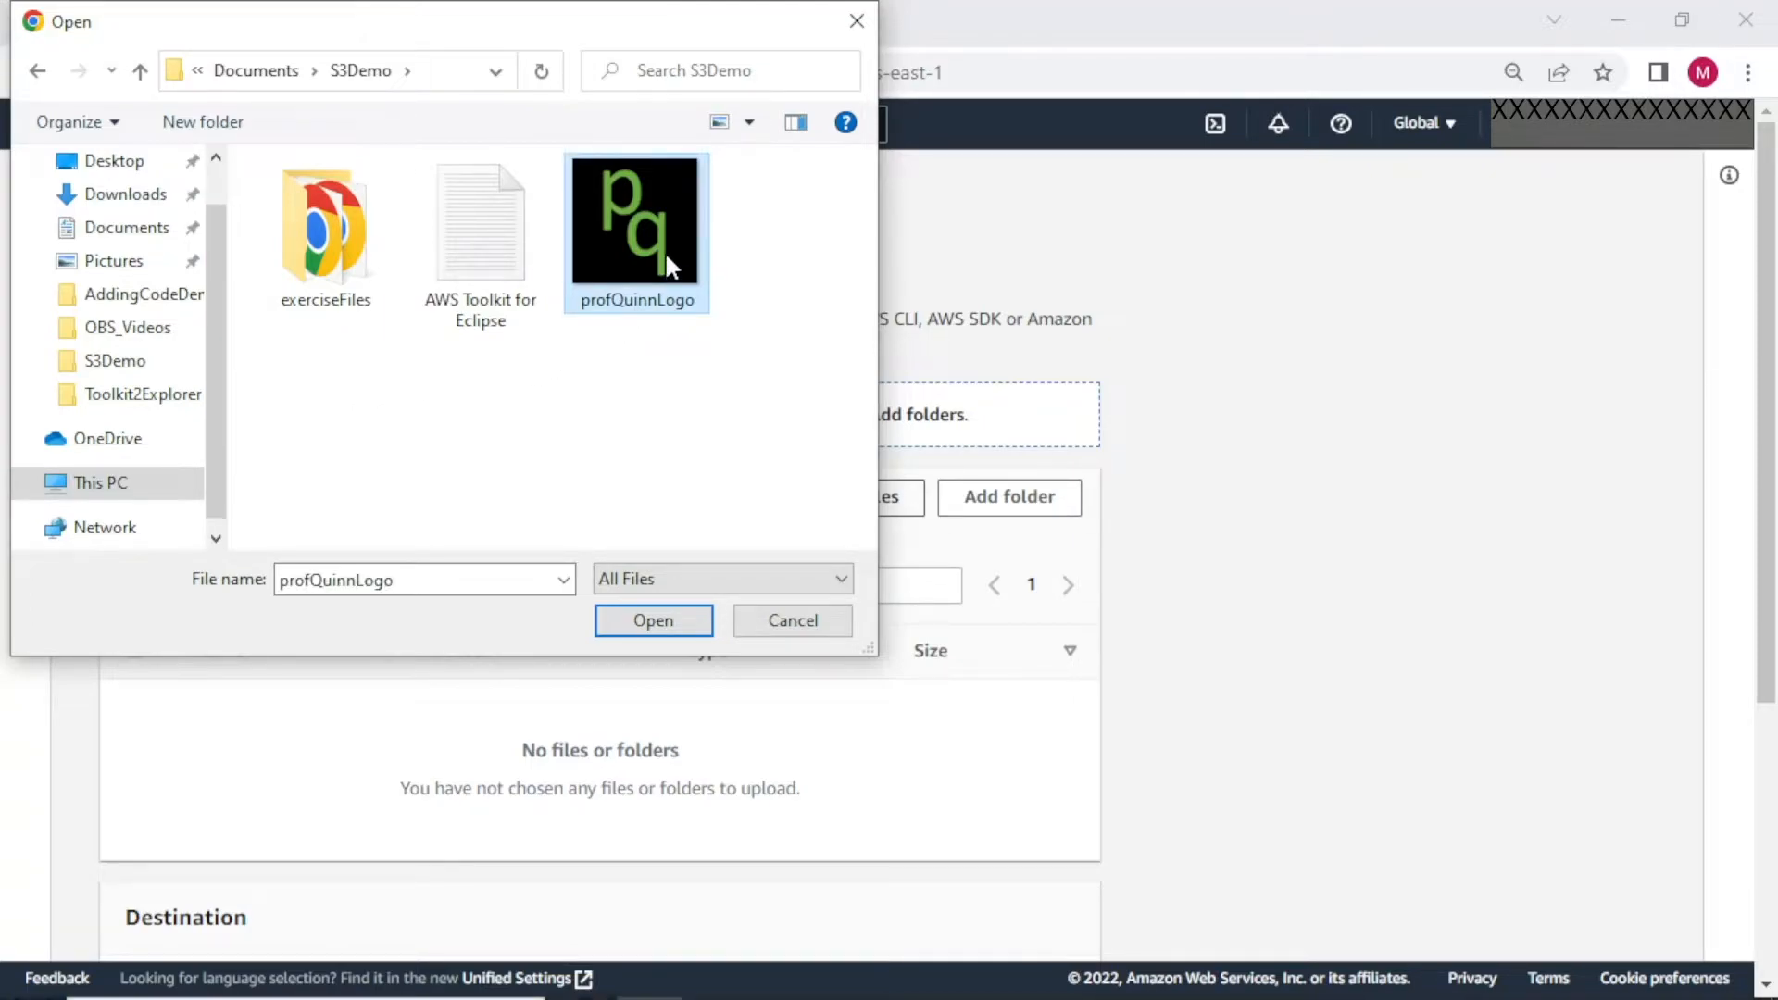
left_click(653, 622)
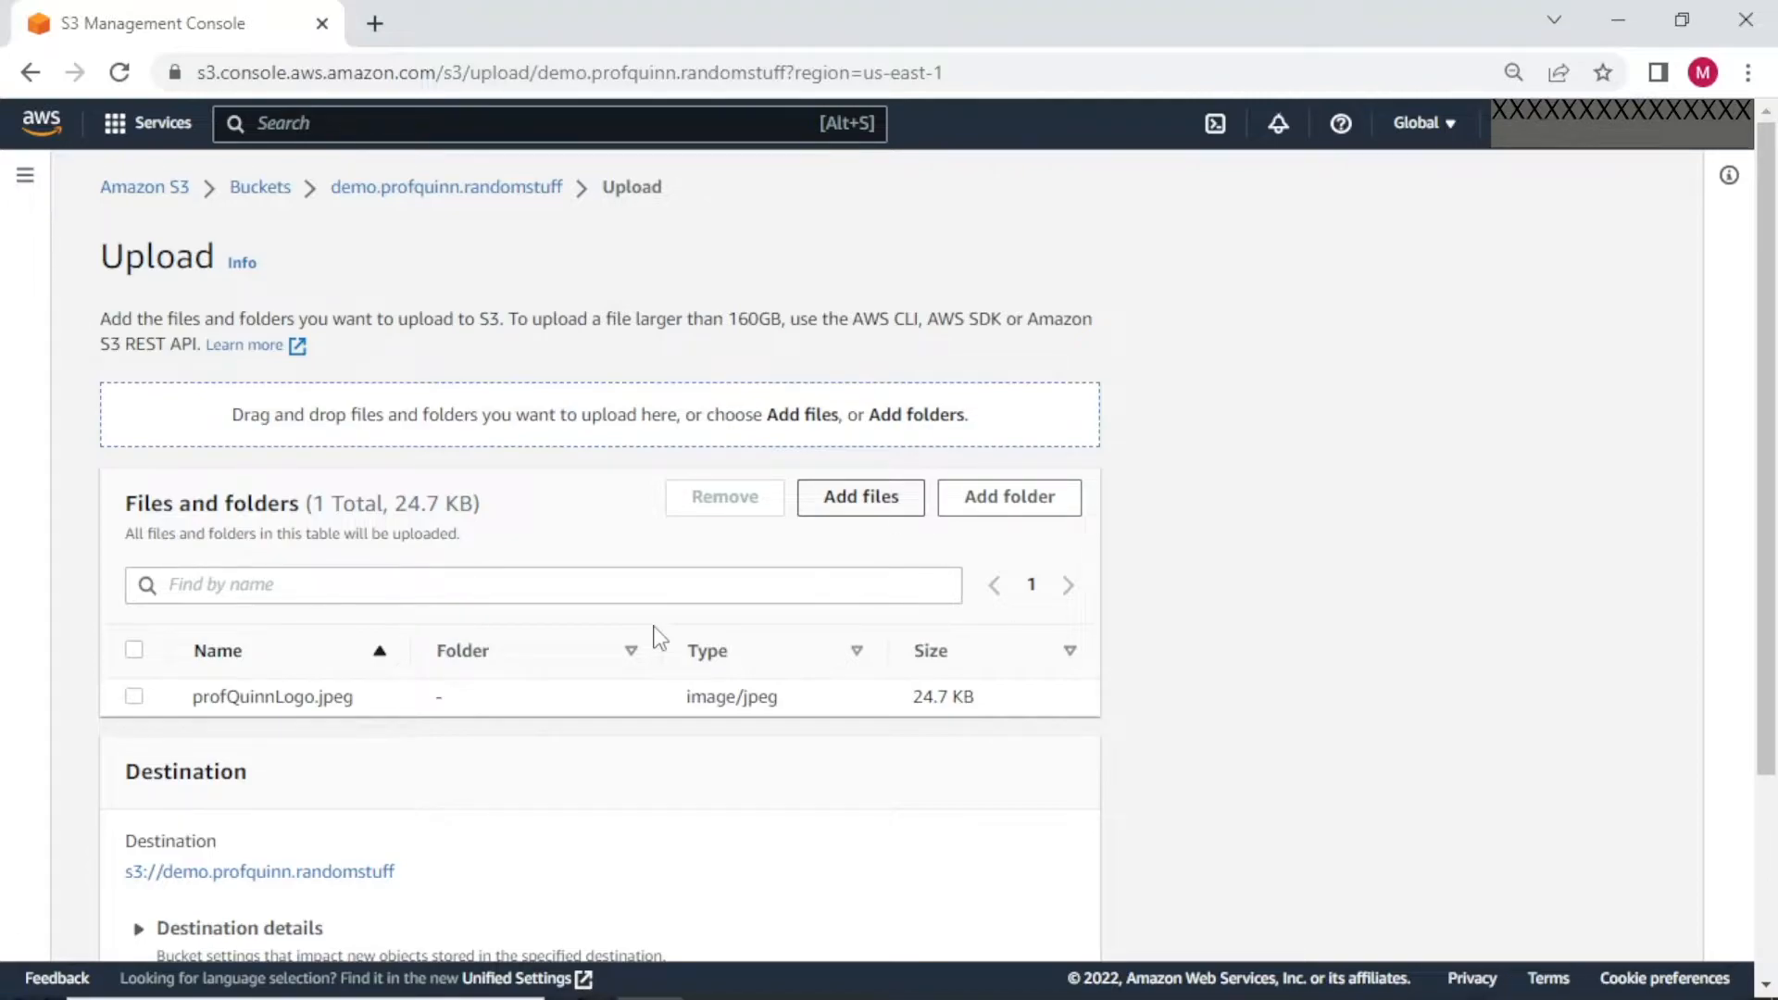
- Add the exerciseFiles folder from S3Demo to the upload and approve the browser's request to upload its files
left_click(967, 520)
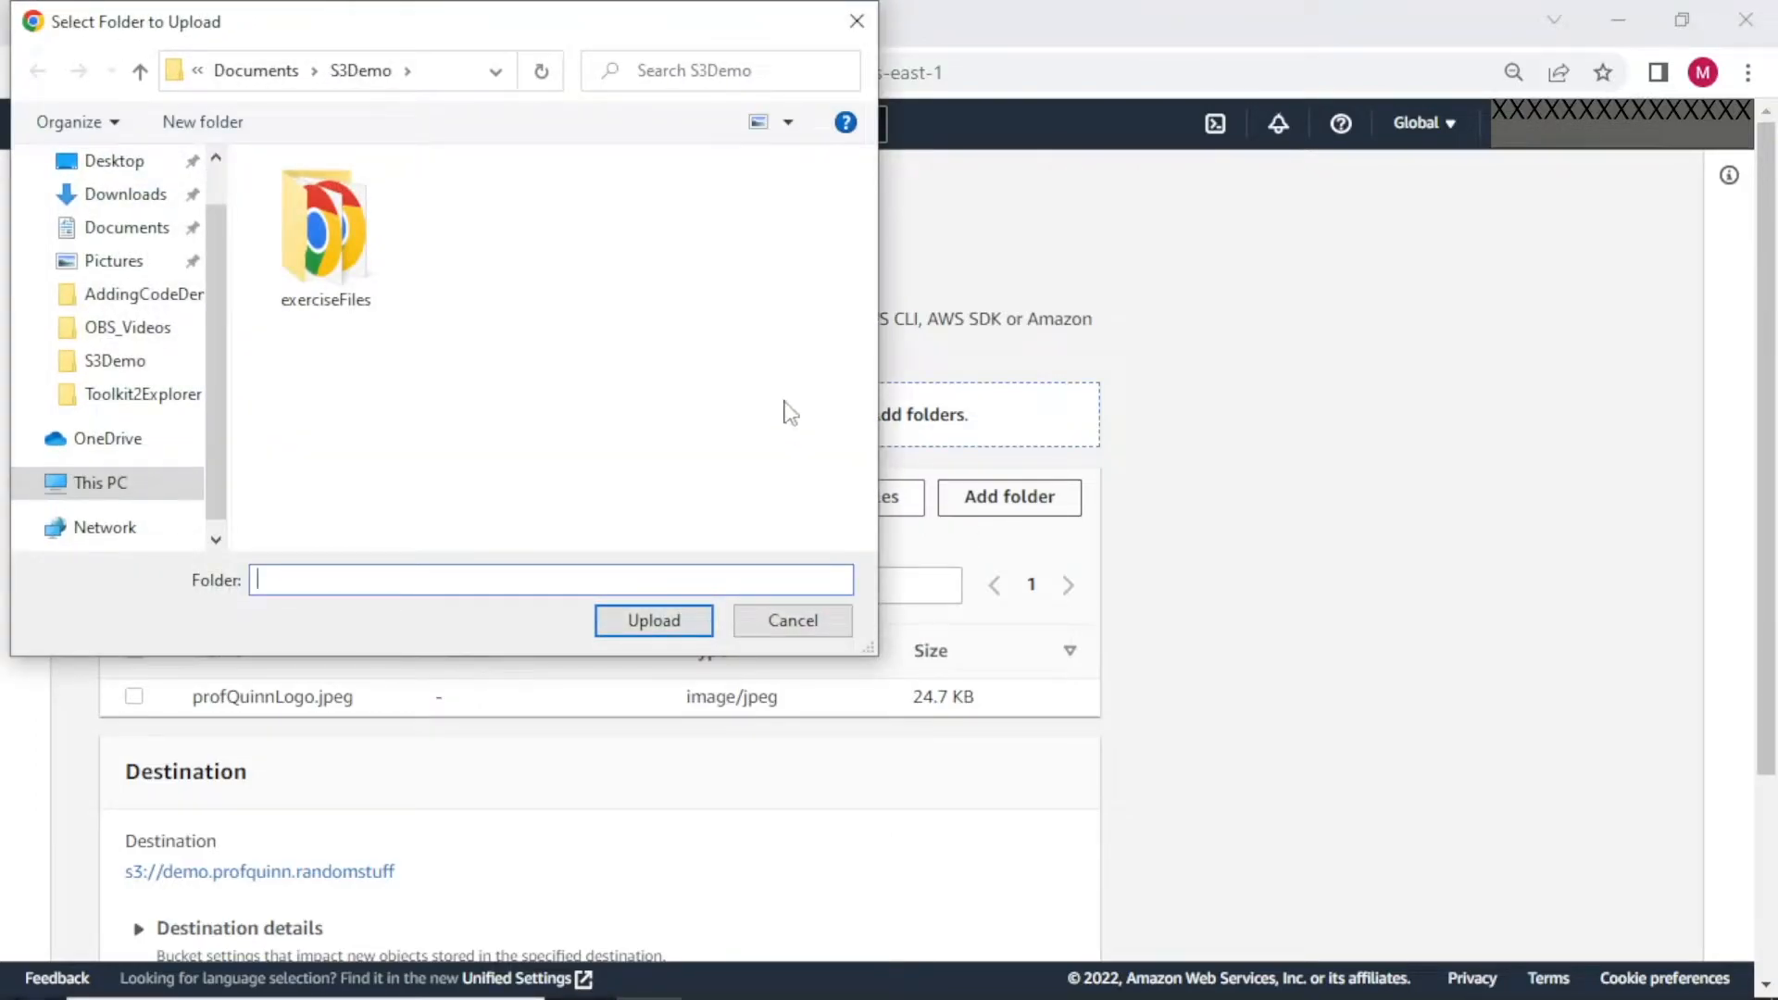
left_click(352, 261)
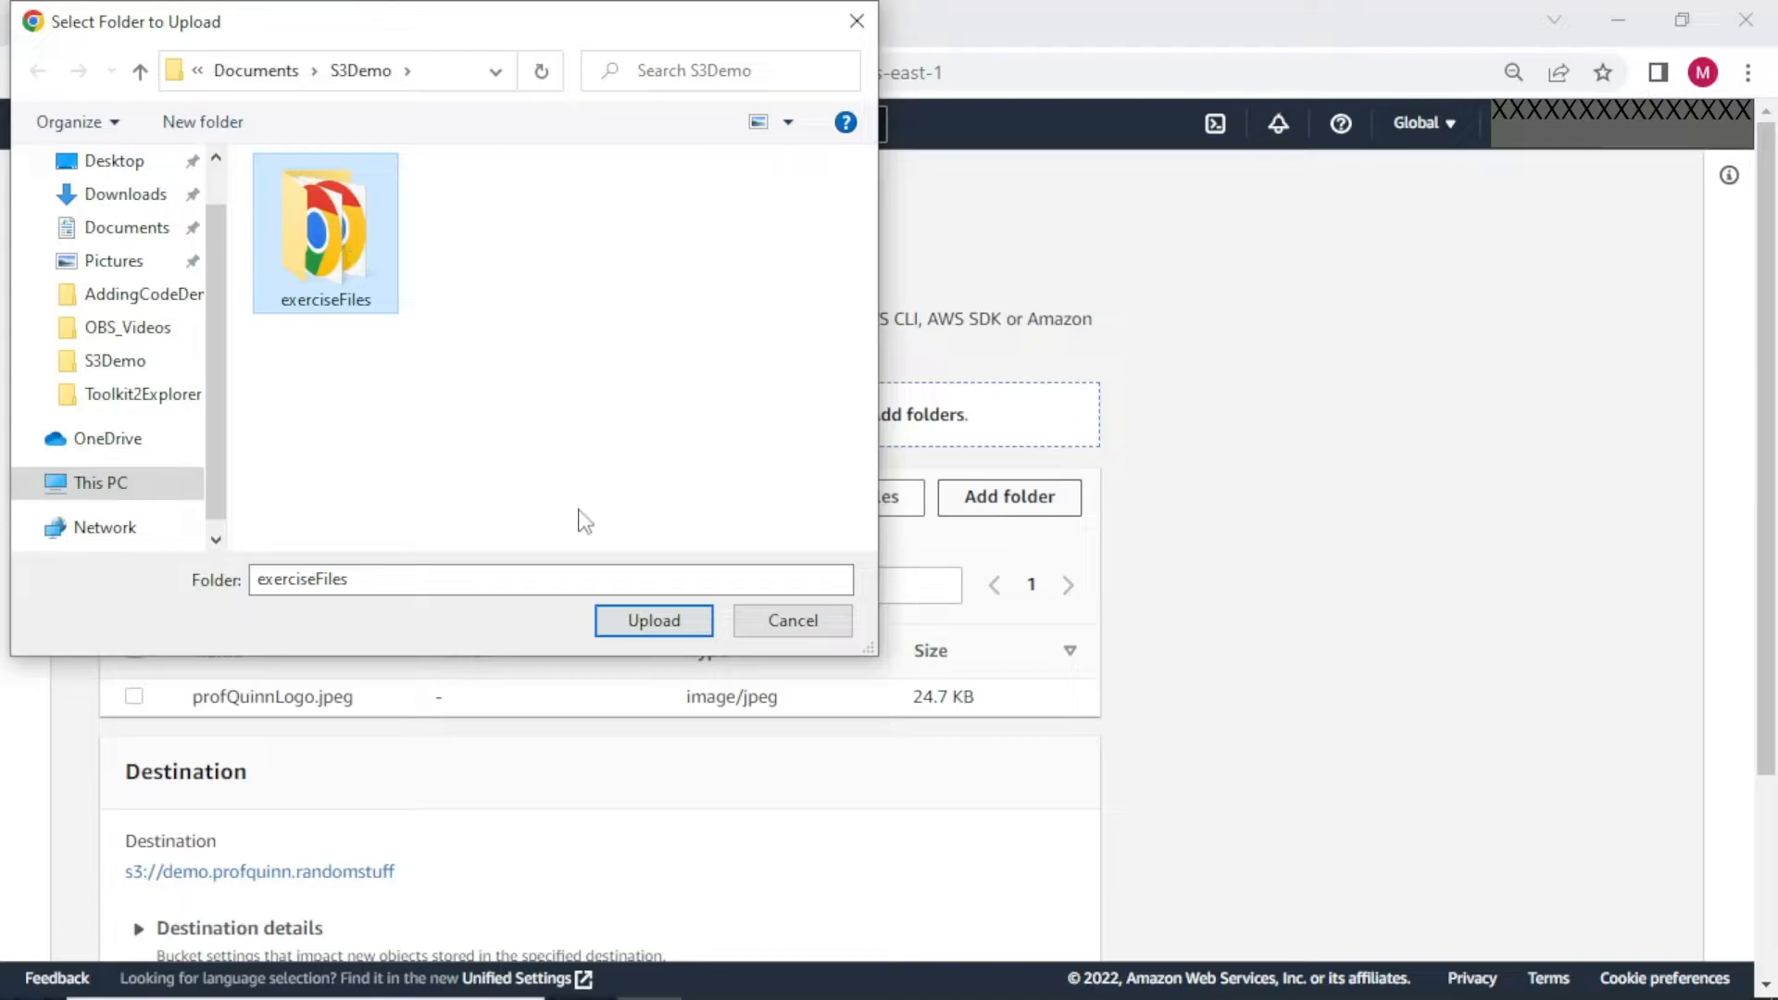
left_click(629, 633)
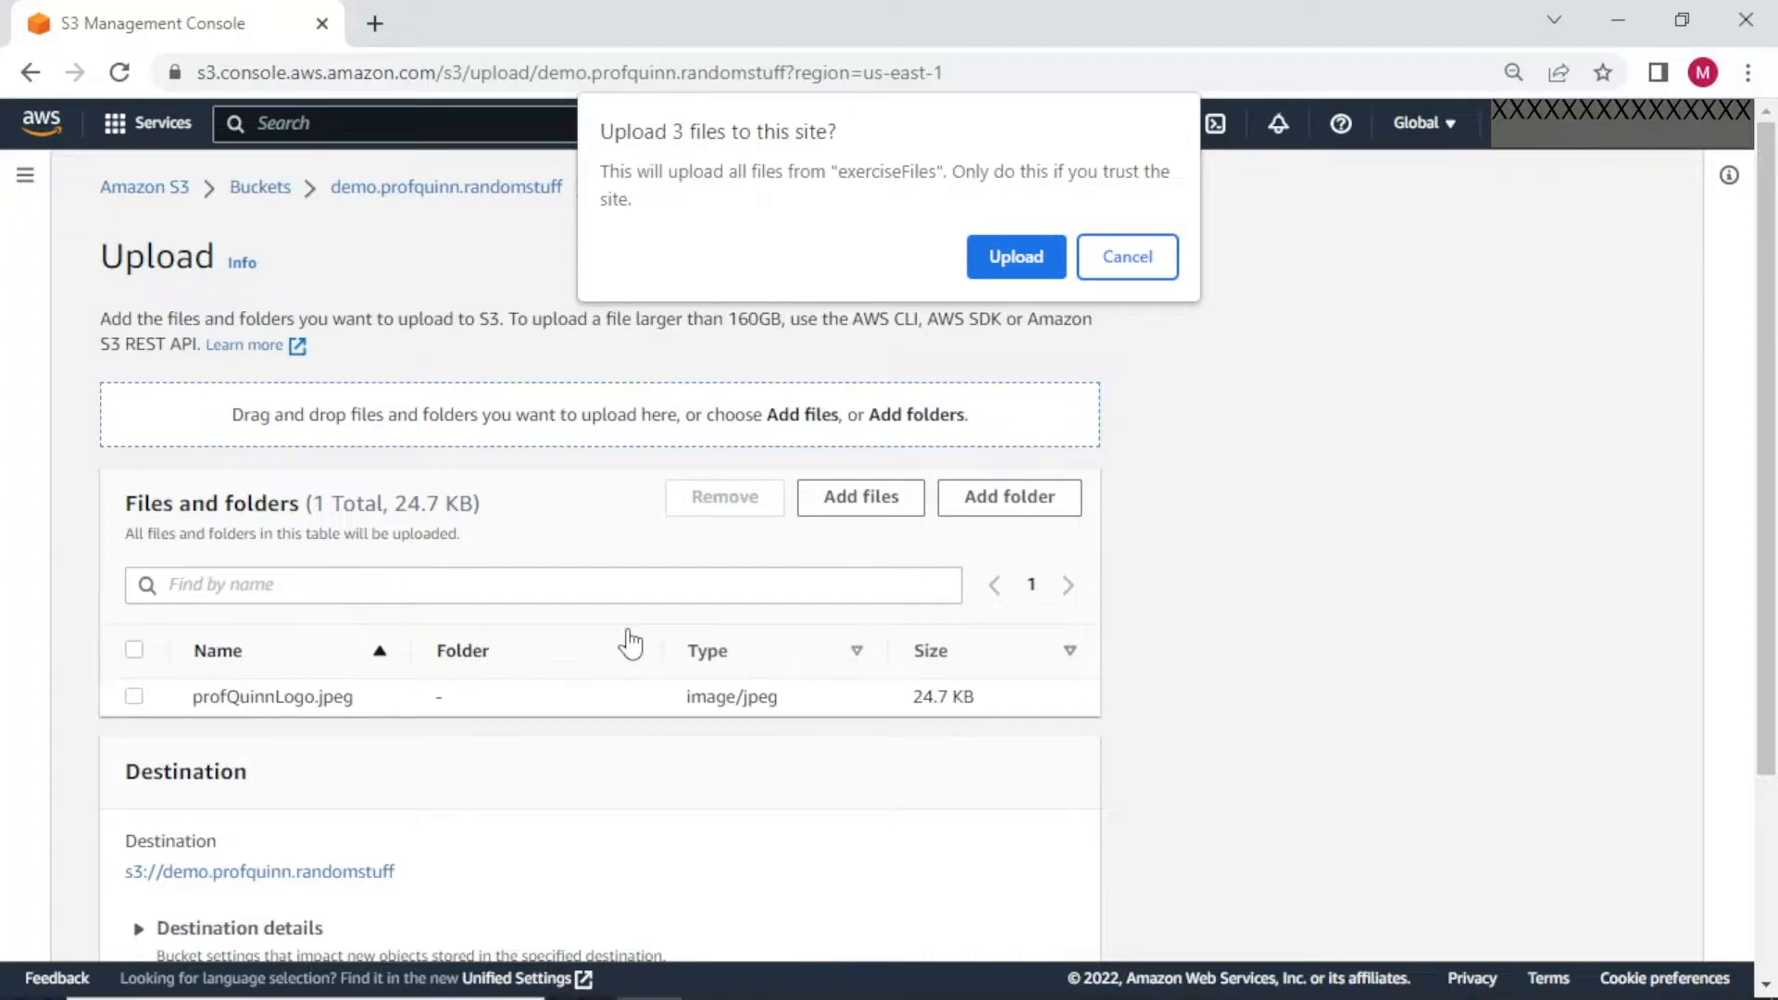
left_click(1048, 267)
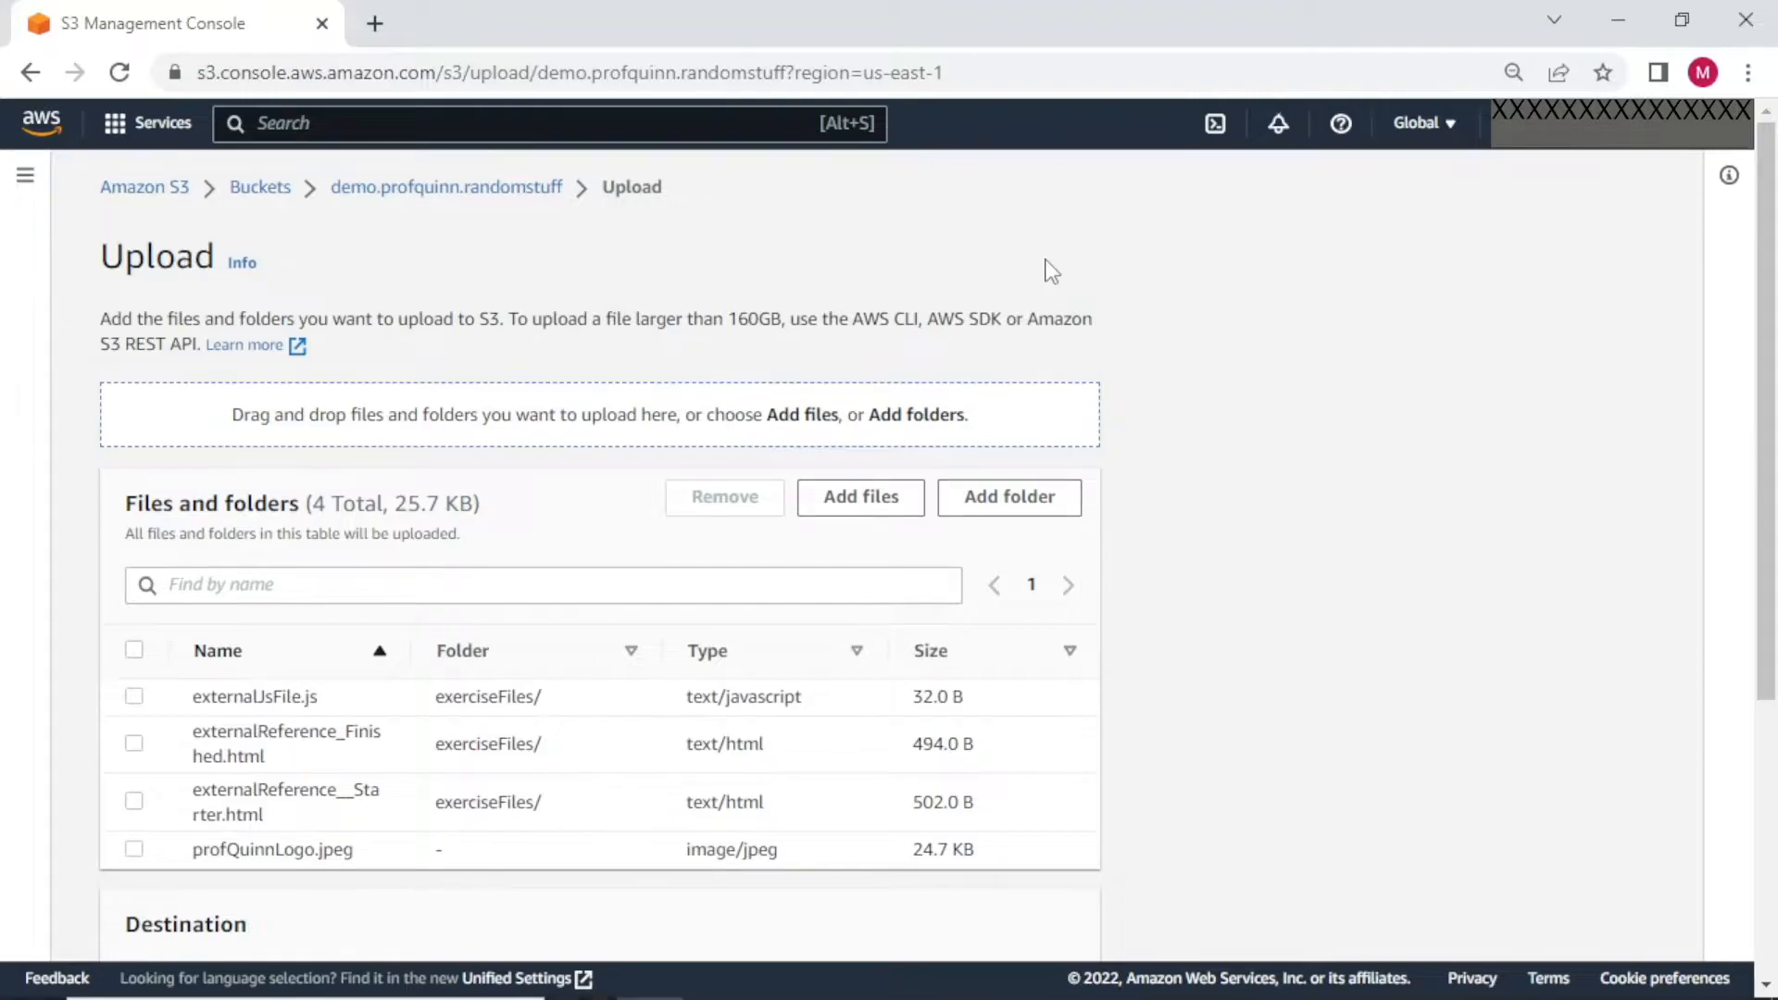
- Switch to File Explorer and add the AWS Toolkit for Eclipse text file from S3Demo to the upload list
key("alt+Tab")
key("alt+Tab")
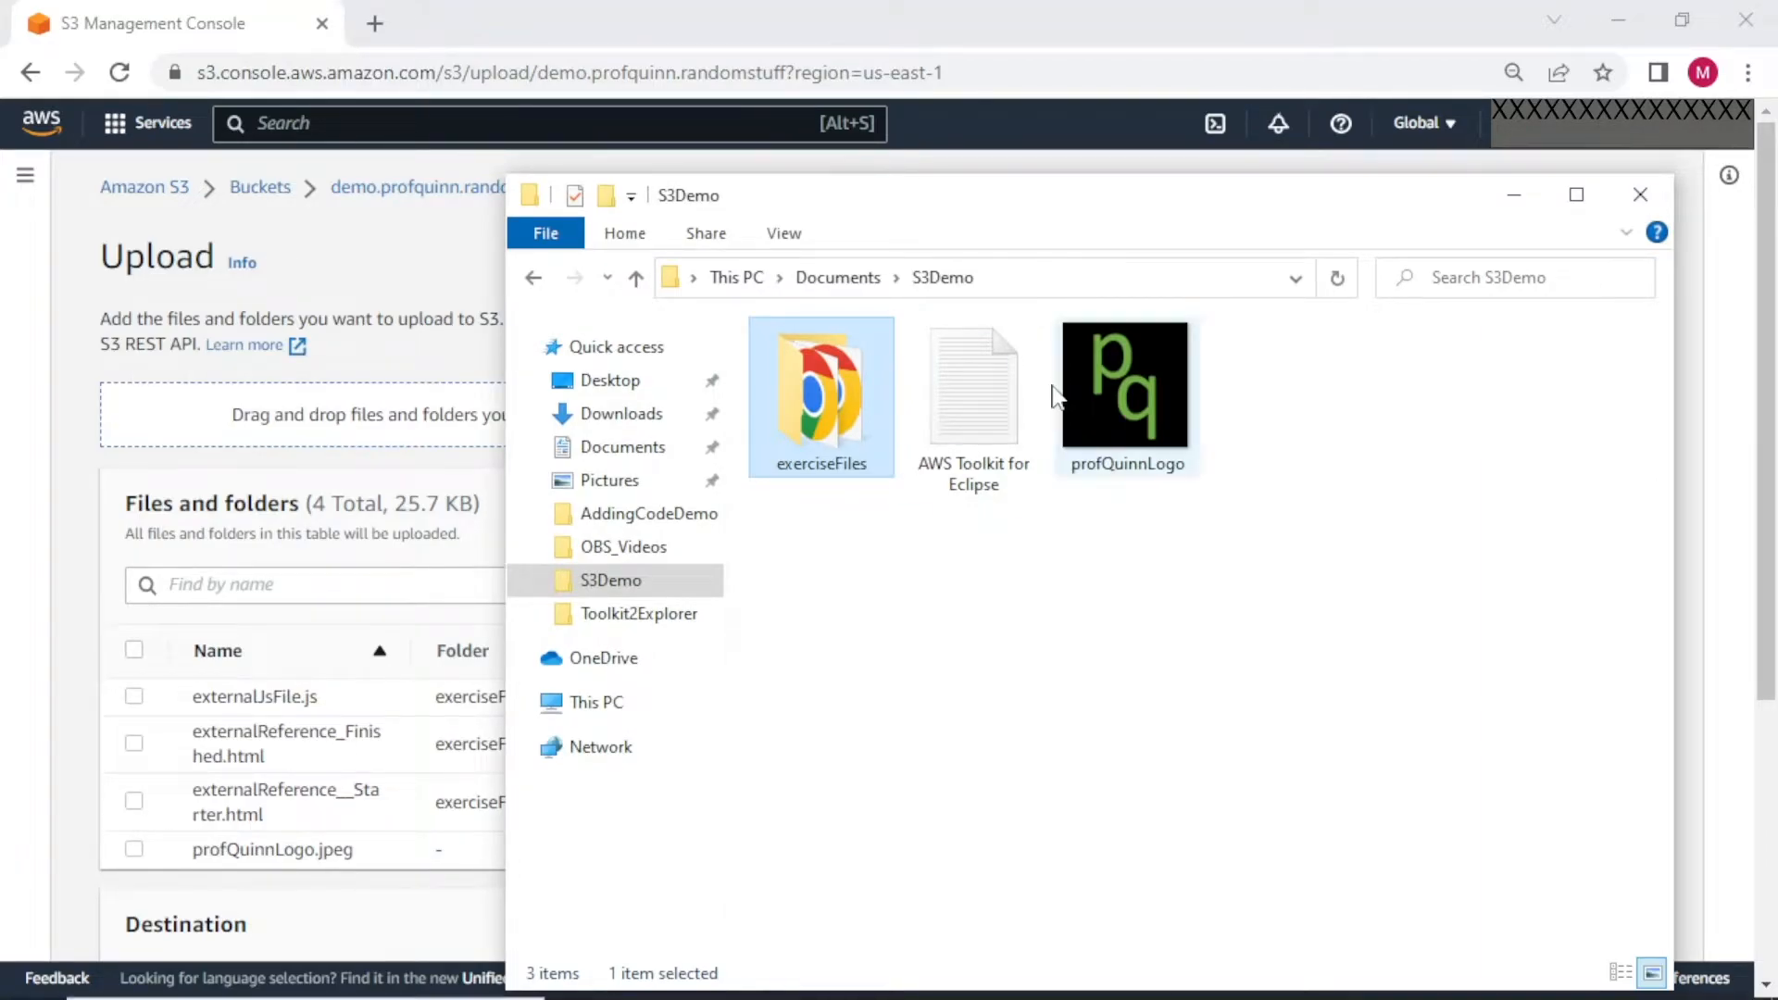
left_click(979, 417)
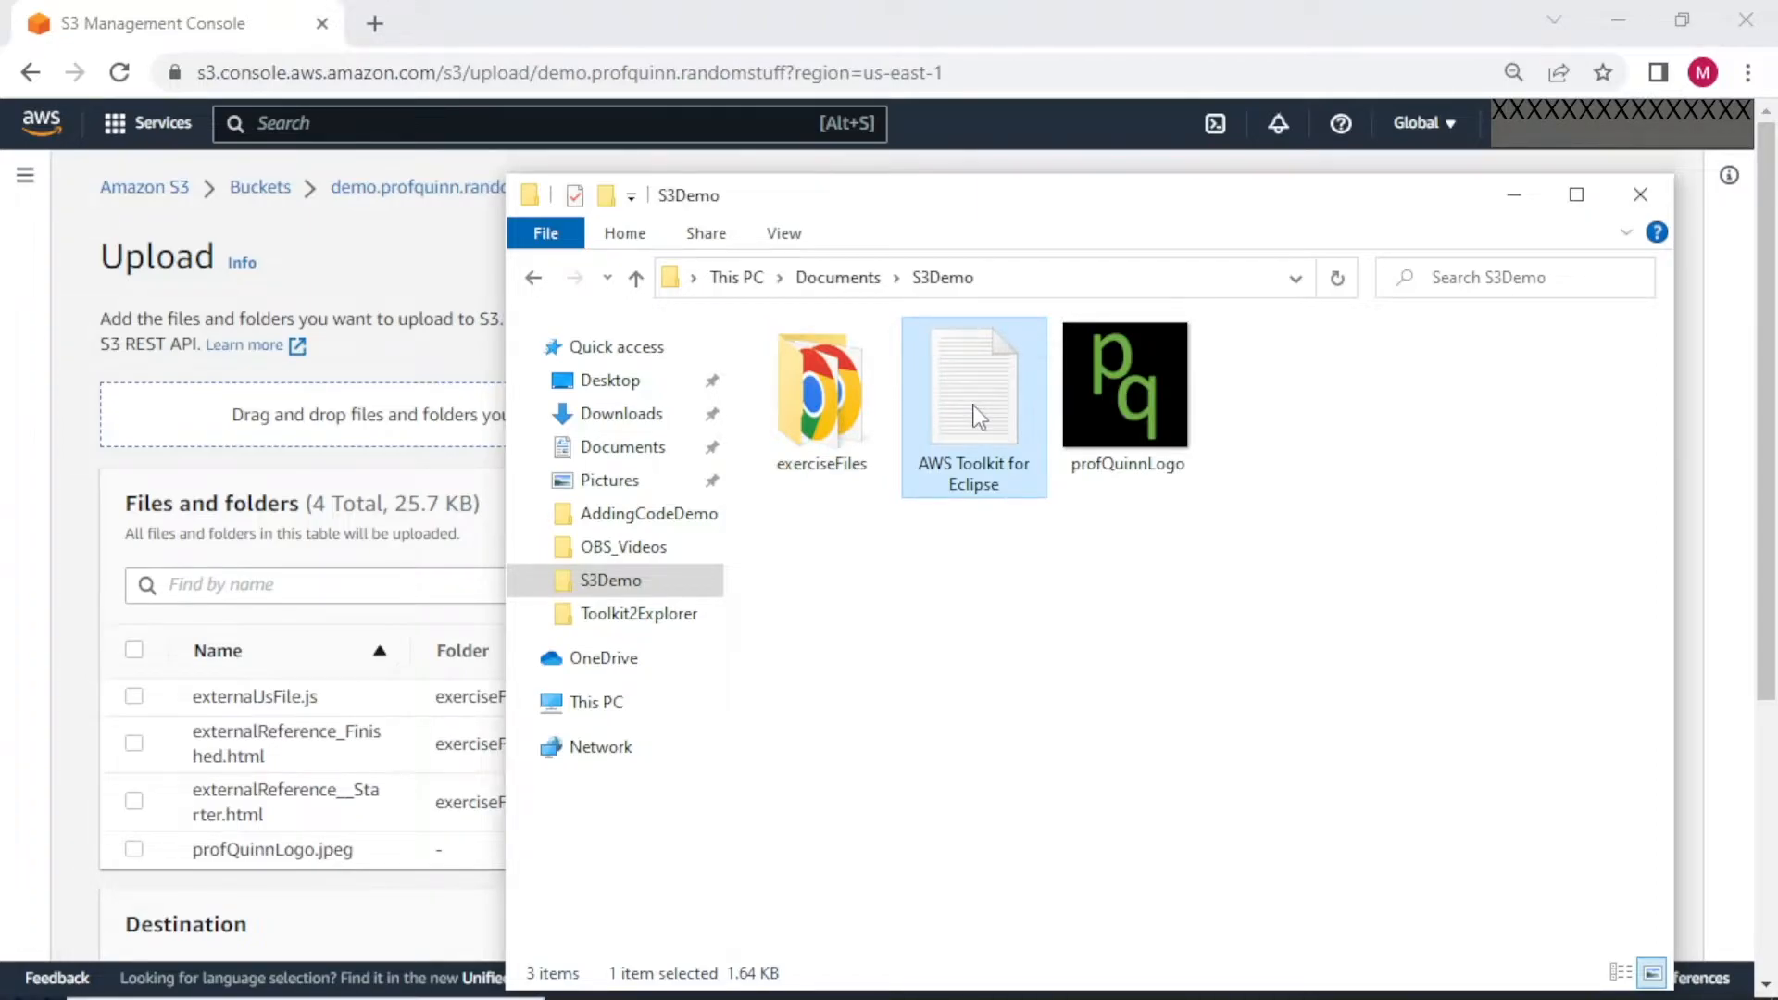
left_click_drag(978, 416, 448, 429)
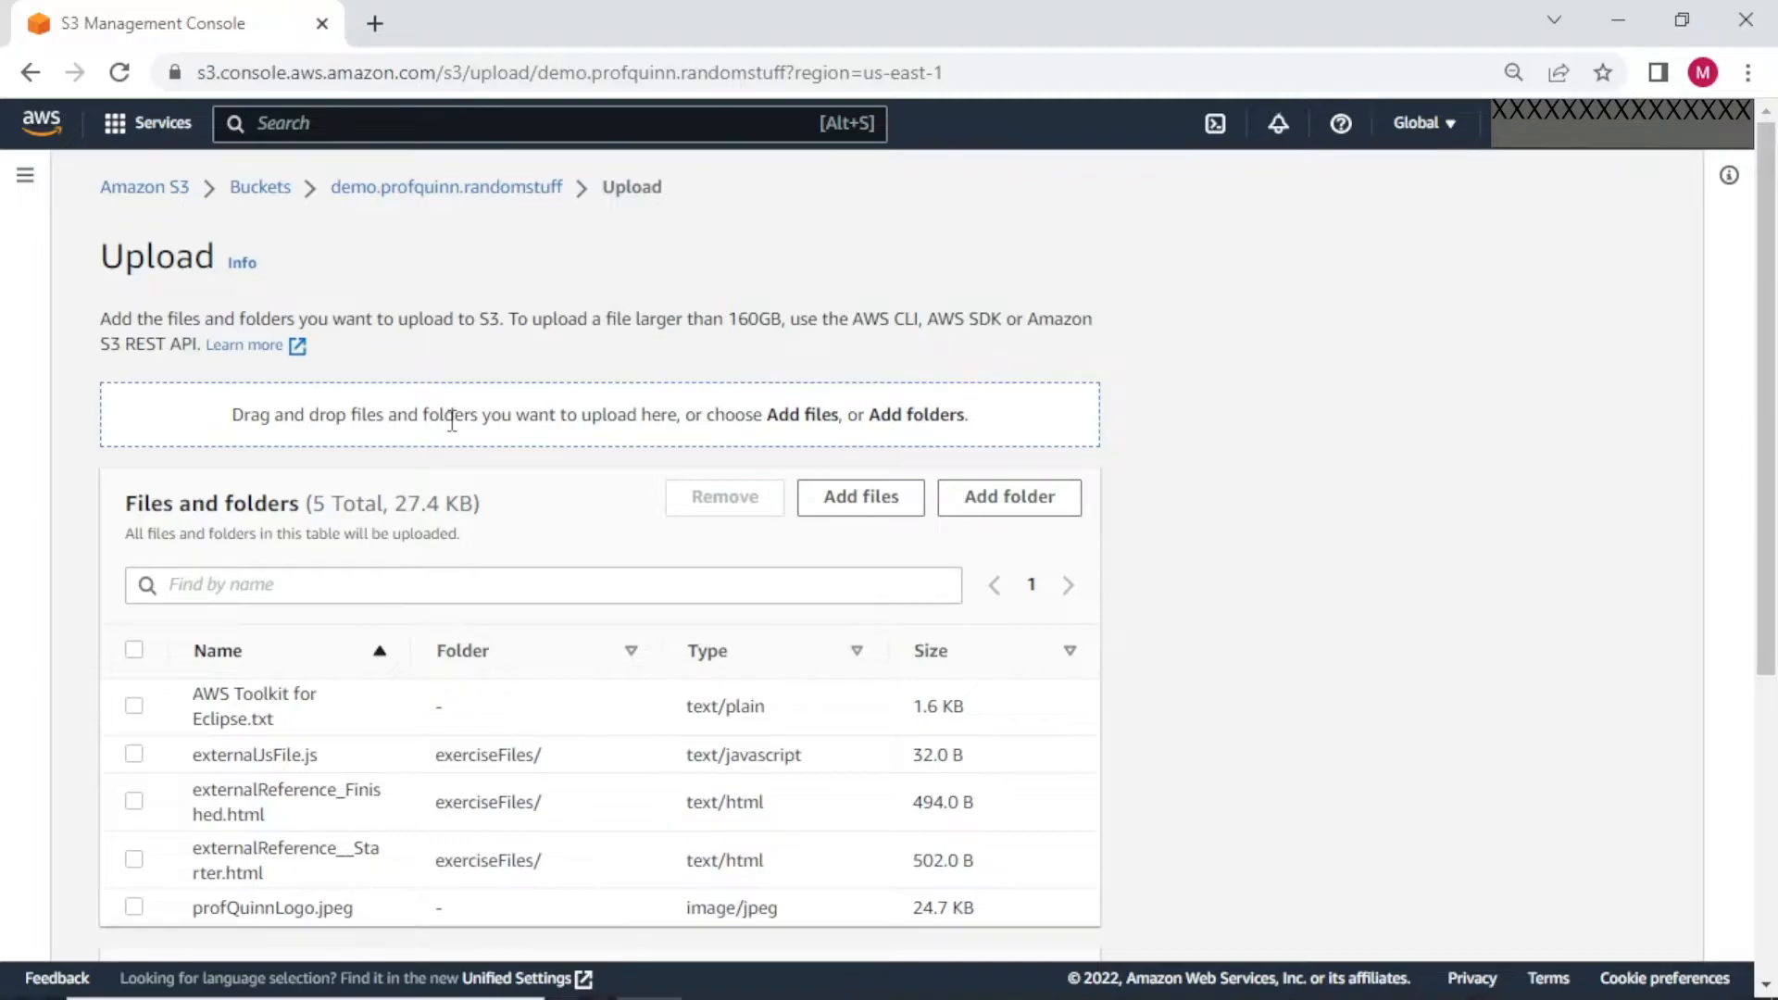
- Upload all the listed files and the exerciseFiles folder to the demo.profquinn.randomstuff bucket
scroll(451, 421, "down", 5)
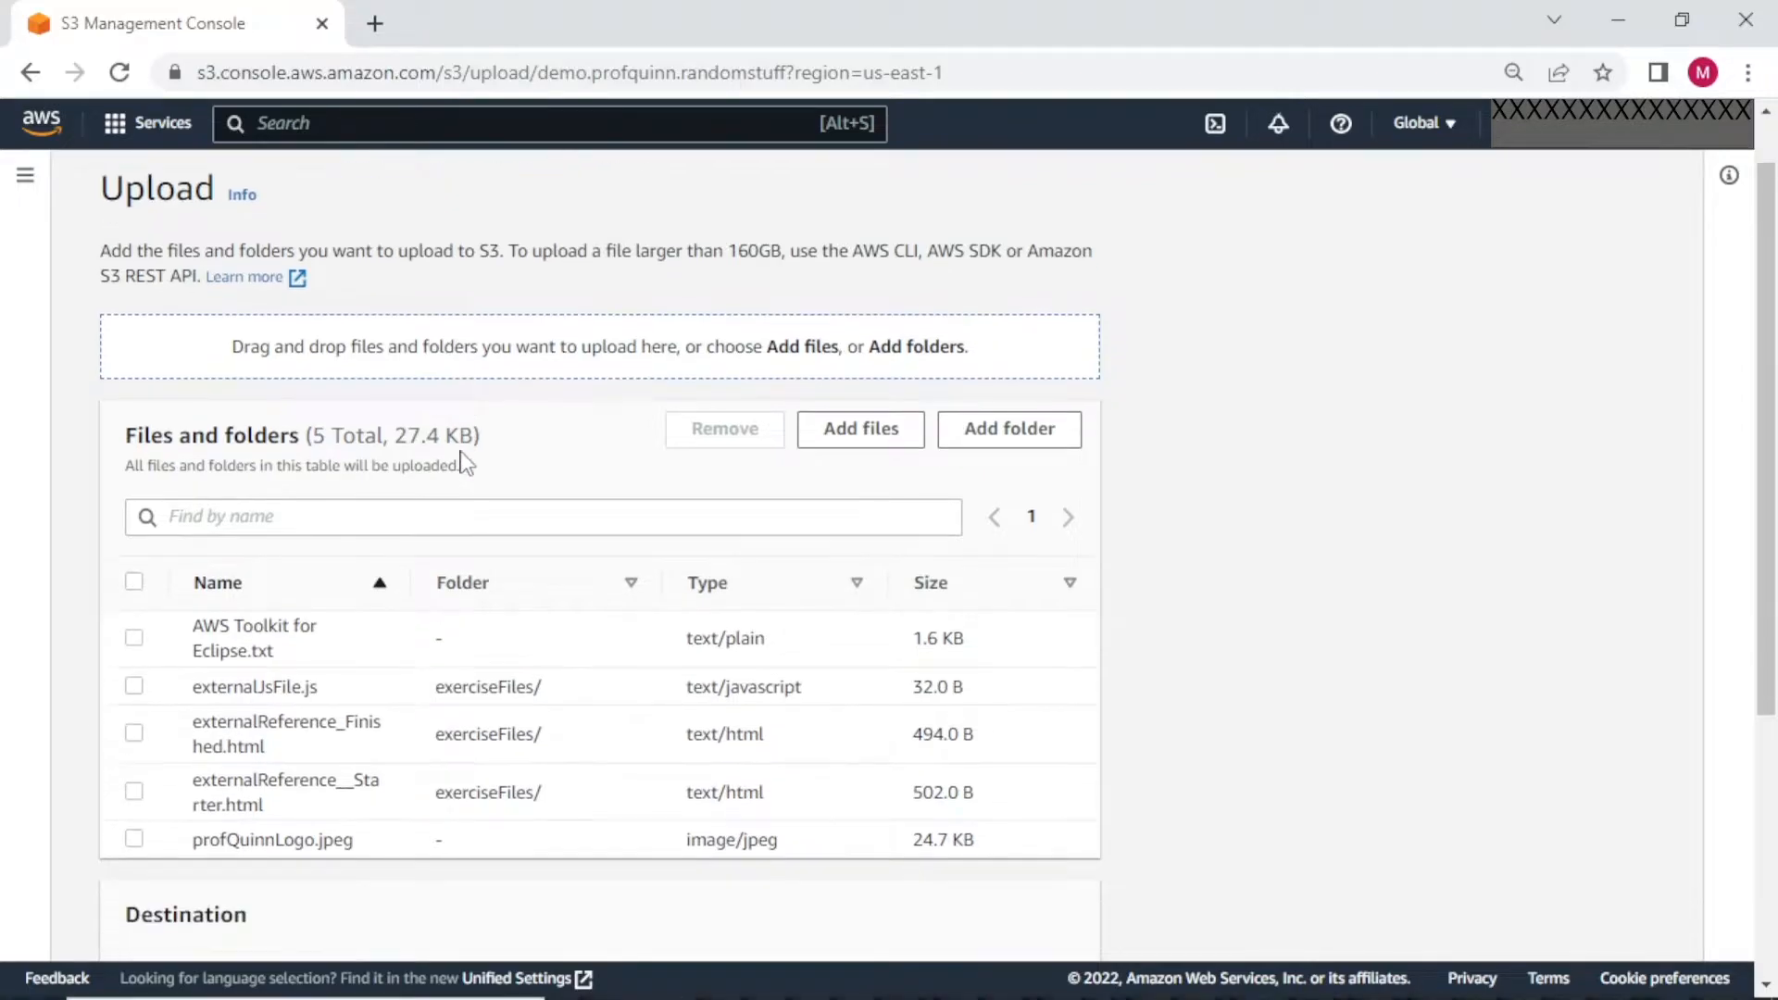
scroll(481, 472, "down", 1)
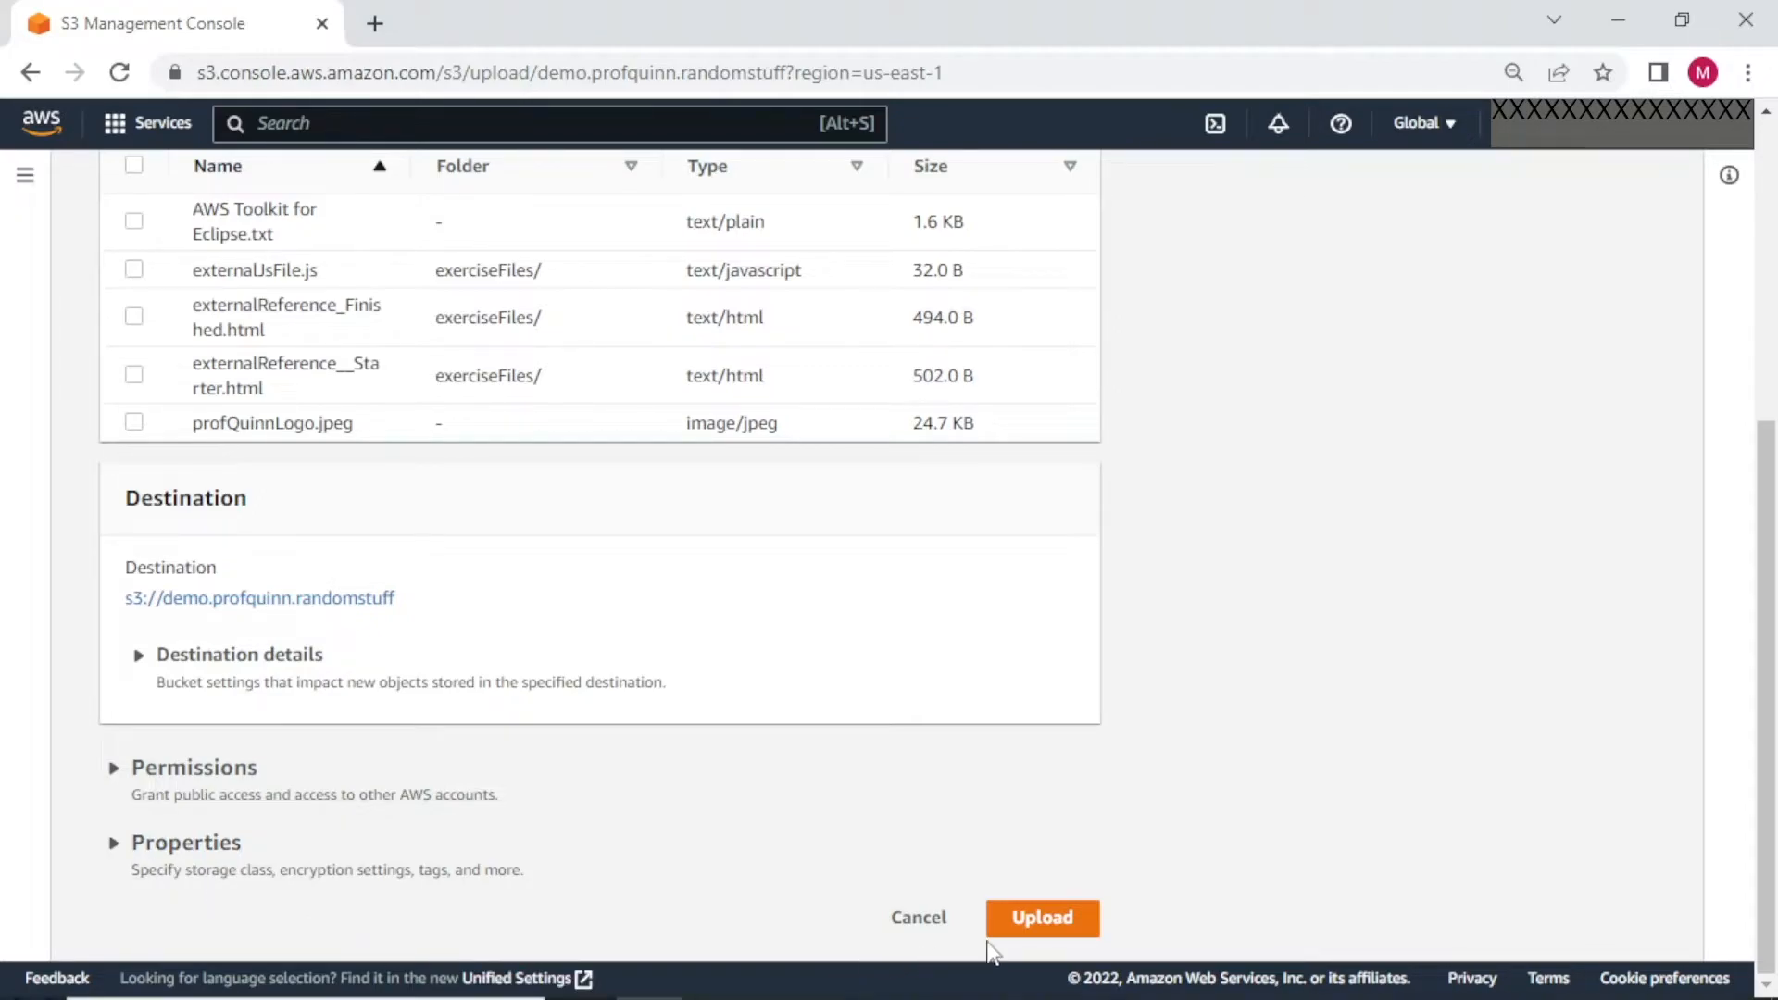
left_click(1041, 919)
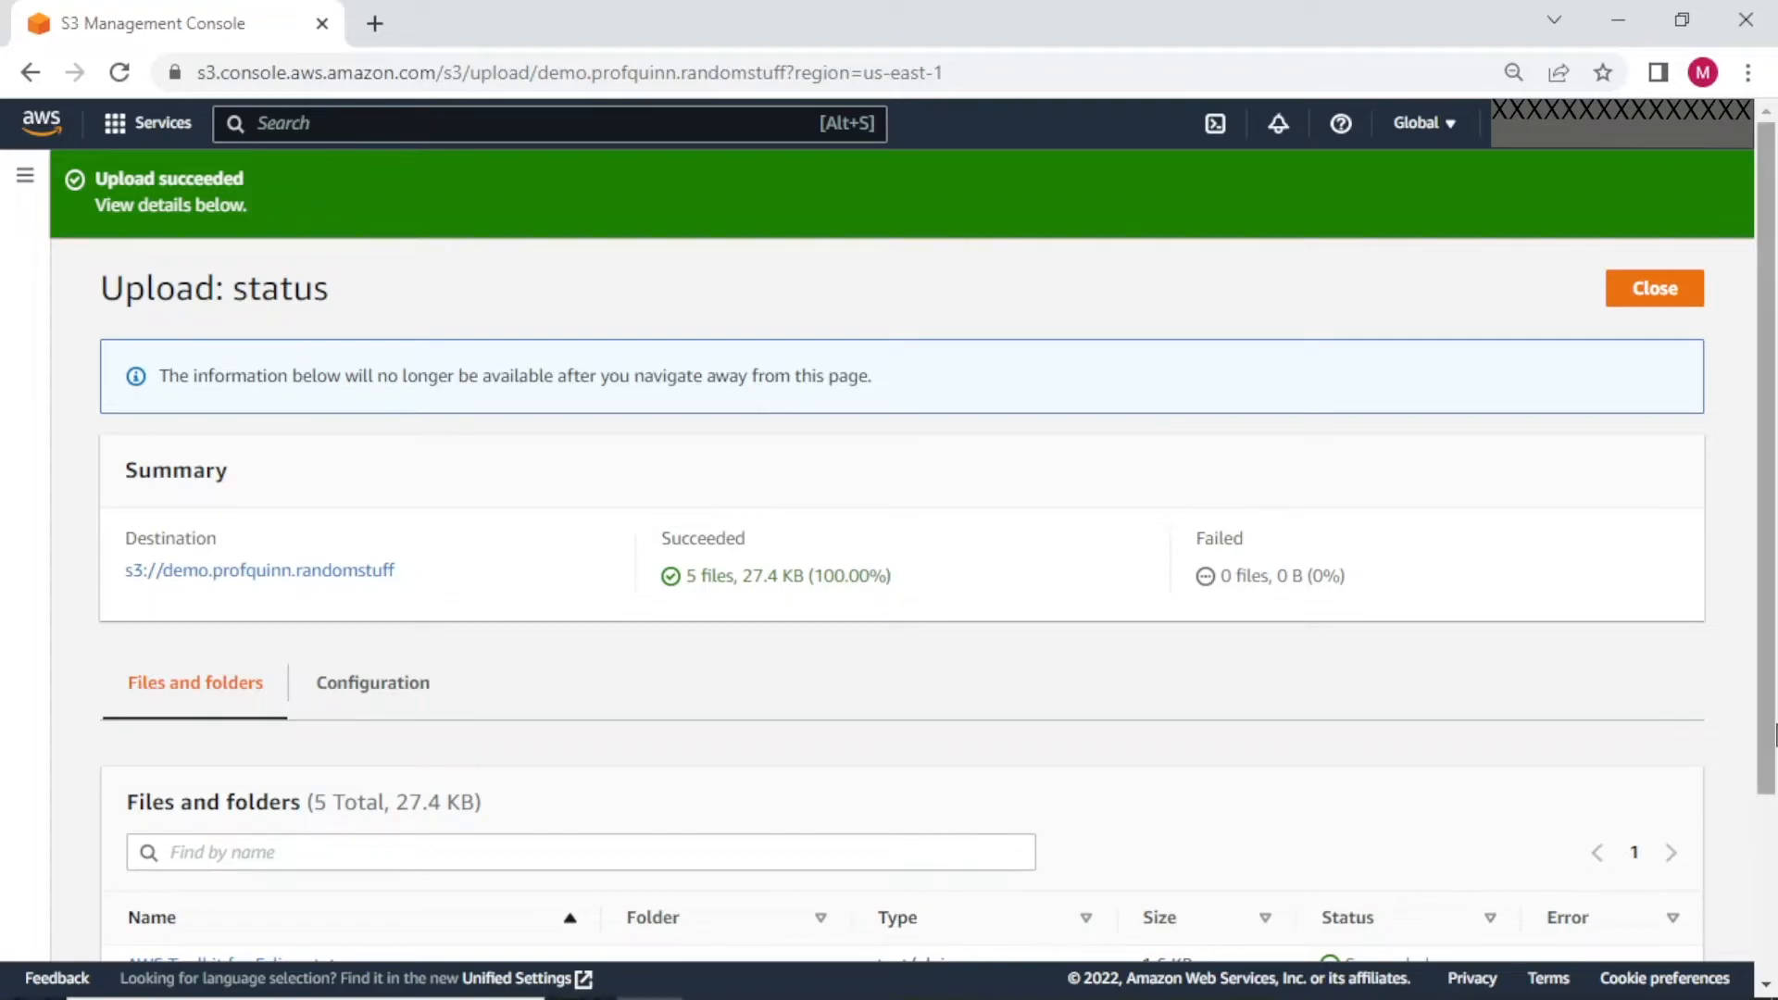
- Close the upload status page and open the exerciseFiles folder in the bucket to view its contents
left_click(1654, 305)
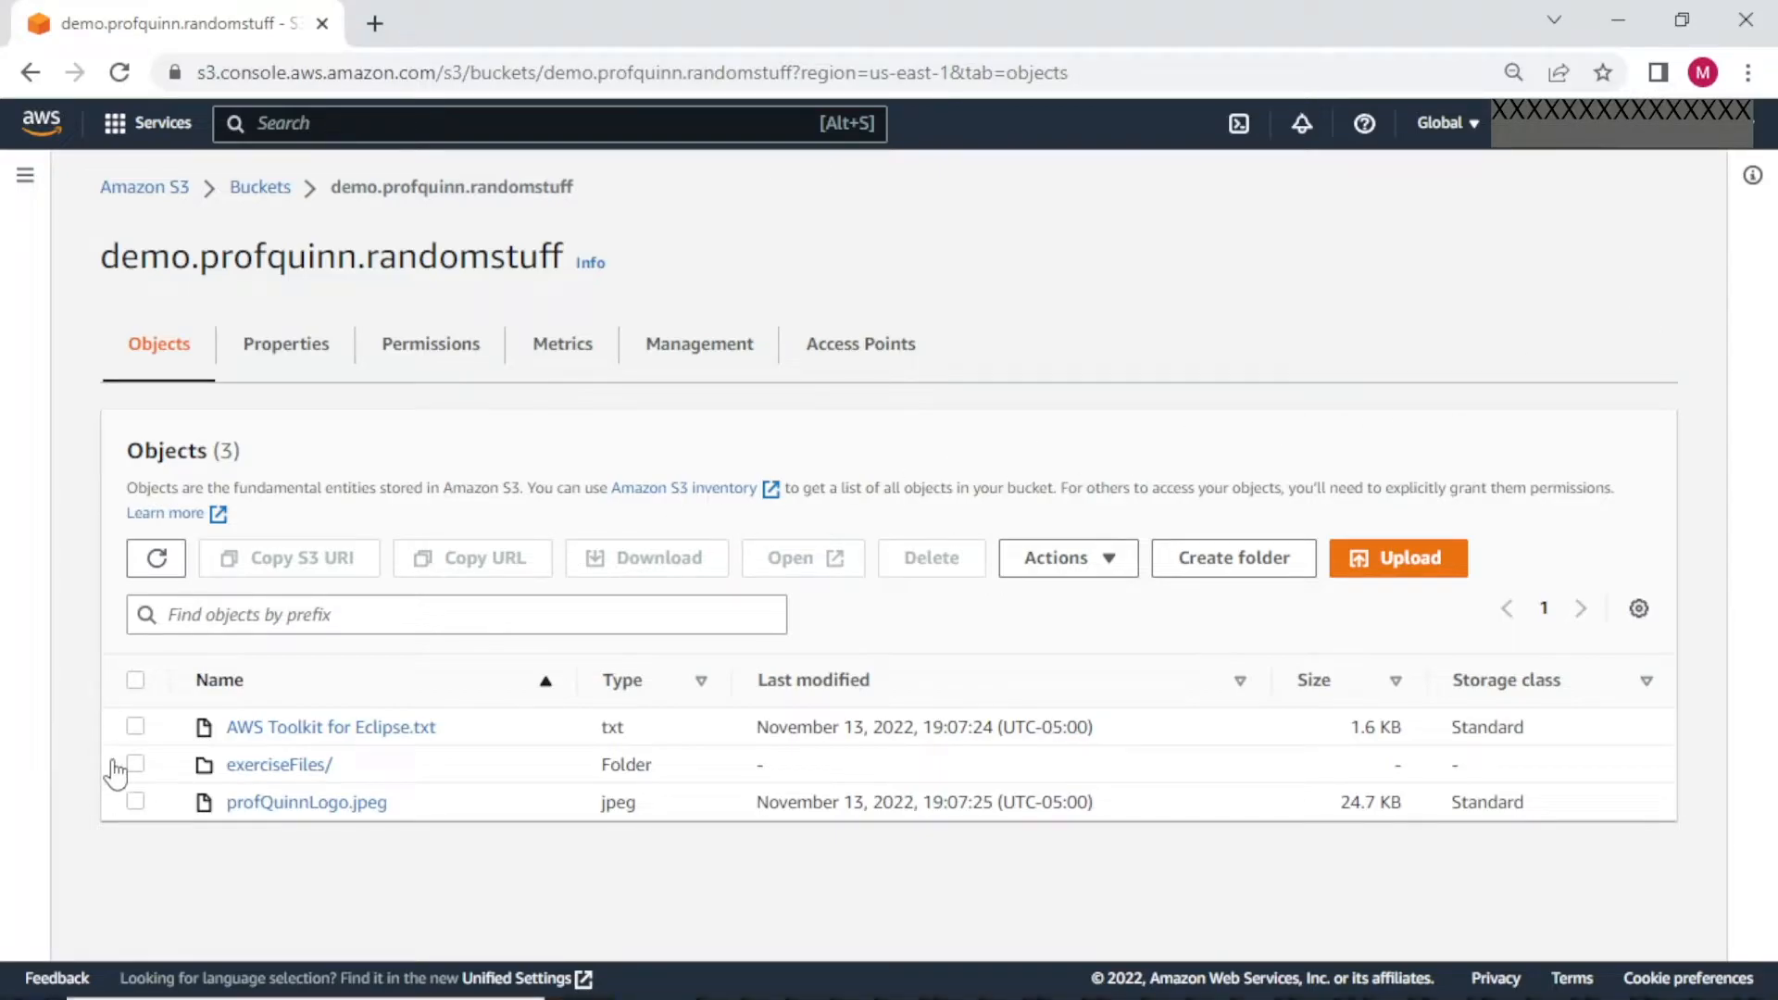
left_click(238, 767)
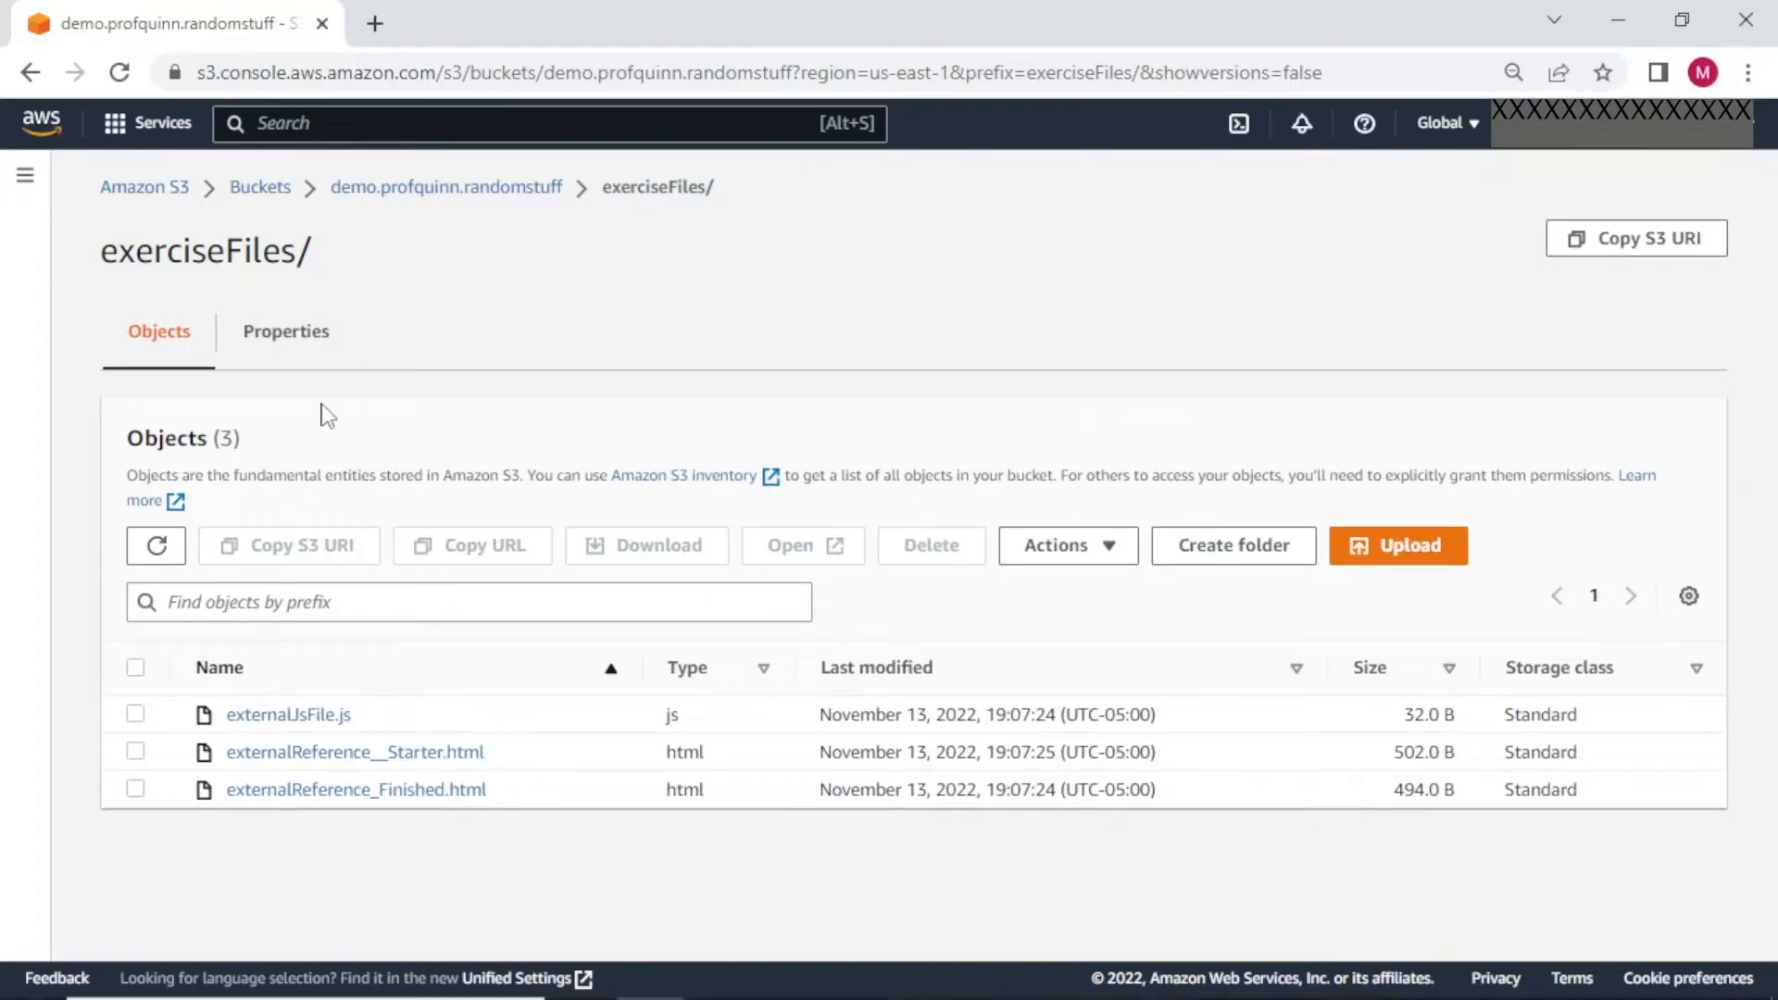
- Return to the demo.profquinn.randomstuff object list, and in Eclipse's AWS Explorer view the account's selected region
left_click(407, 201)
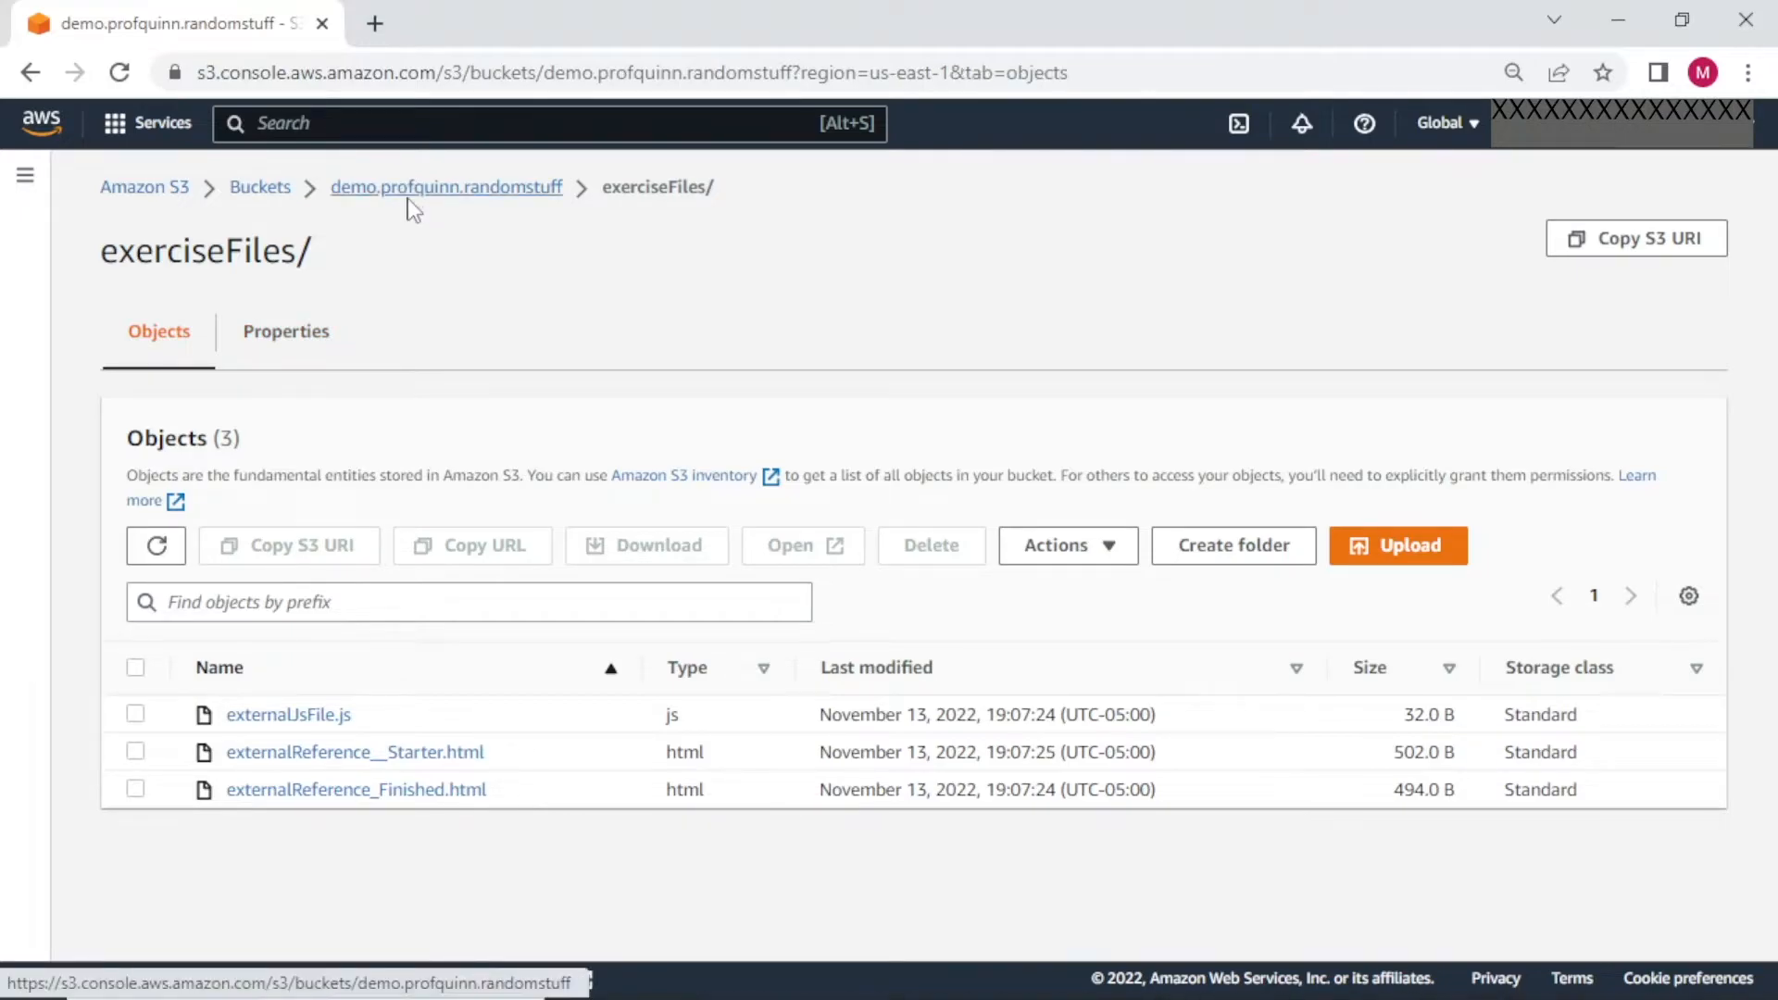
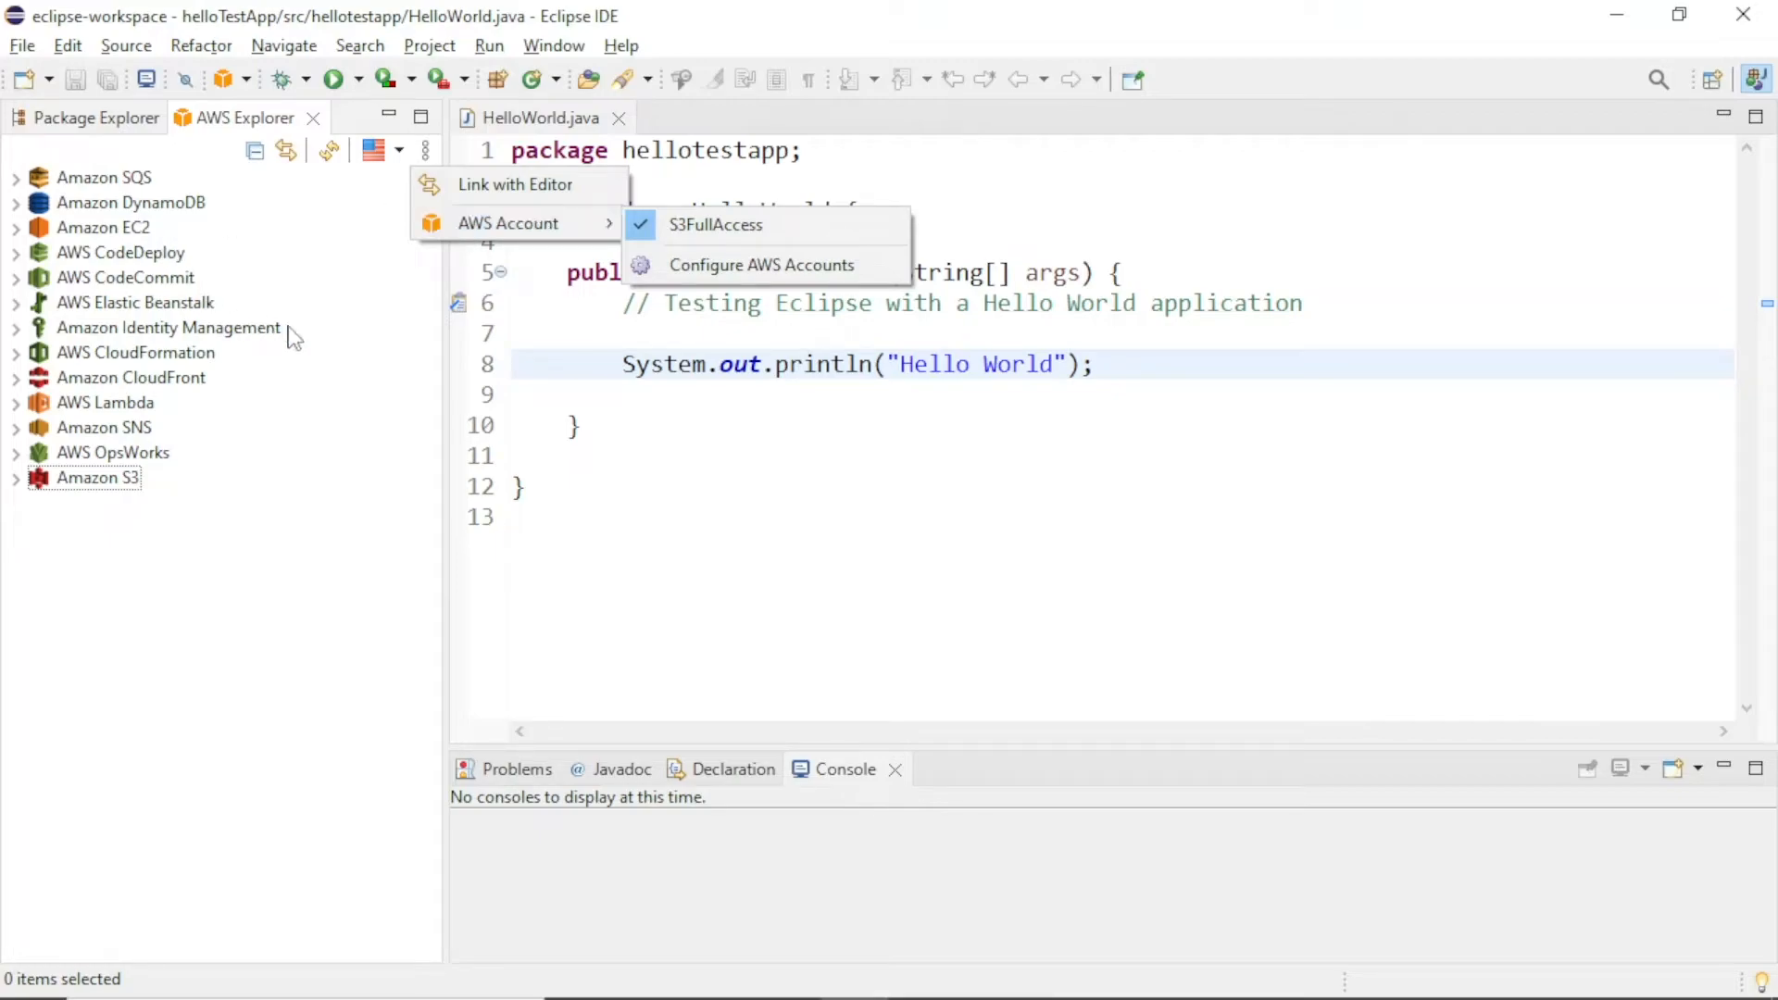
left_click(382, 326)
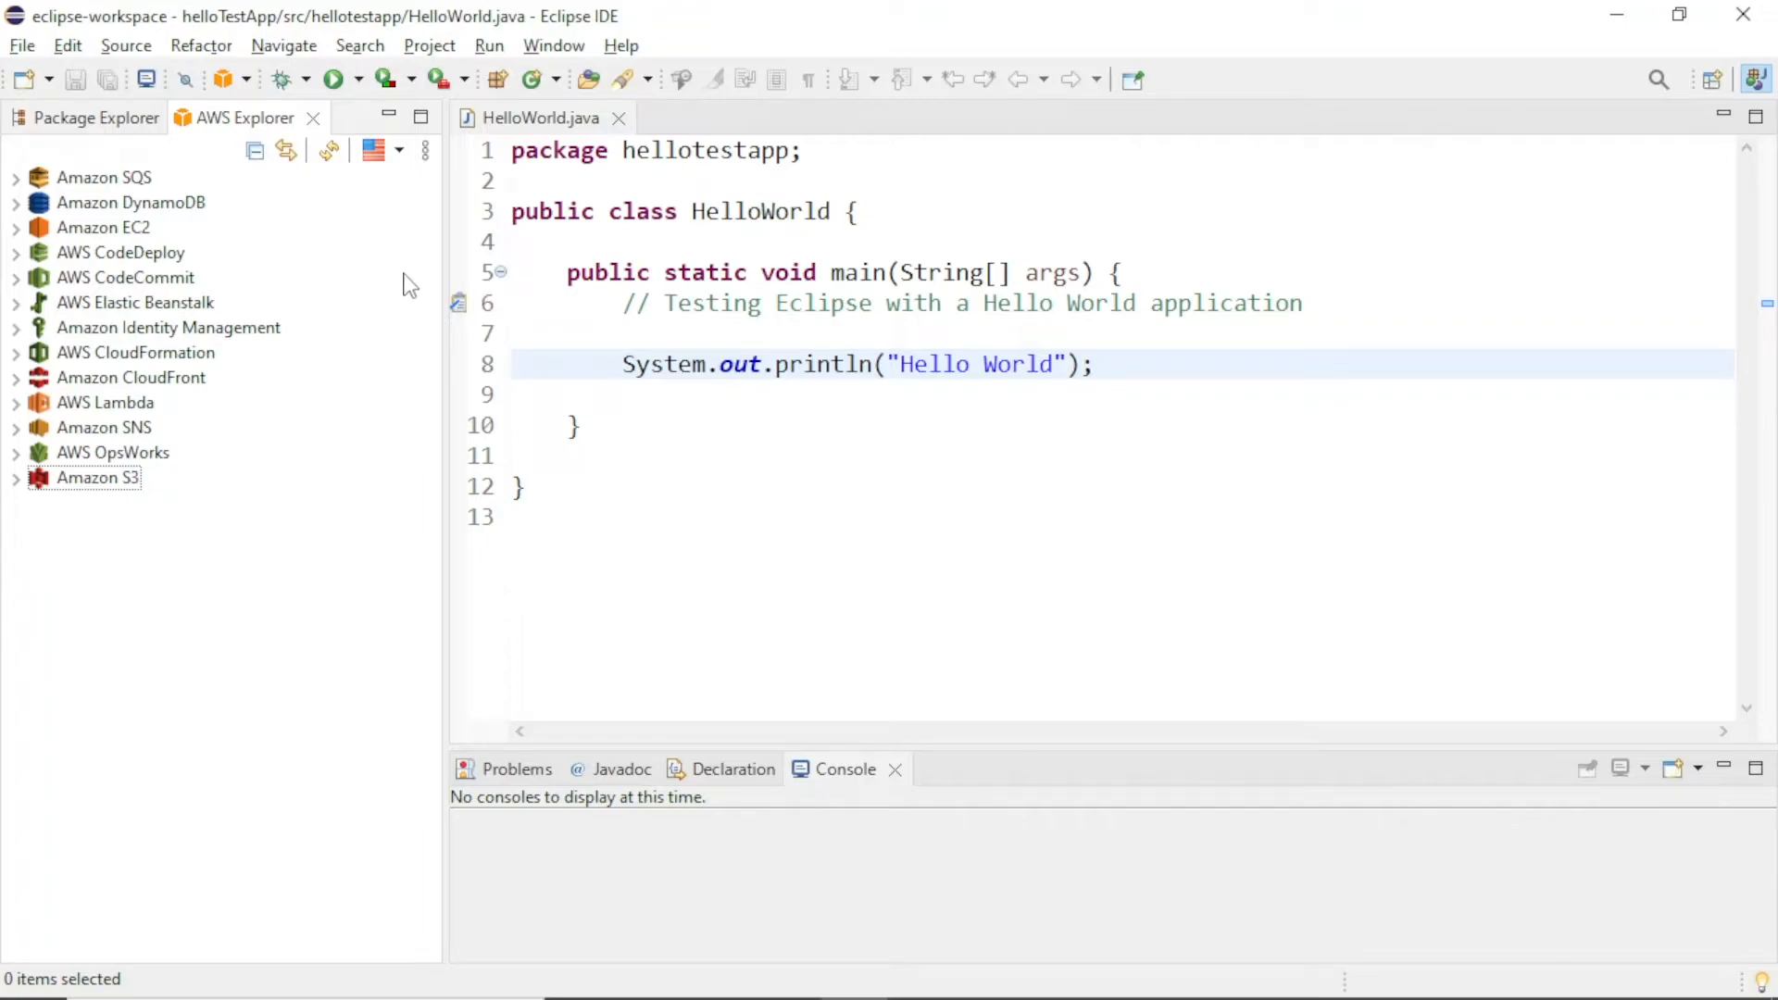
left_click(399, 152)
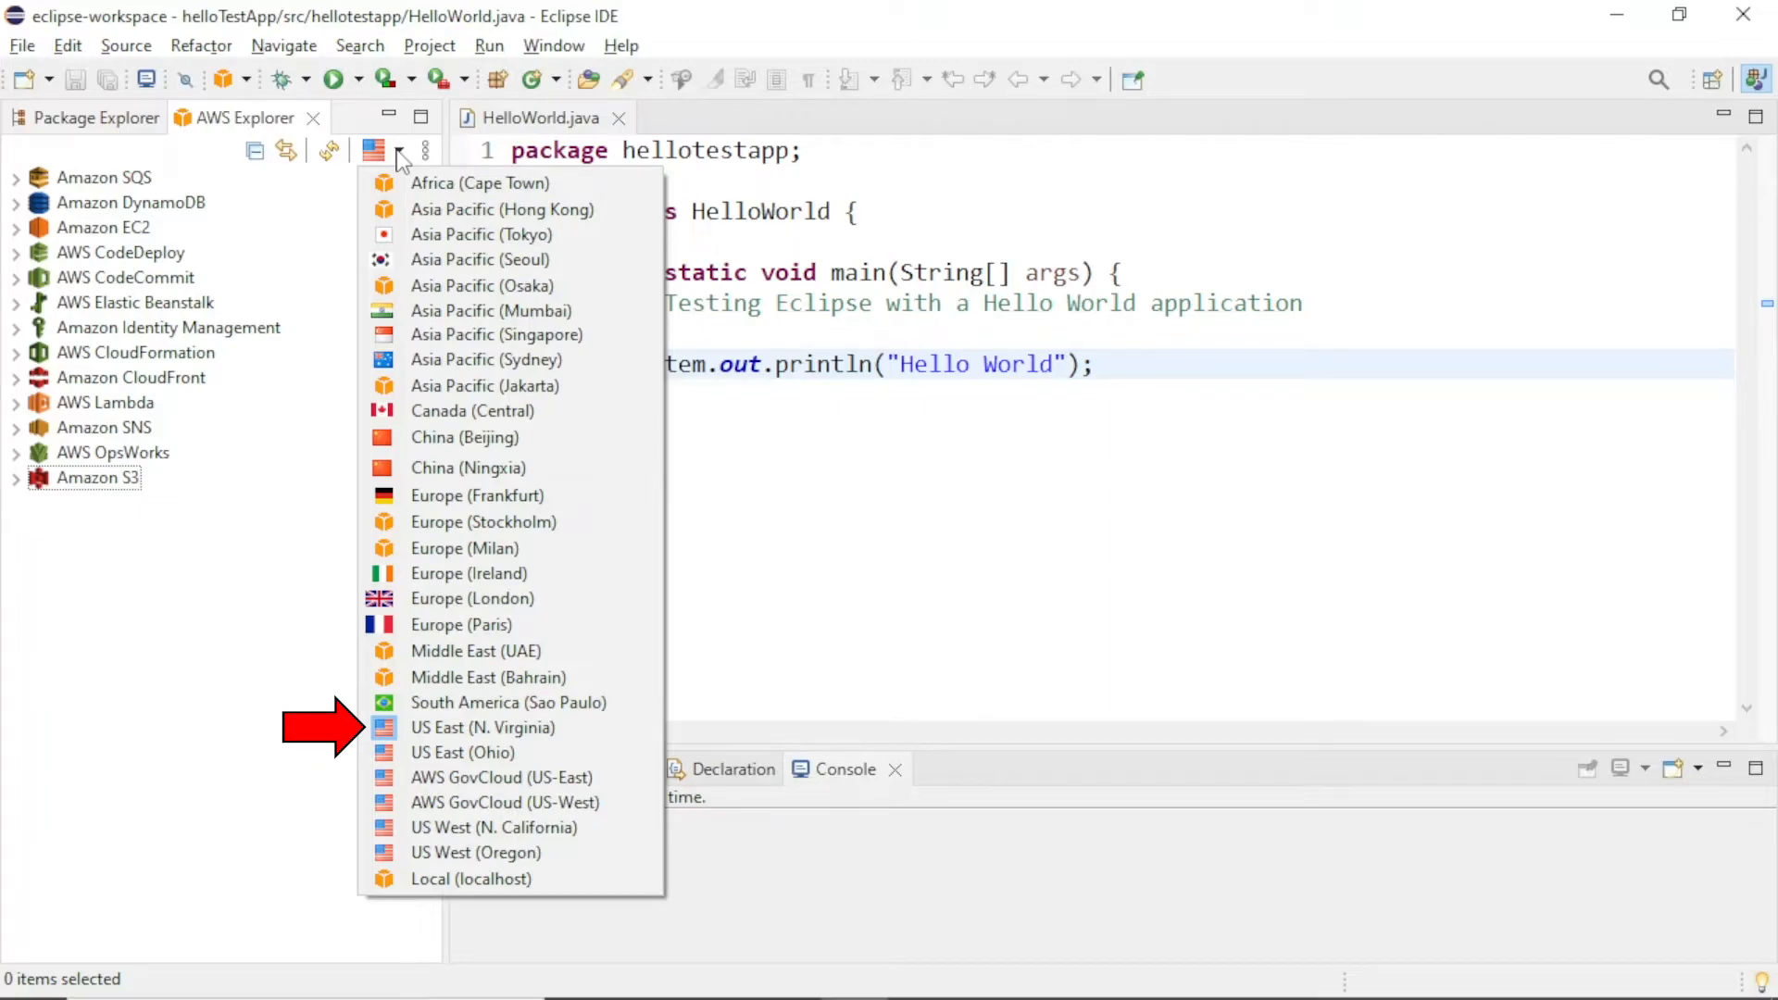
left_click(334, 219)
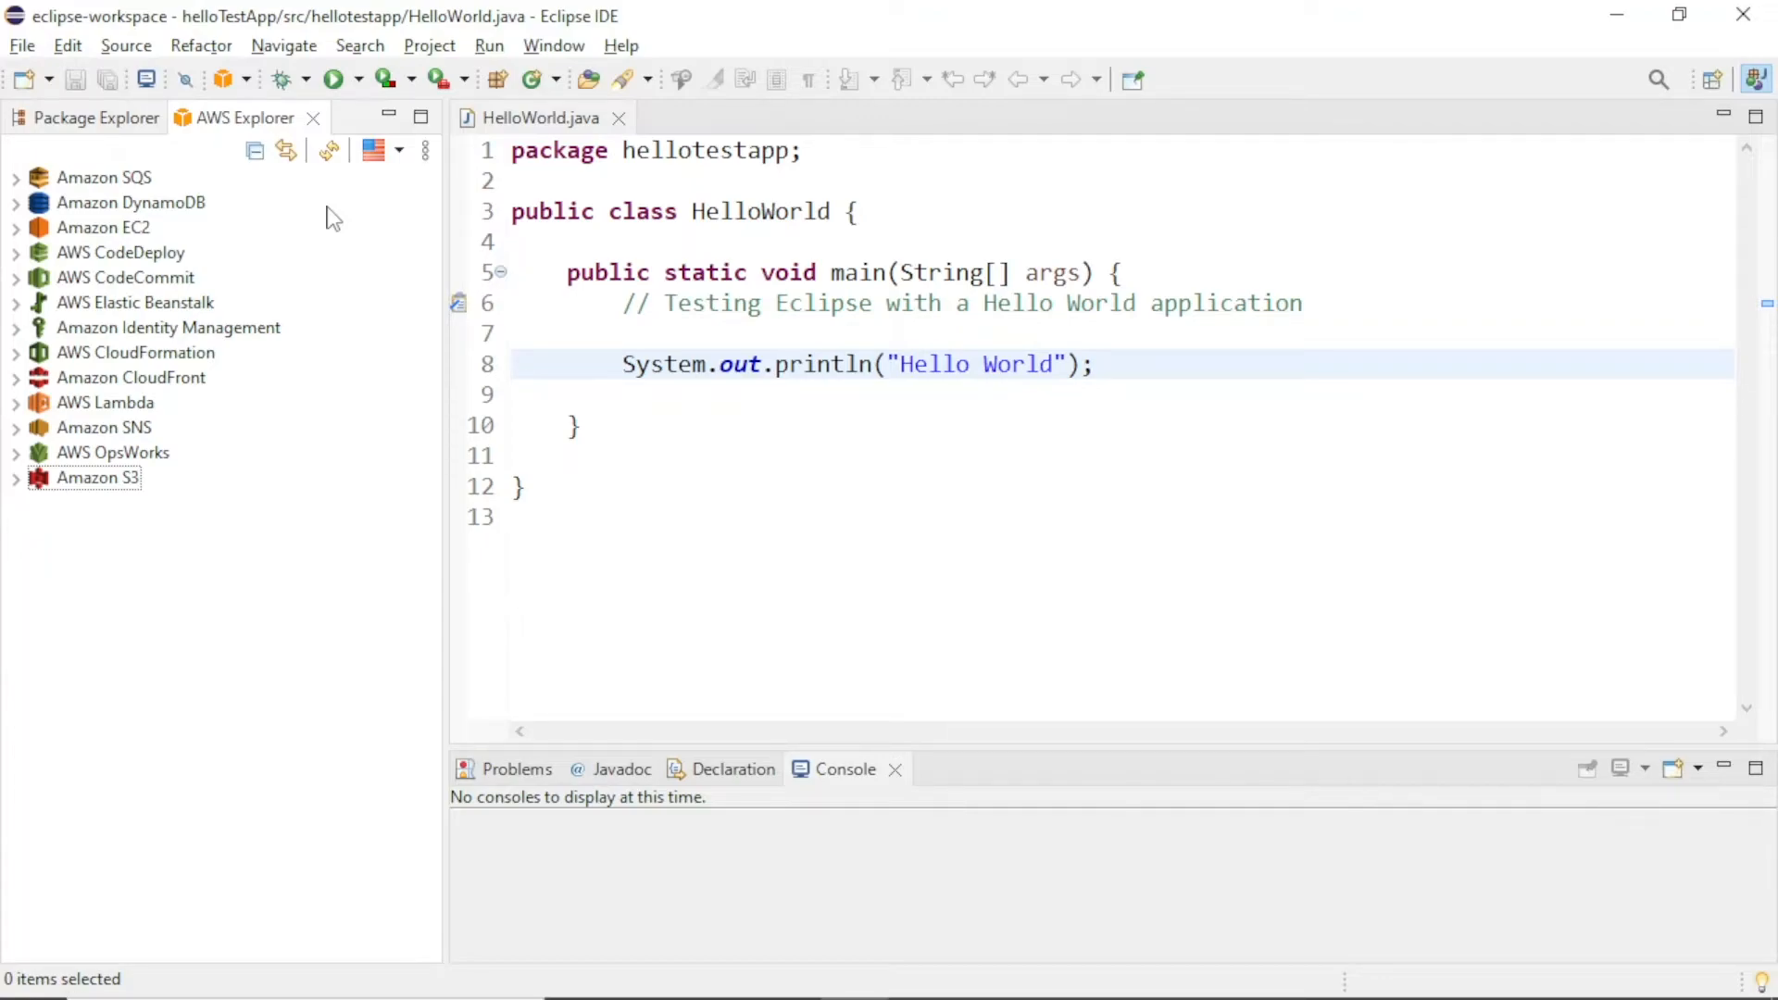
- Expand Amazon S3 in AWS Explorer and create a new bucket named demo.profquinn.morestuff
left_click(15, 478)
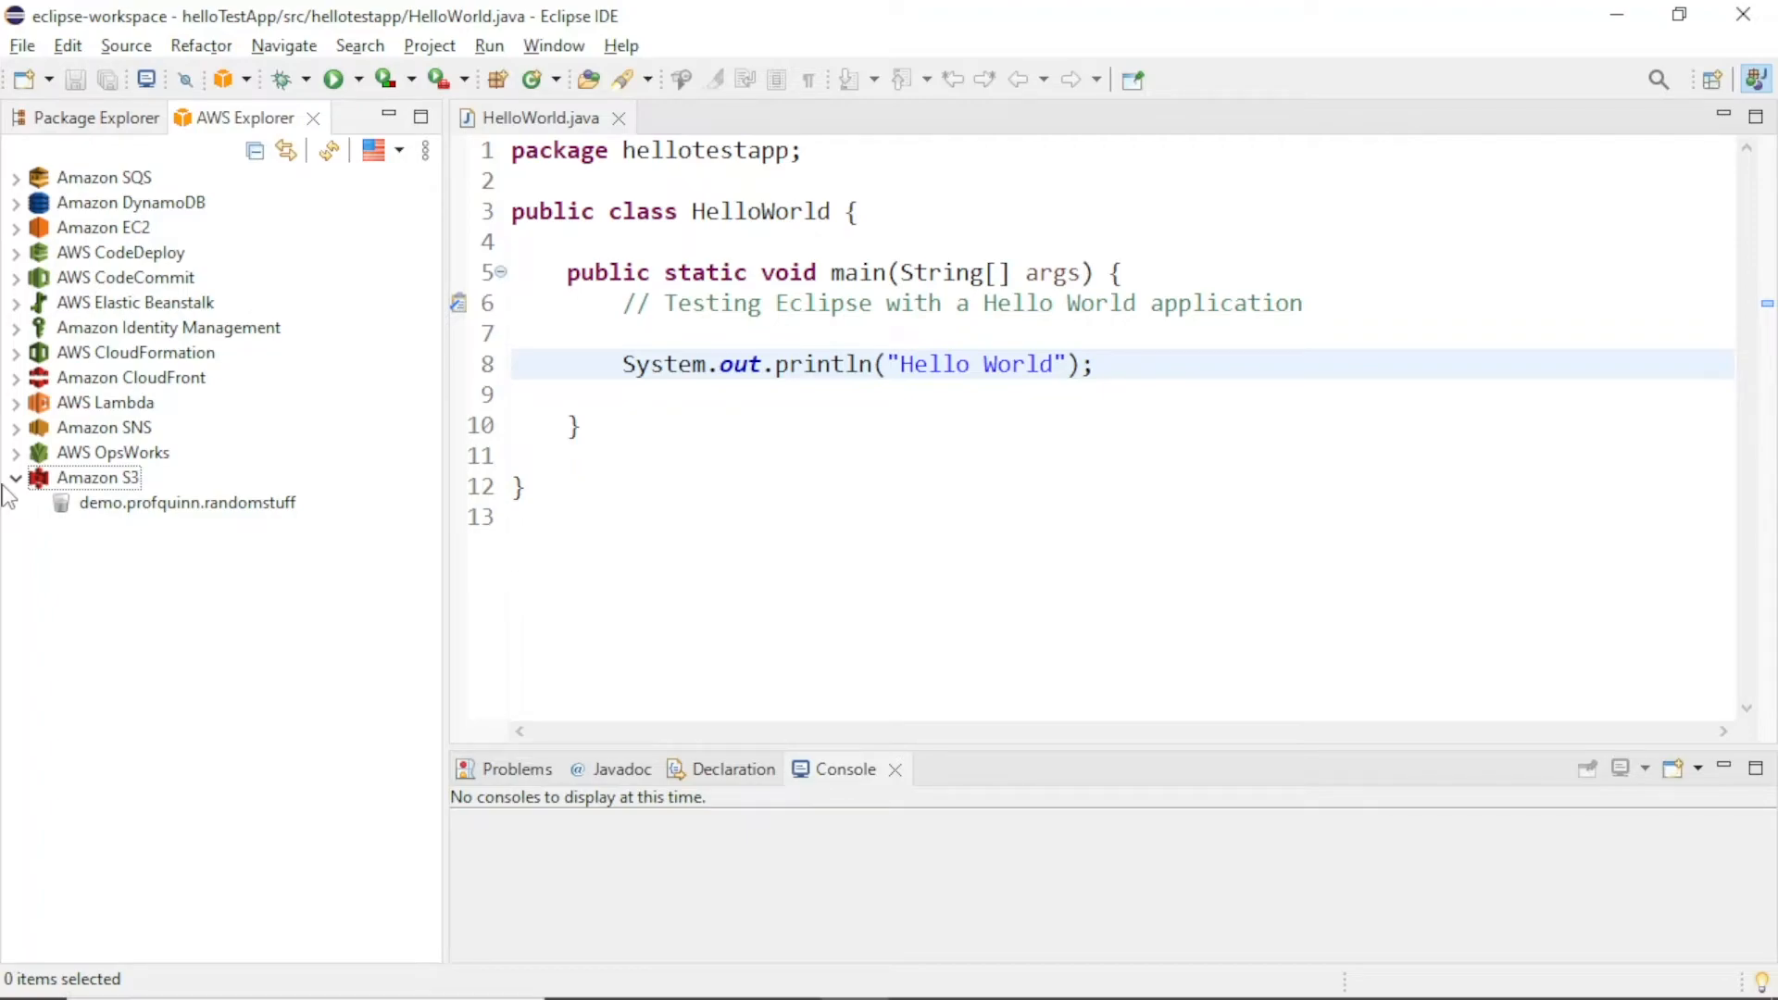
left_click(73, 478)
right_click(74, 477)
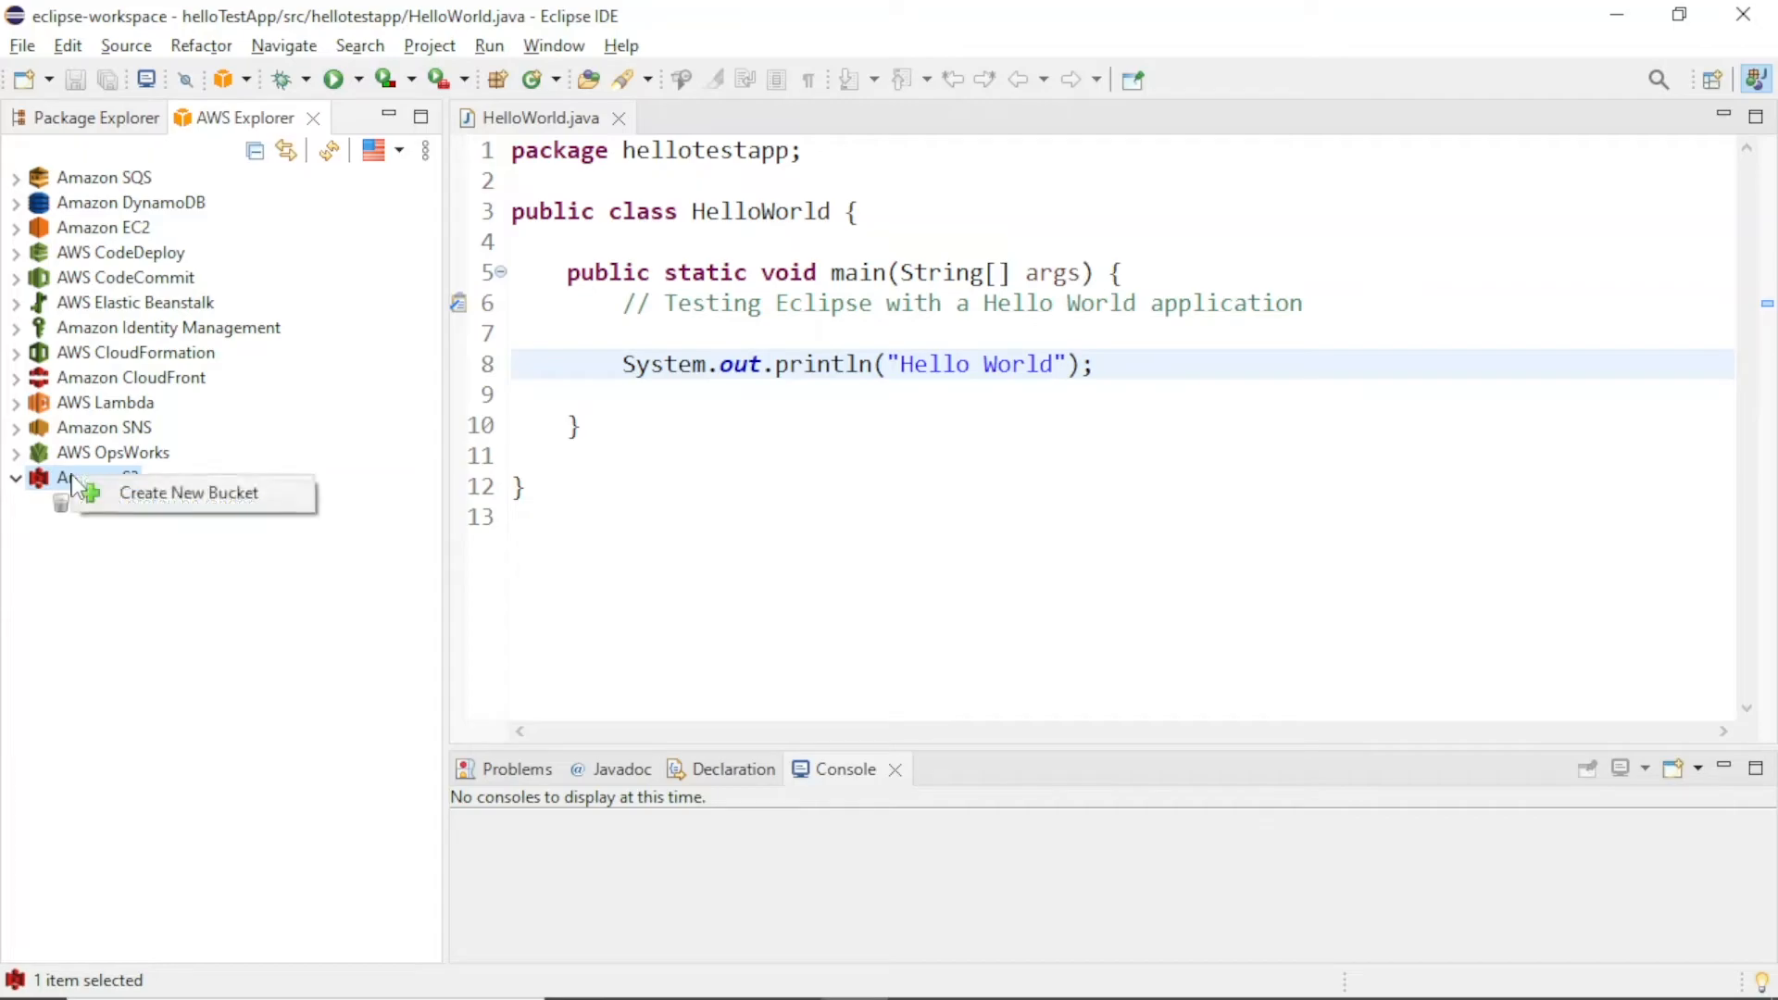
left_click(143, 498)
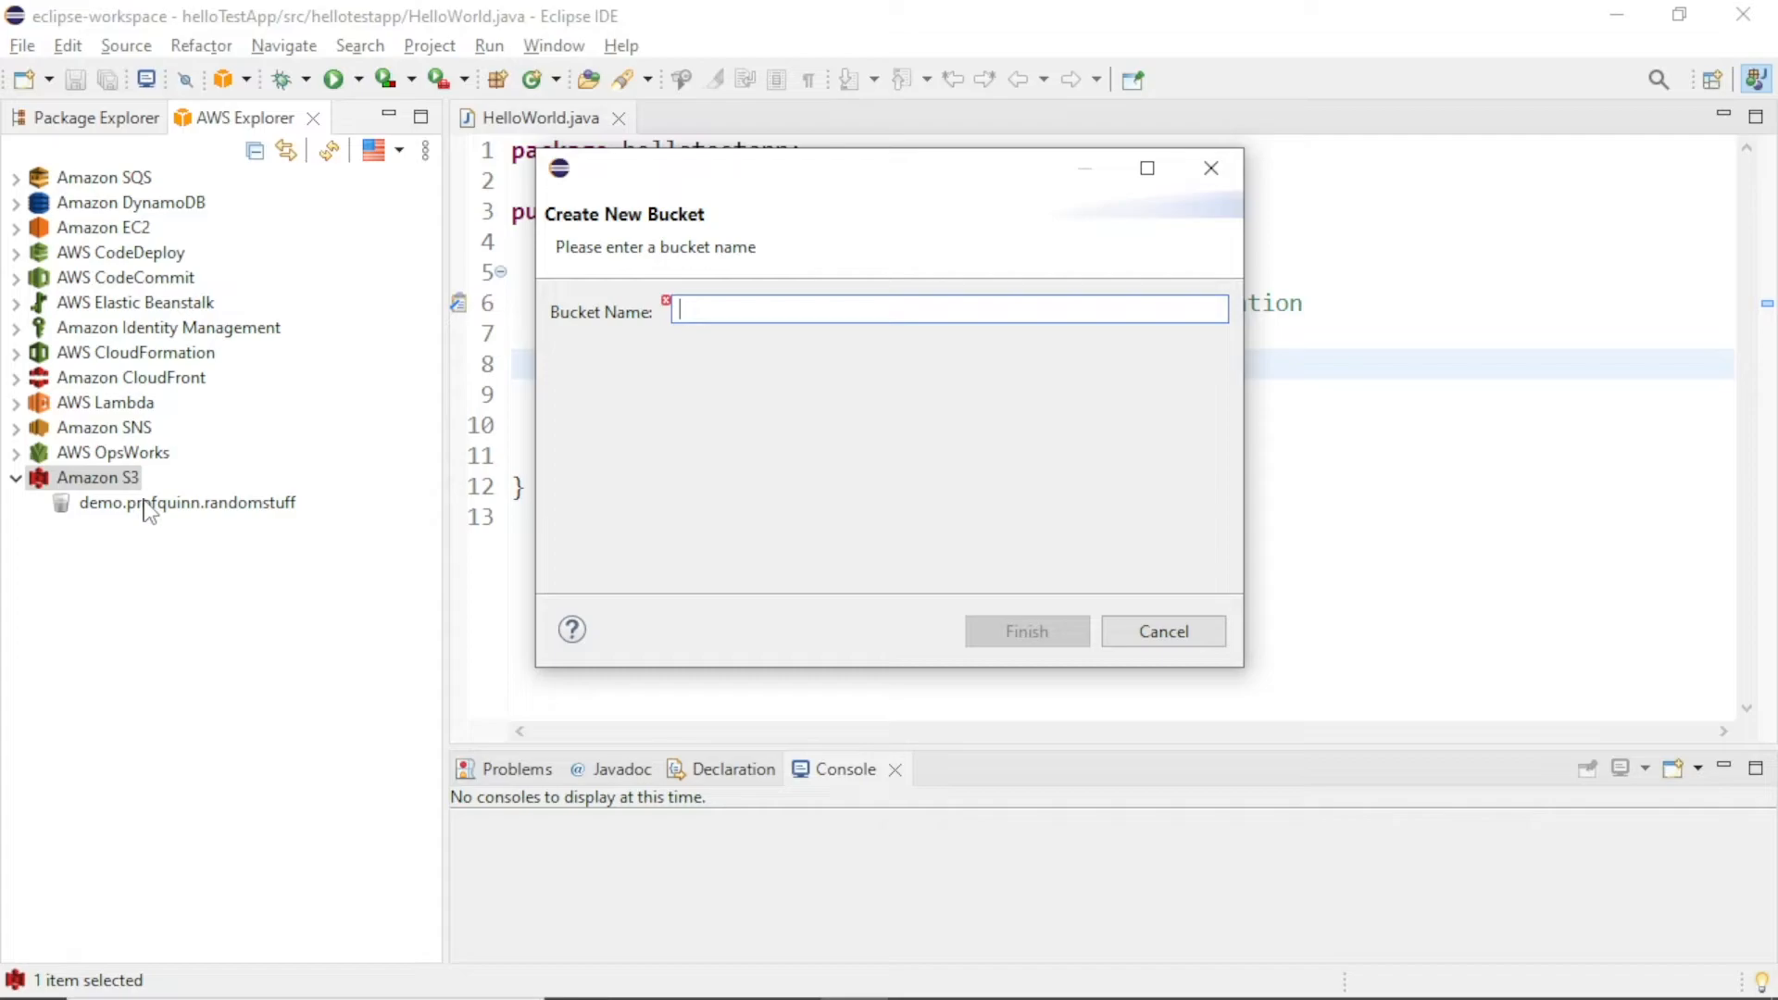
type("demo")
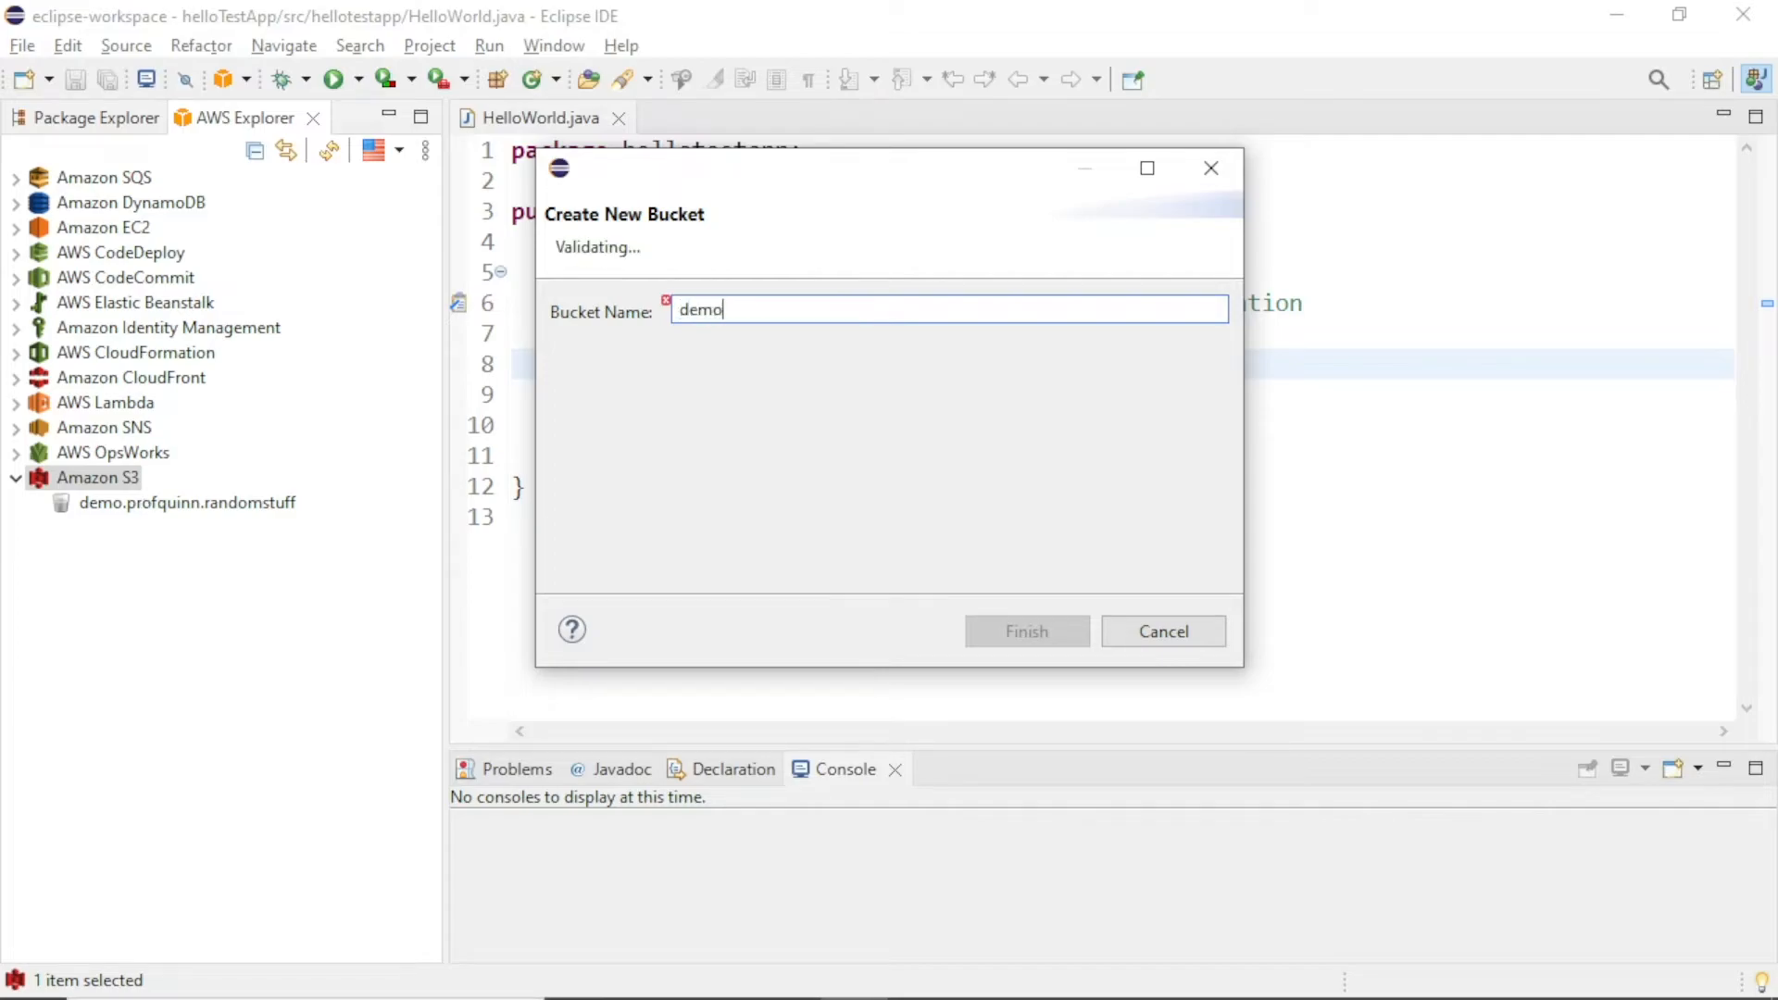
type(".profquinn")
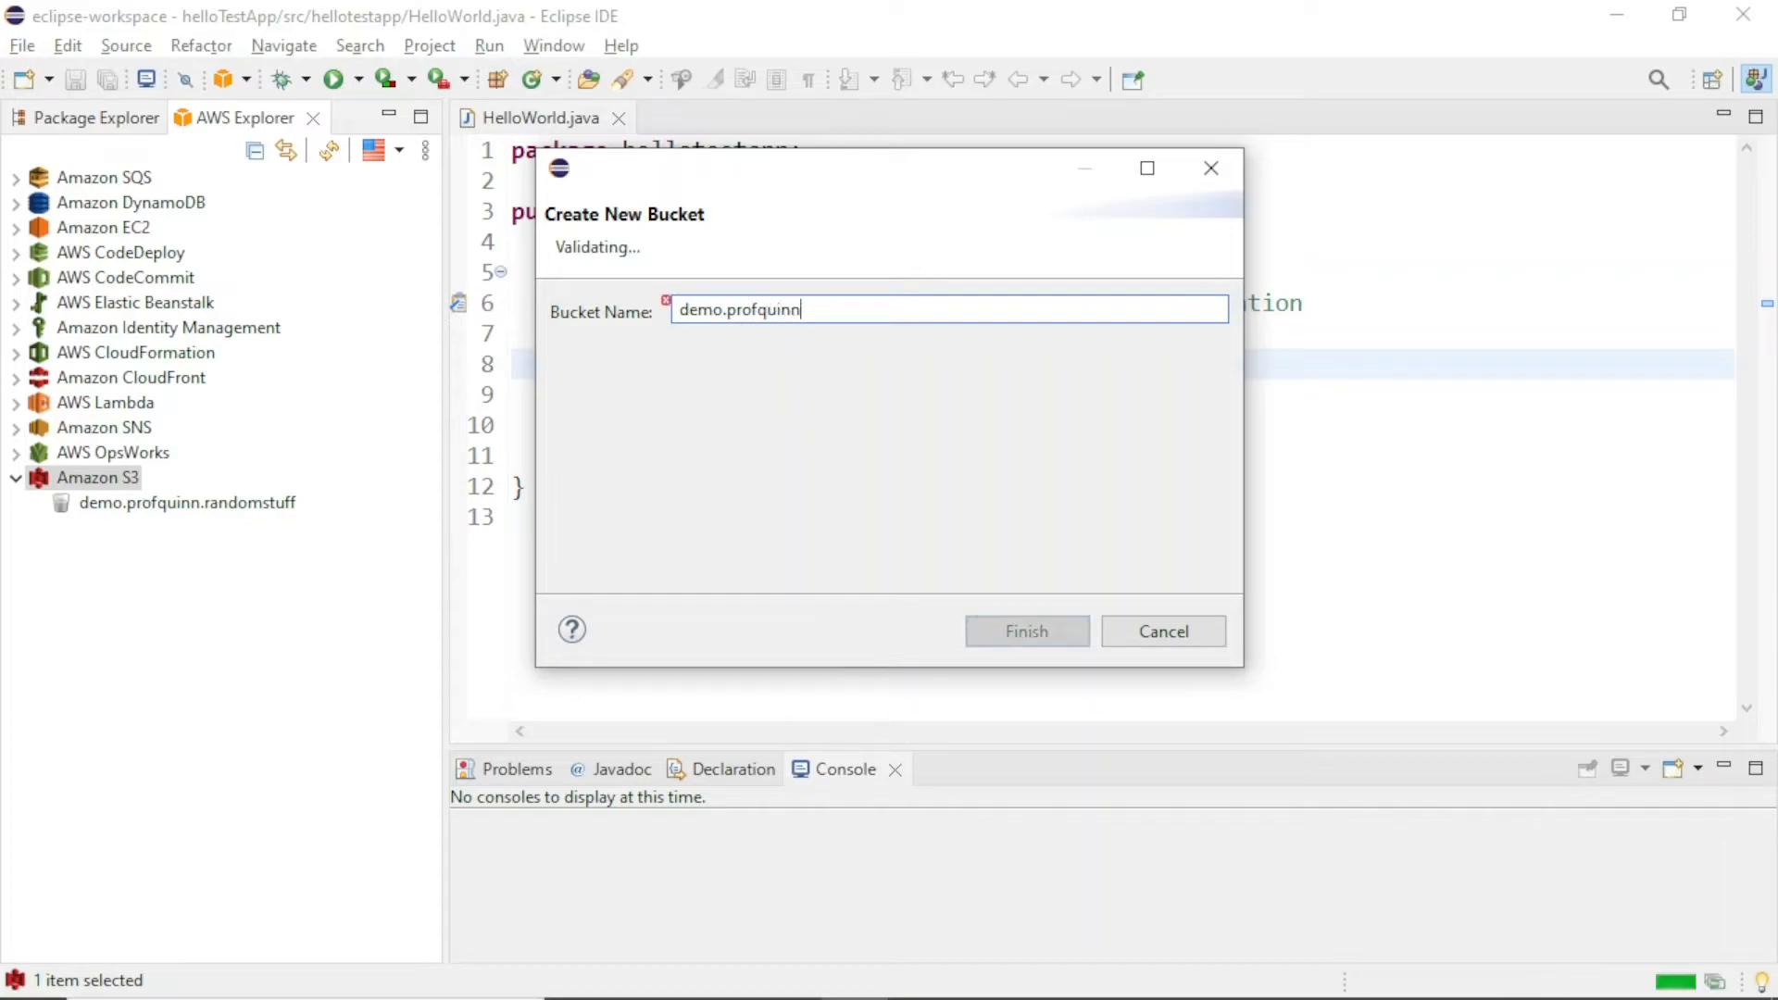
type(".m")
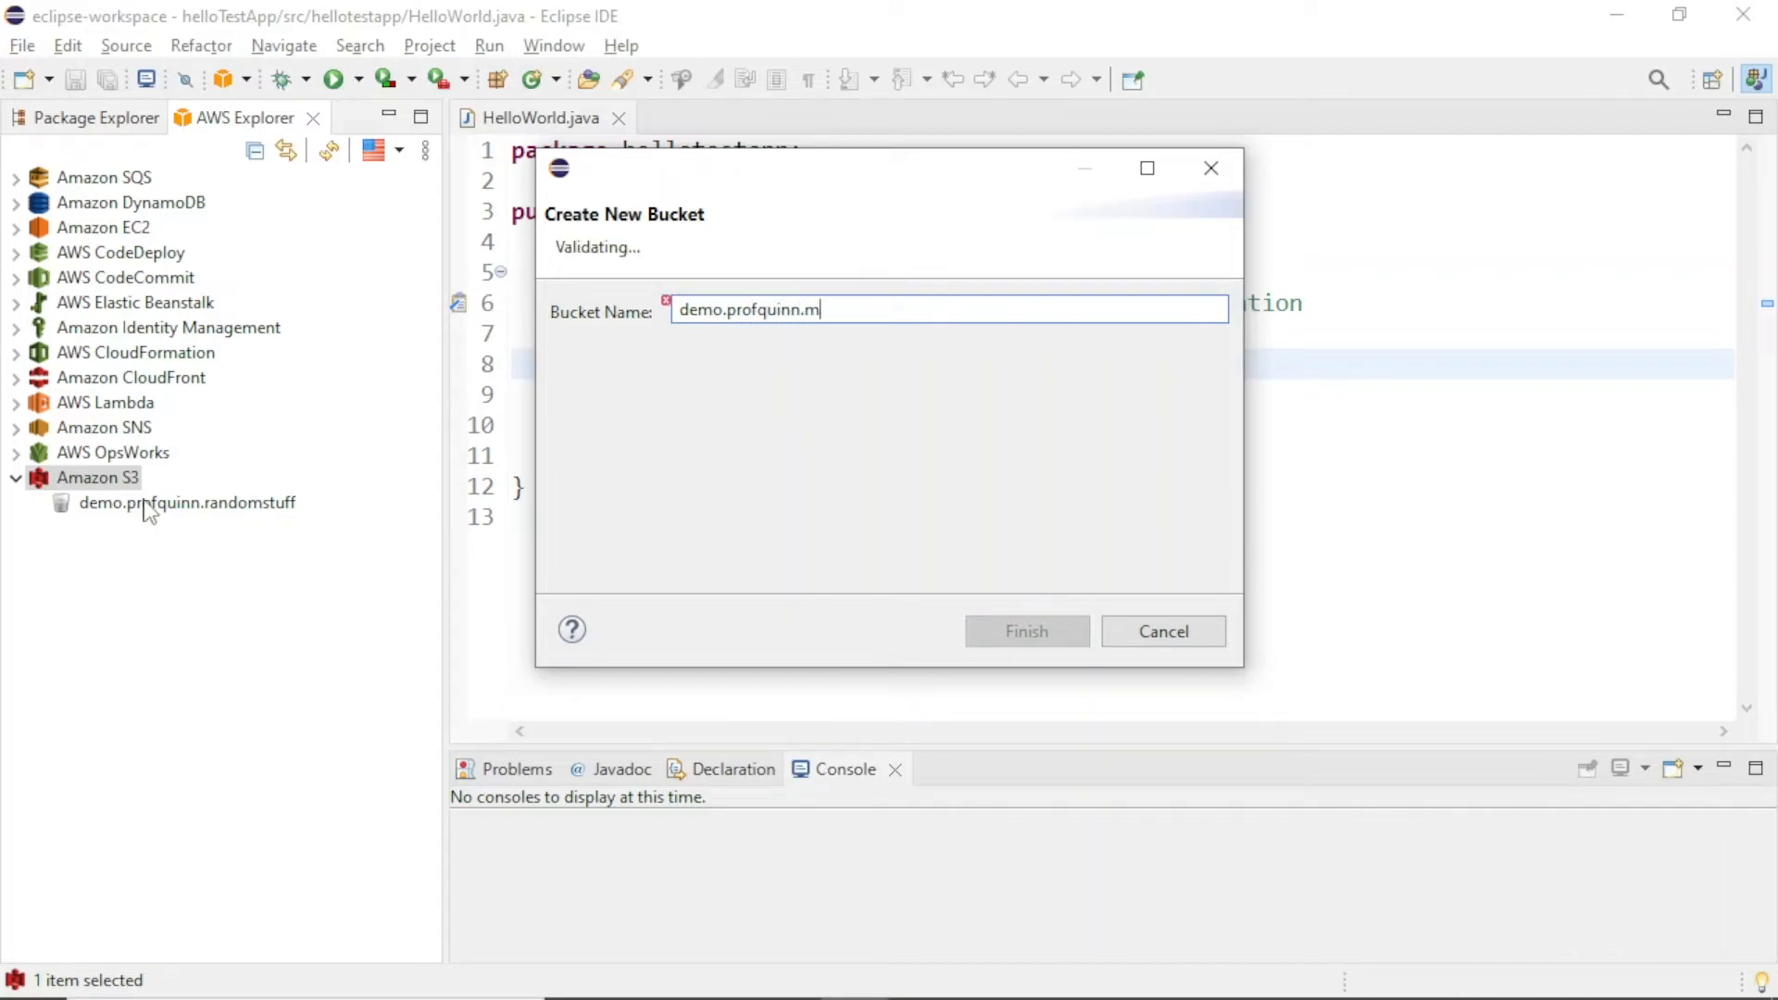
type("orestuff")
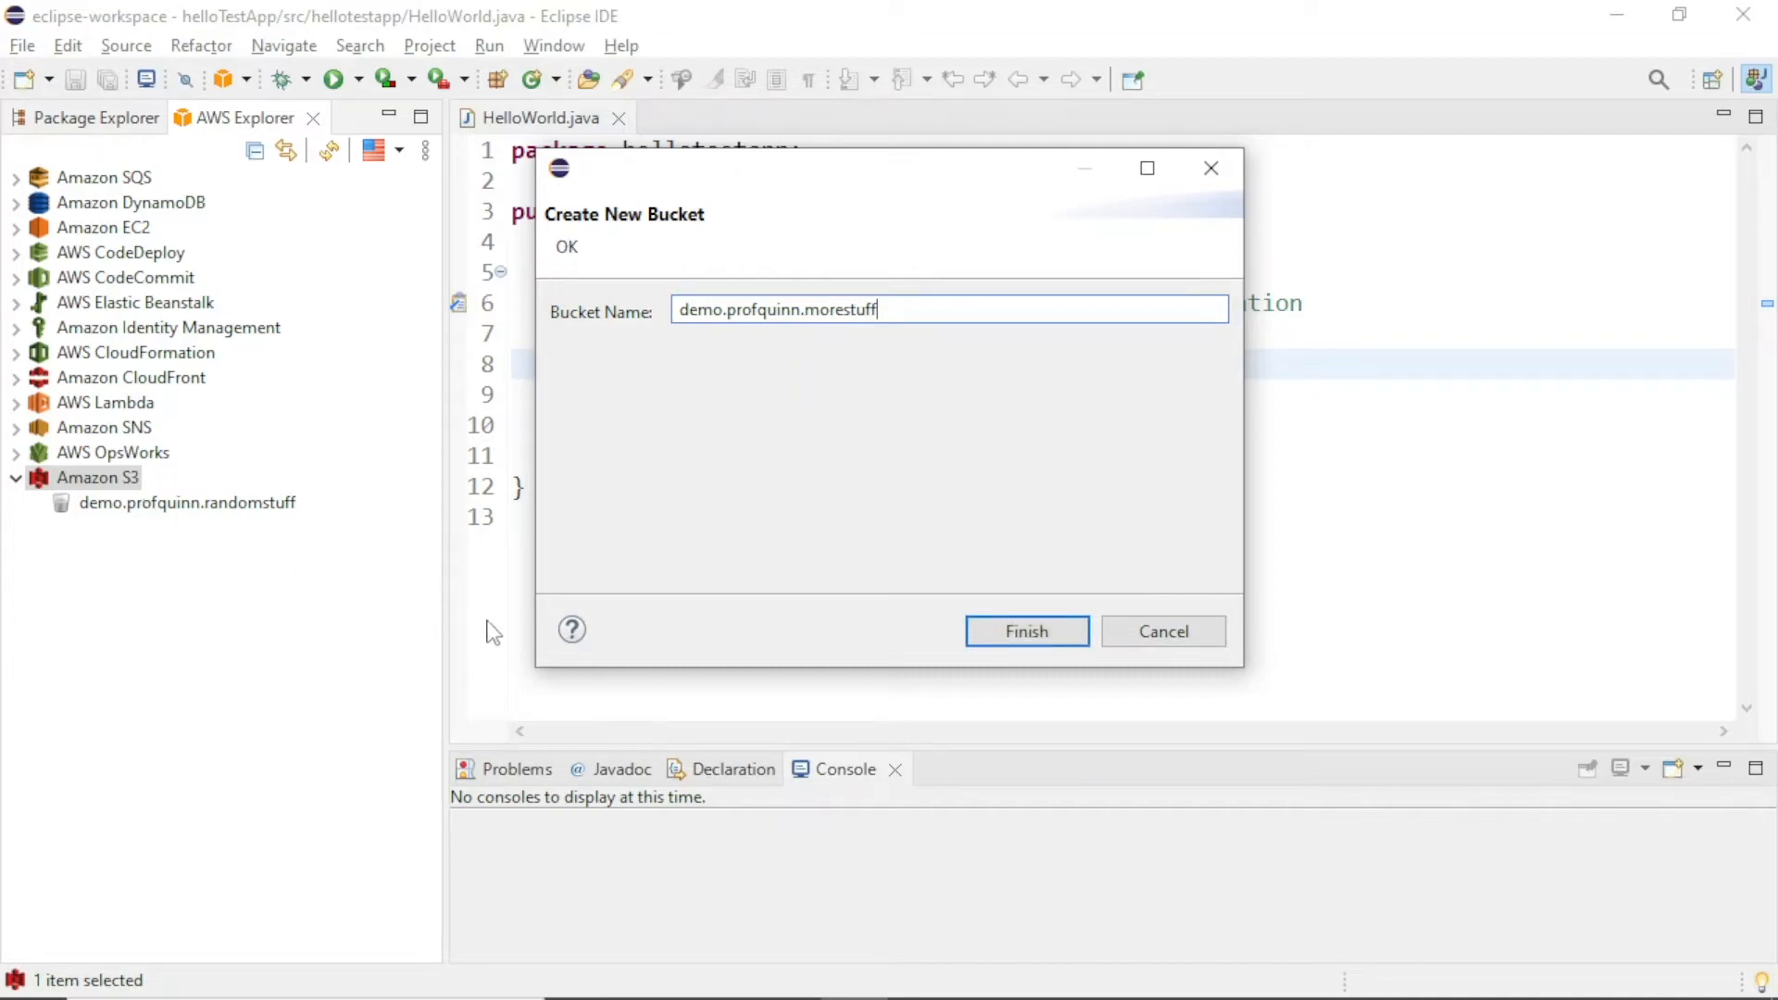
left_click(1004, 639)
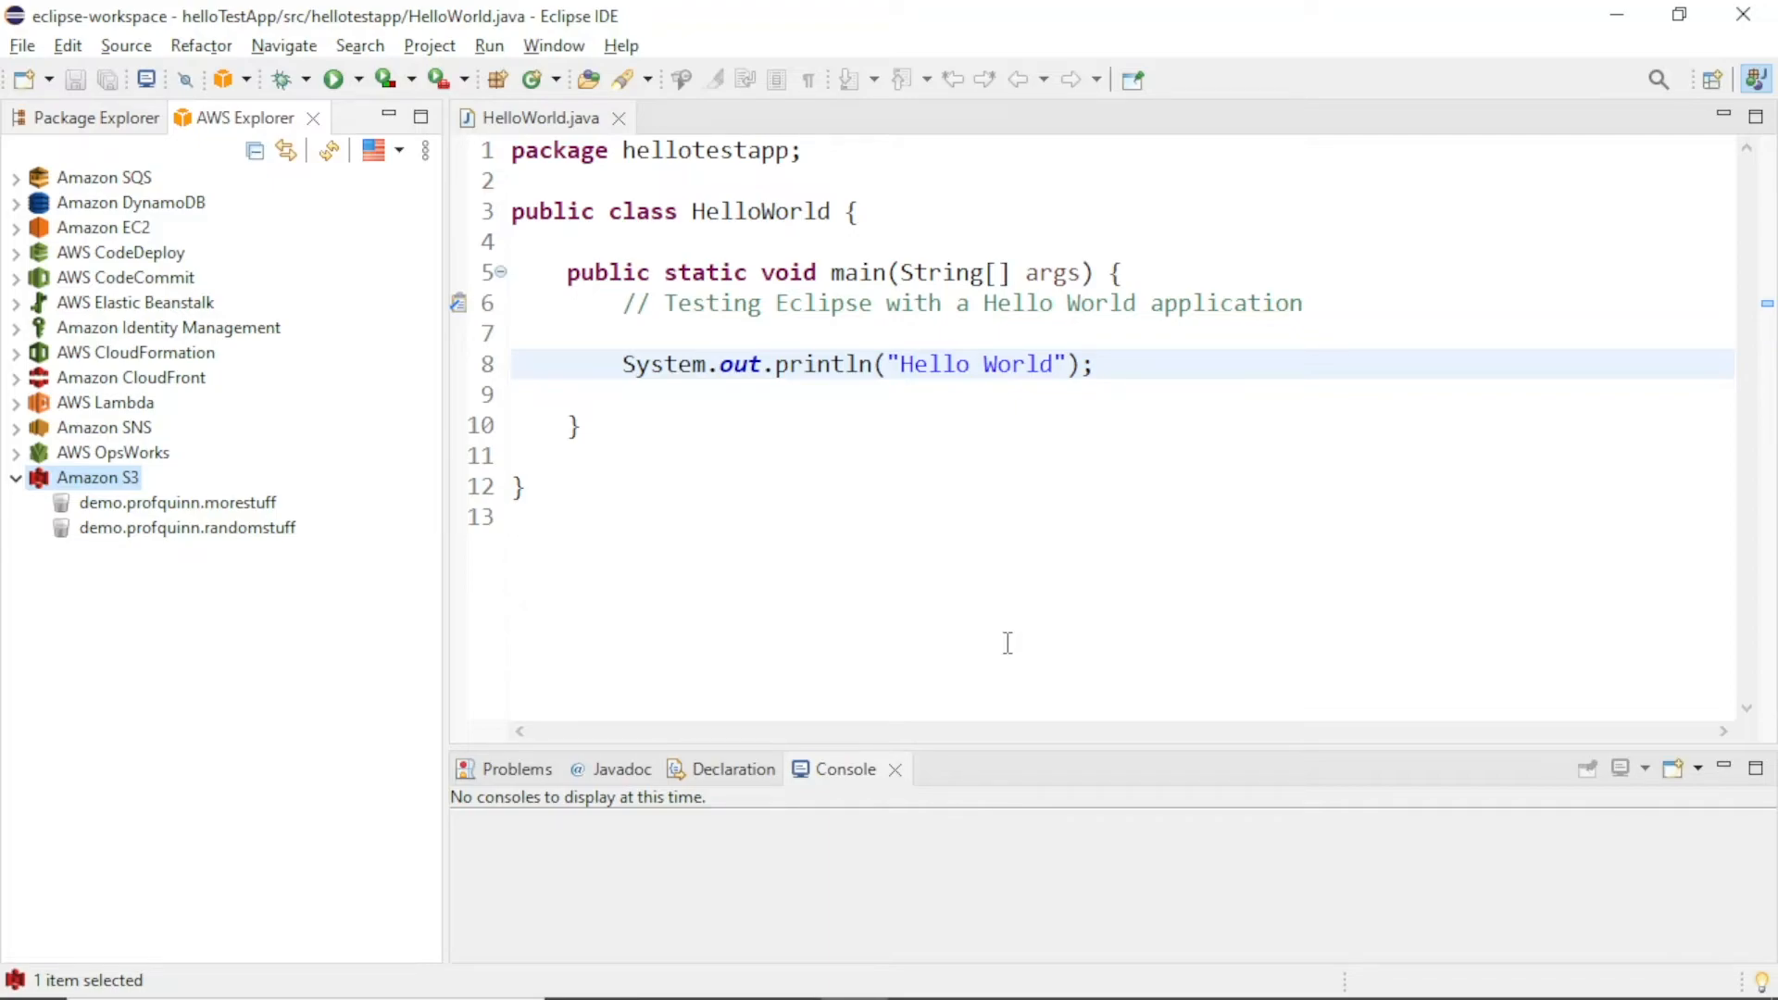
- Switch to the S3 console in Chrome, return to the buckets overview and refresh it to check for the new bucket
key("alt+Tab")
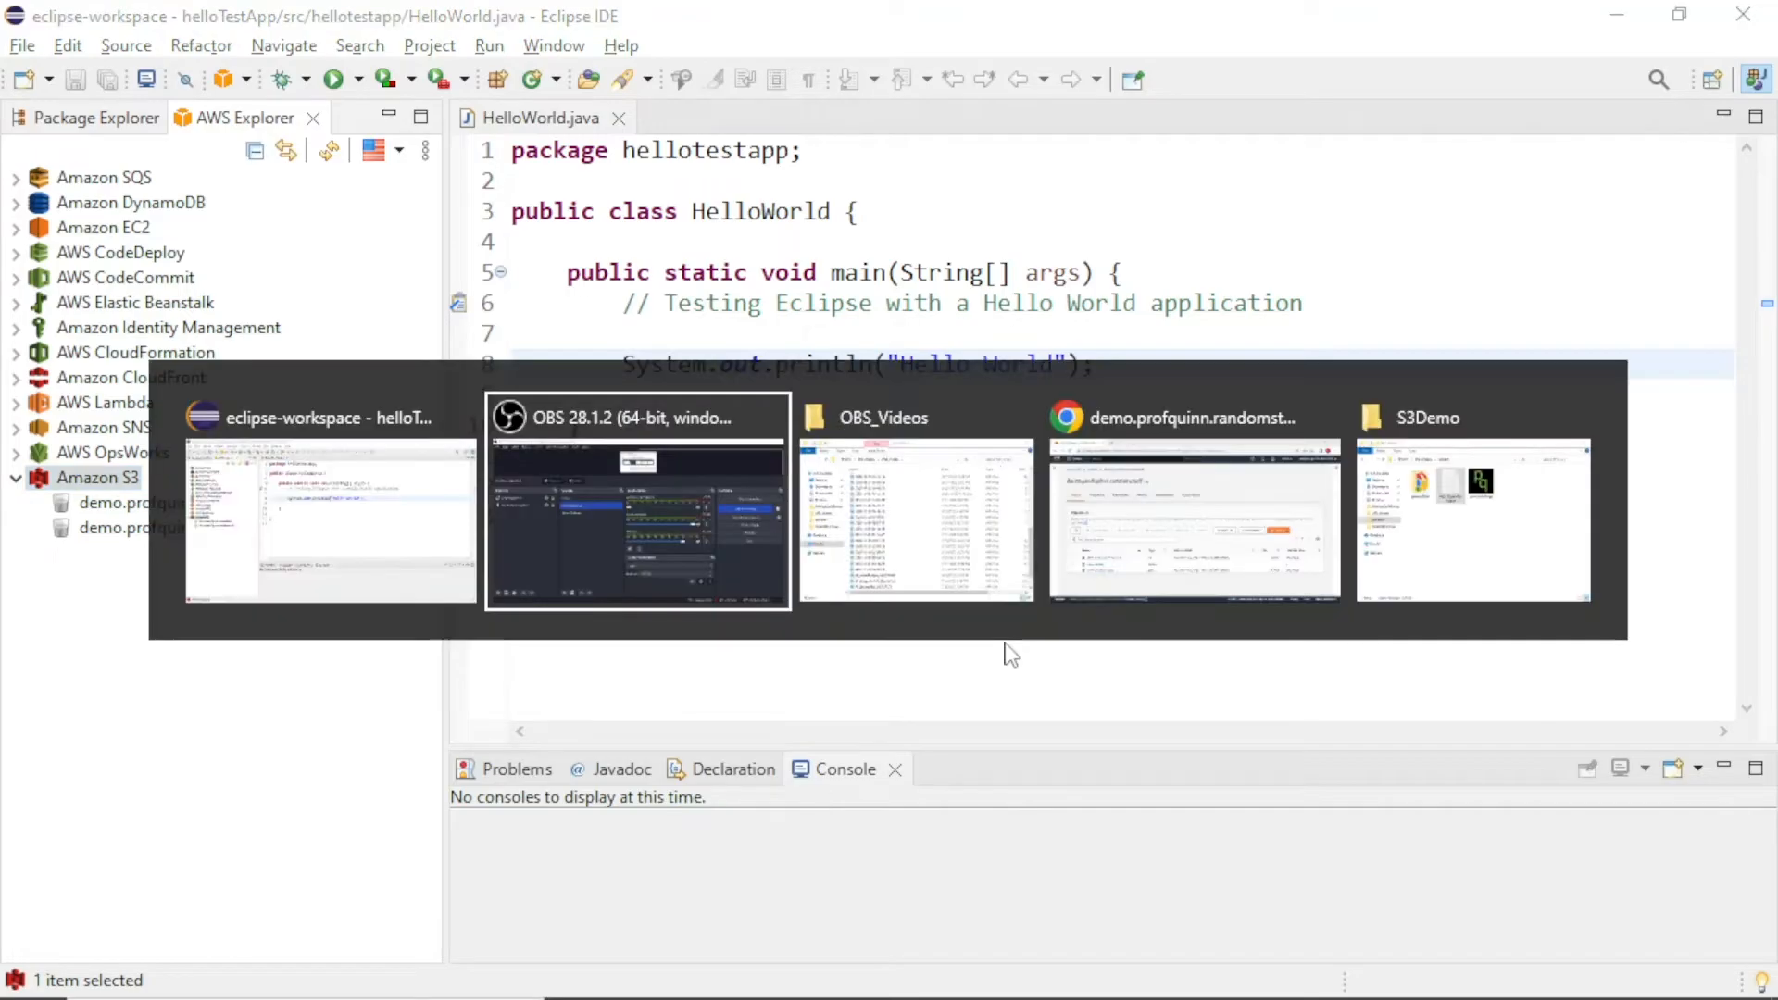
key("alt+Tab")
key("alt+Tab")
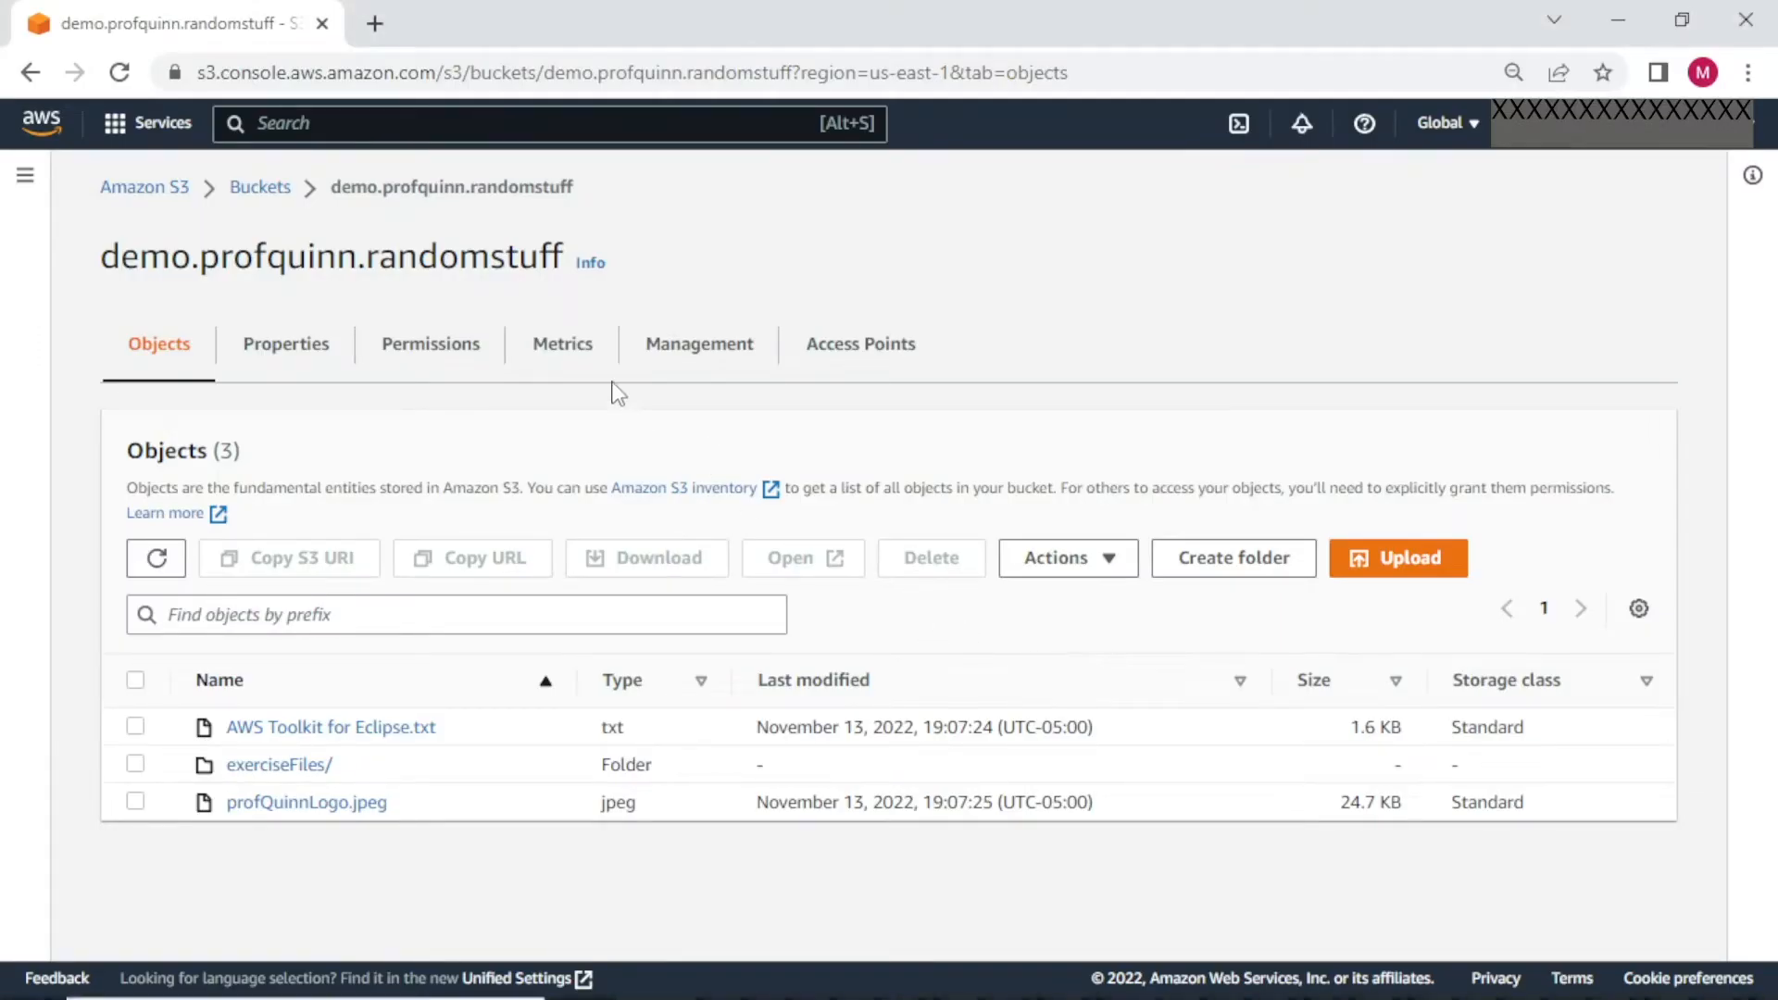
left_click(264, 191)
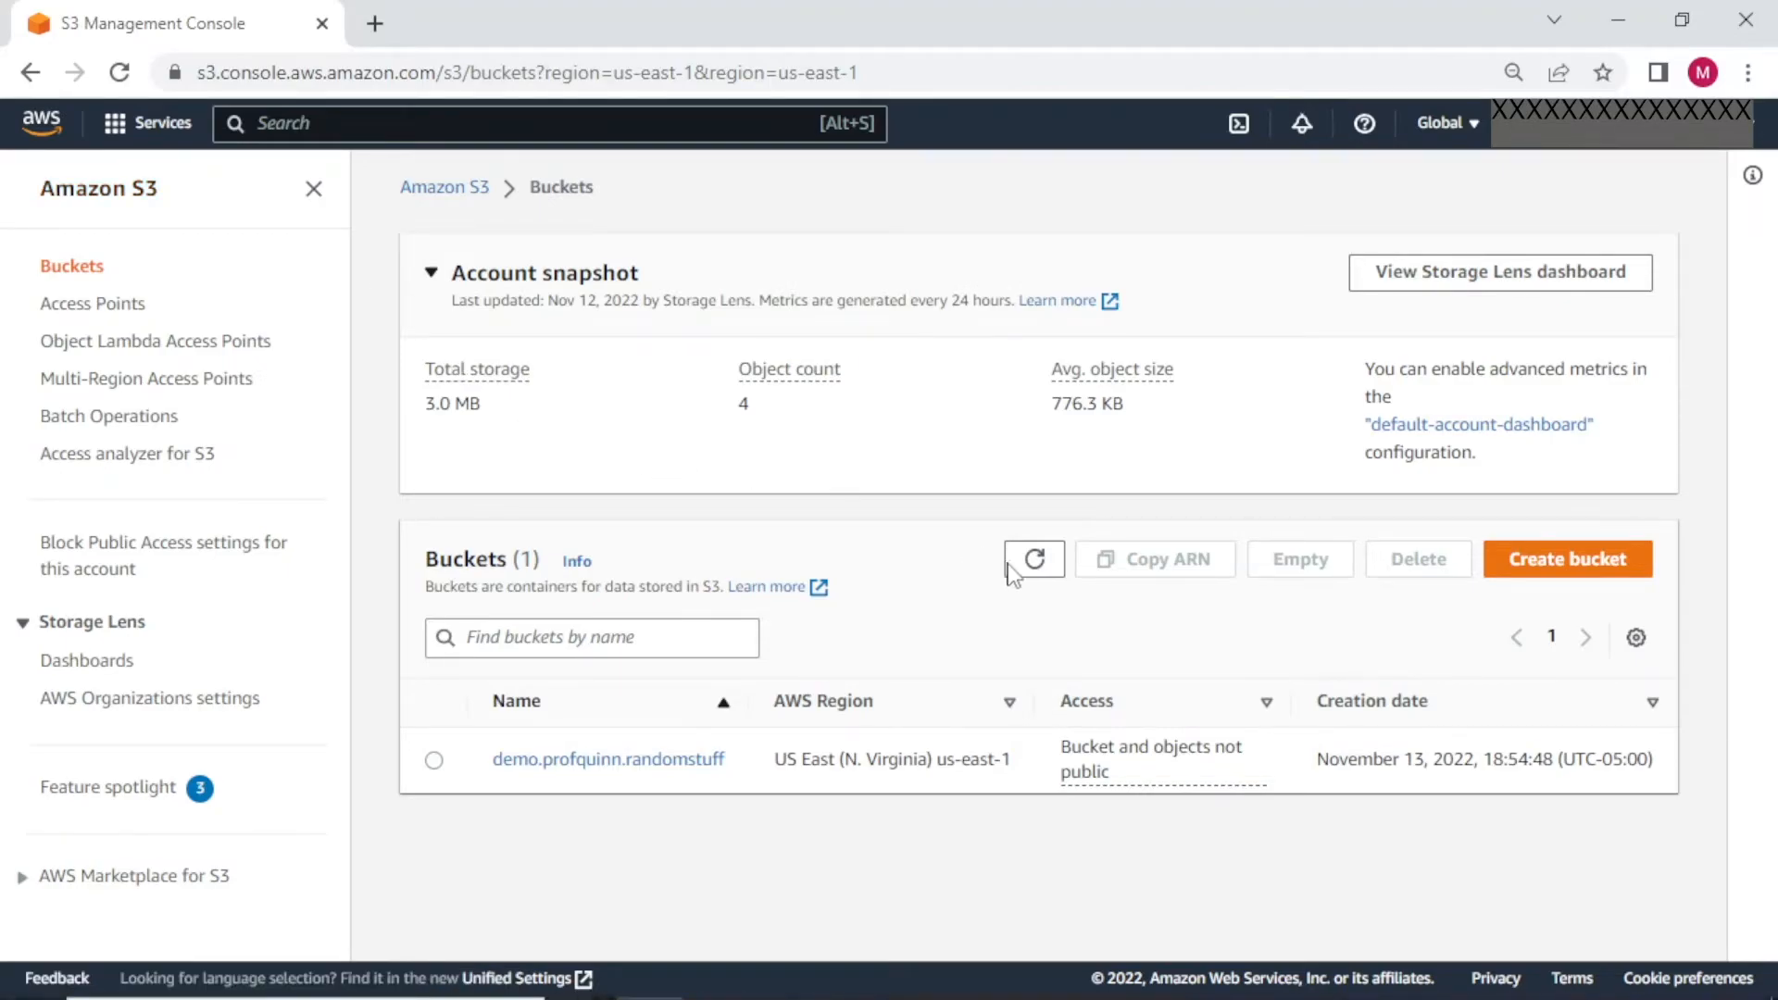
left_click(1035, 561)
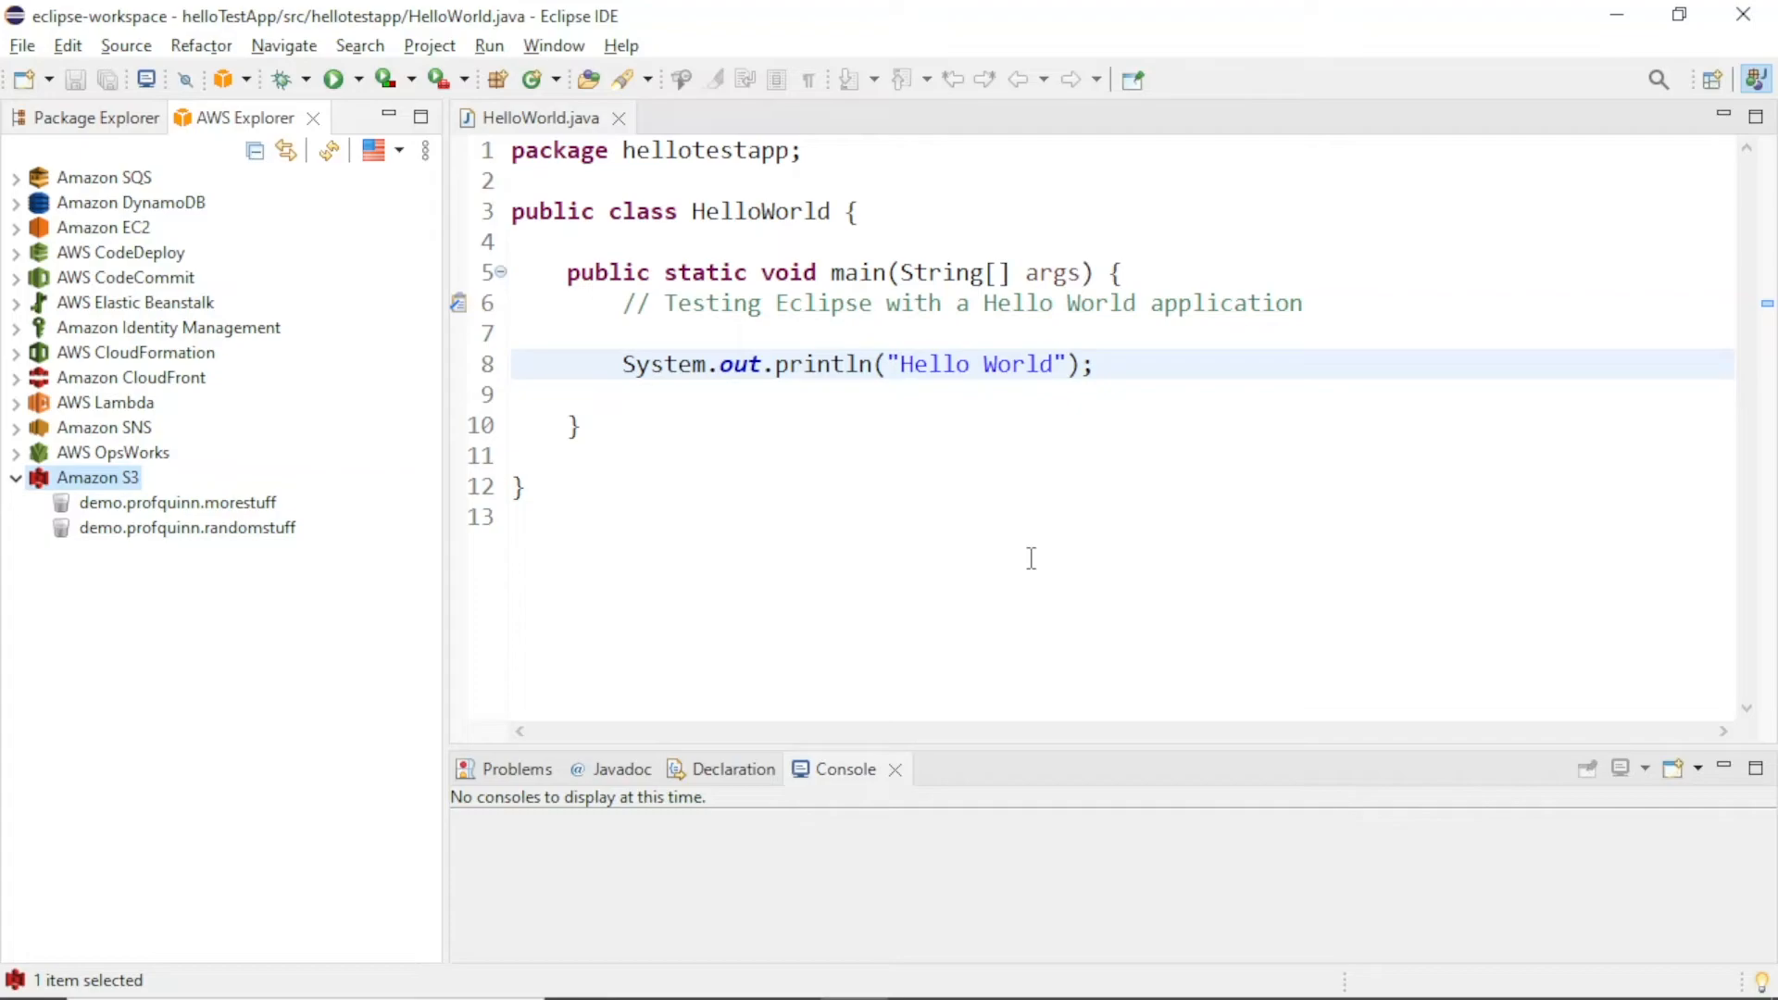
- Delete the demo.profquinn.morestuff bucket from Eclipse's AWS Explorer and confirm the deletion
right_click(135, 509)
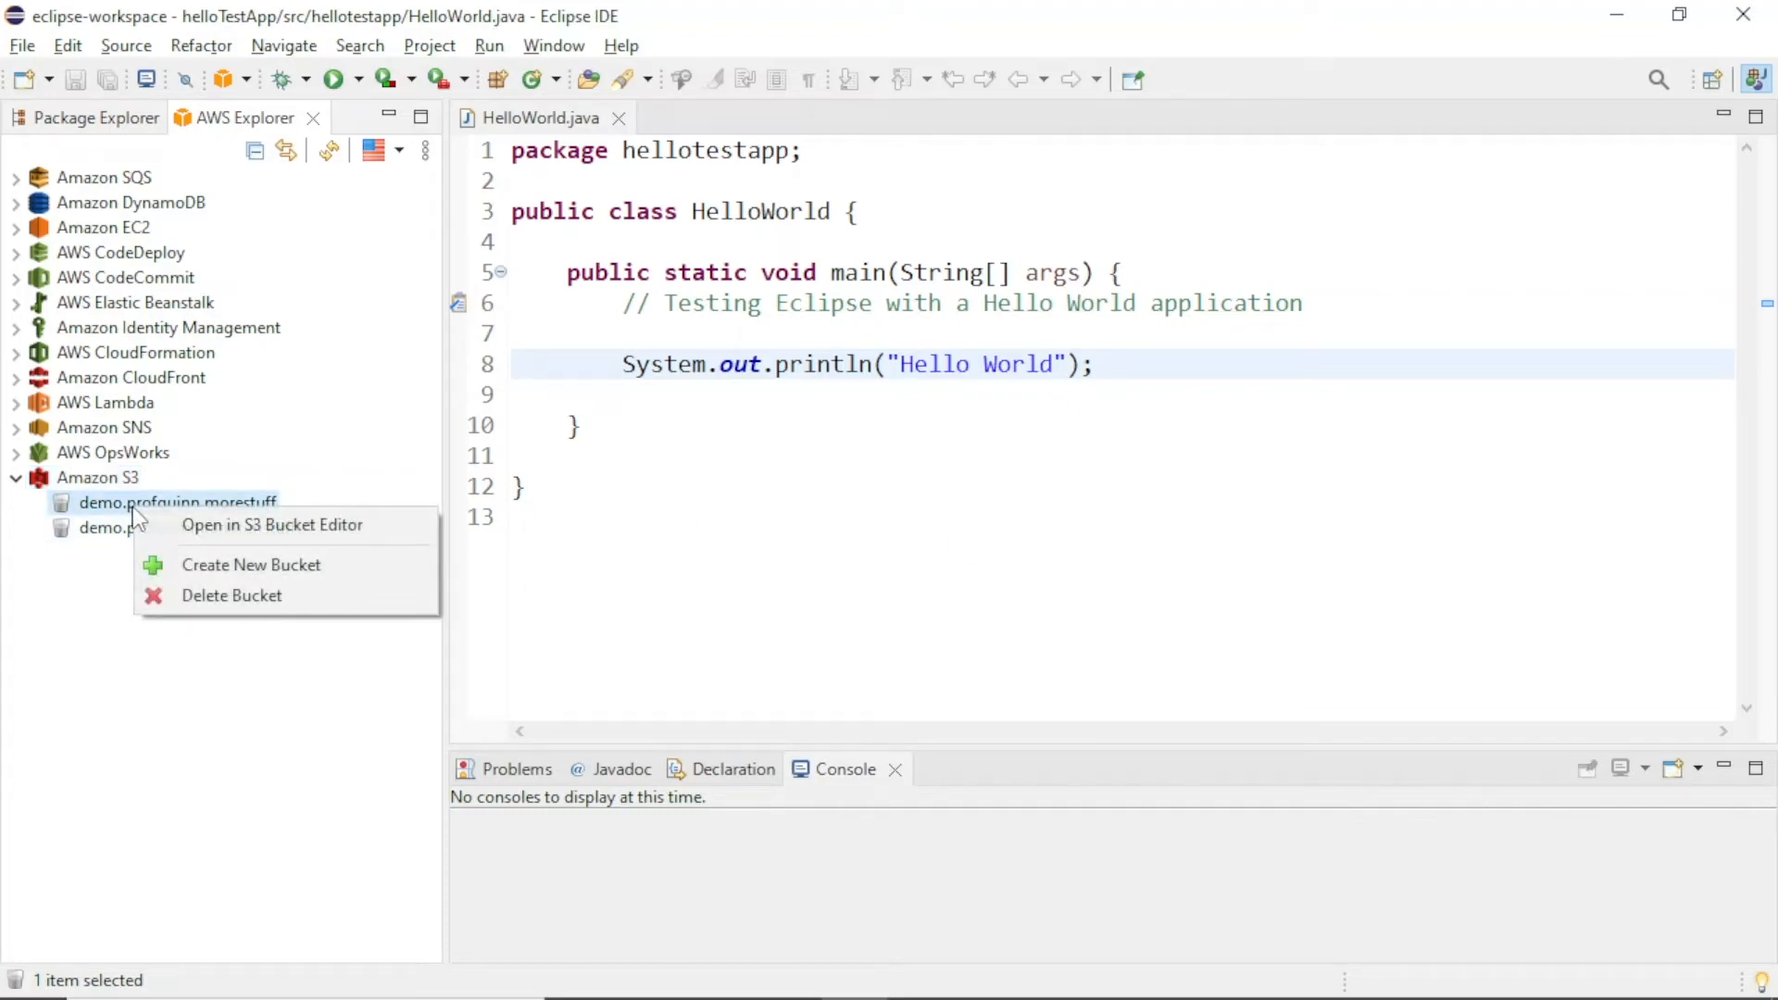
left_click(214, 602)
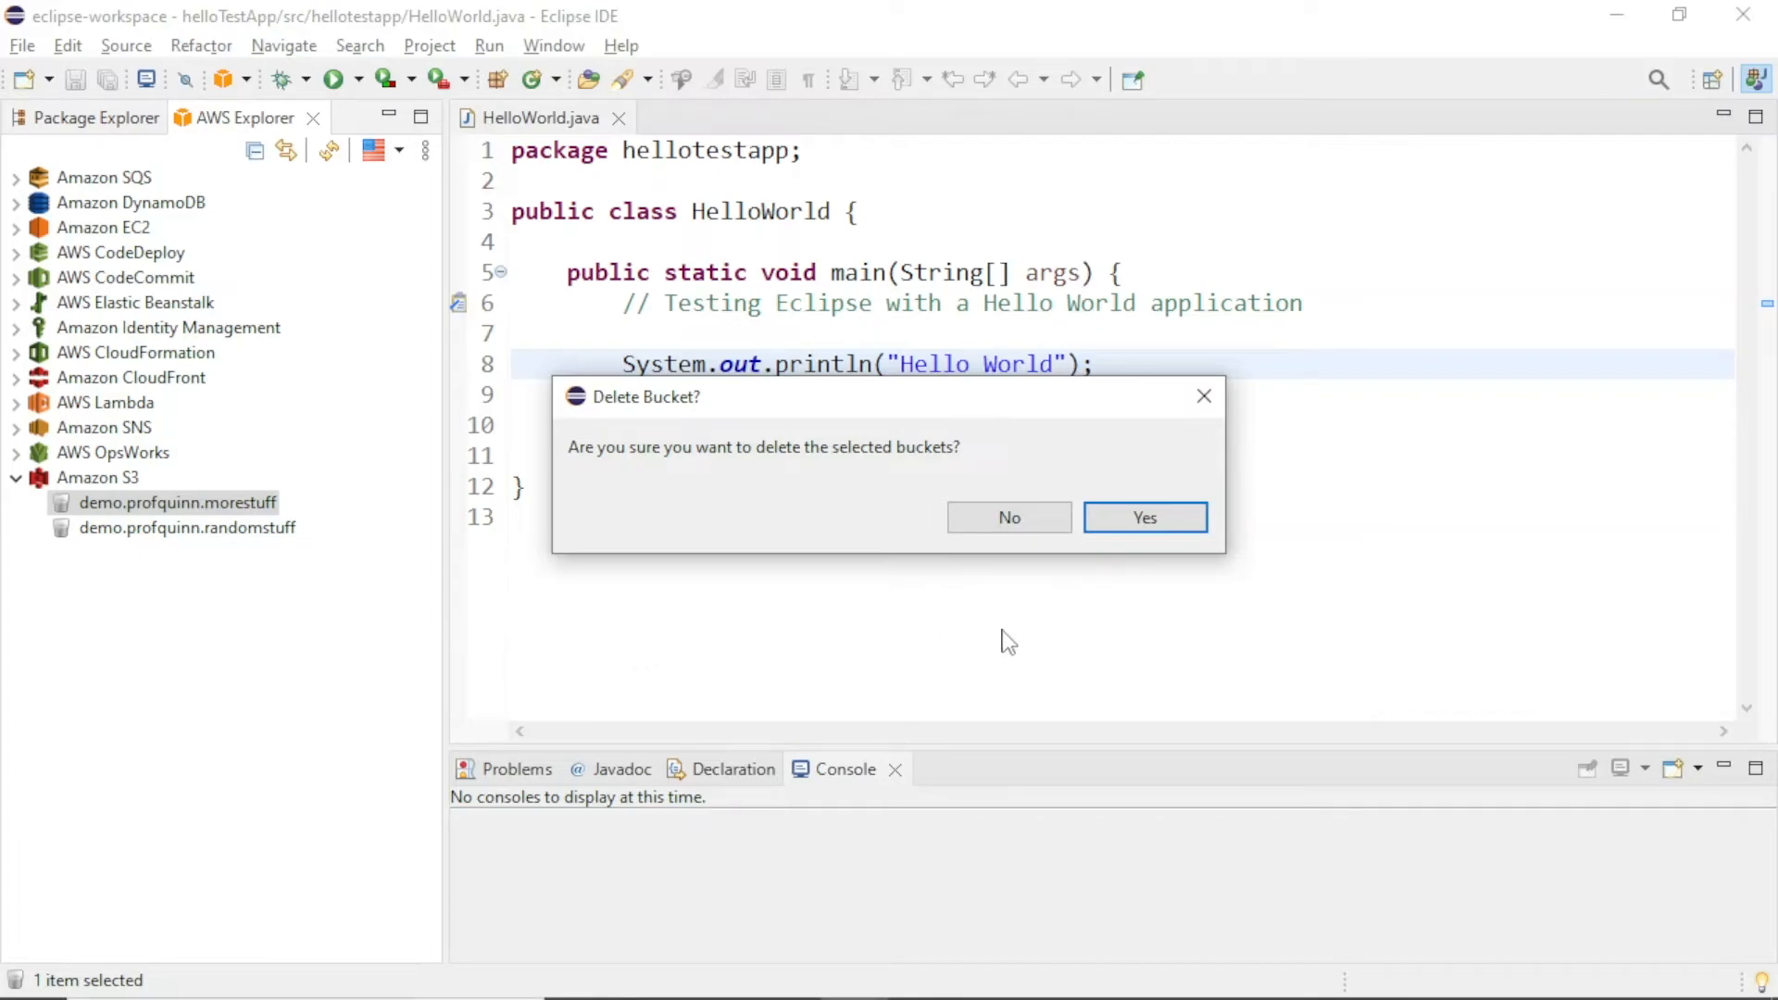
left_click(1201, 525)
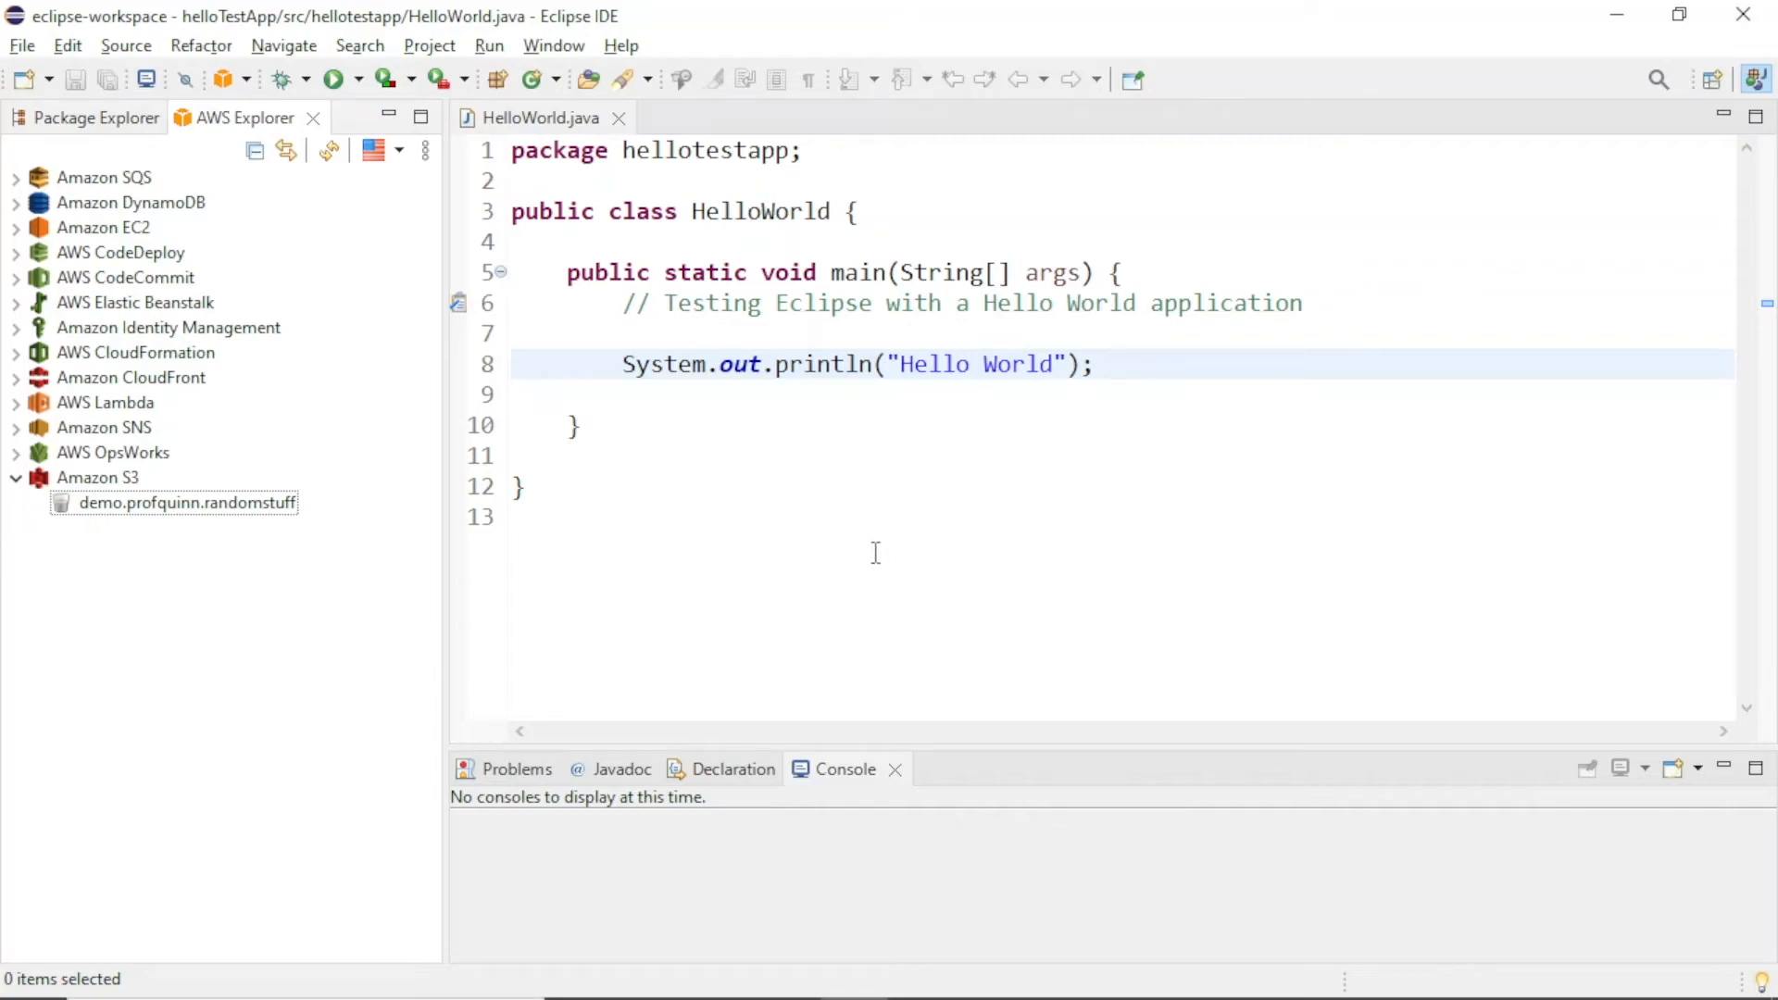
- Open the demo.profquinn.randomstuff bucket in the S3 Bucket Editor and delete externalReference__Starter.html from its exerciseFiles folder
double_click(248, 502)
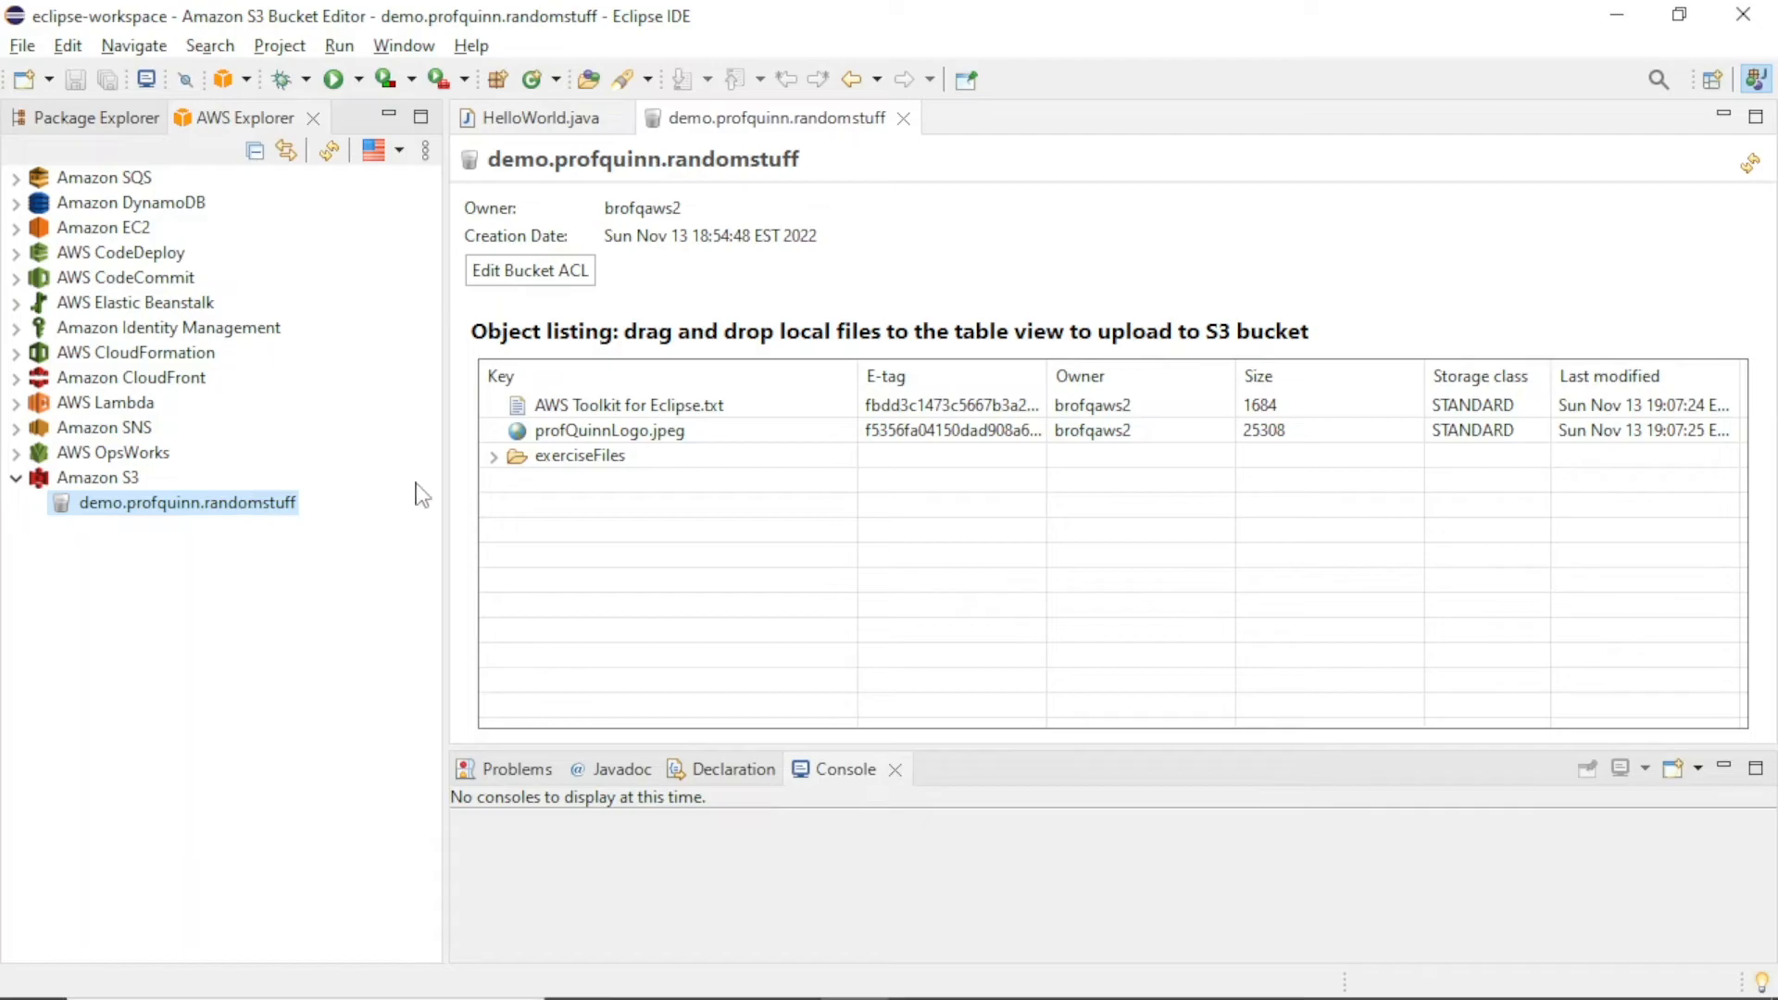
left_click(494, 456)
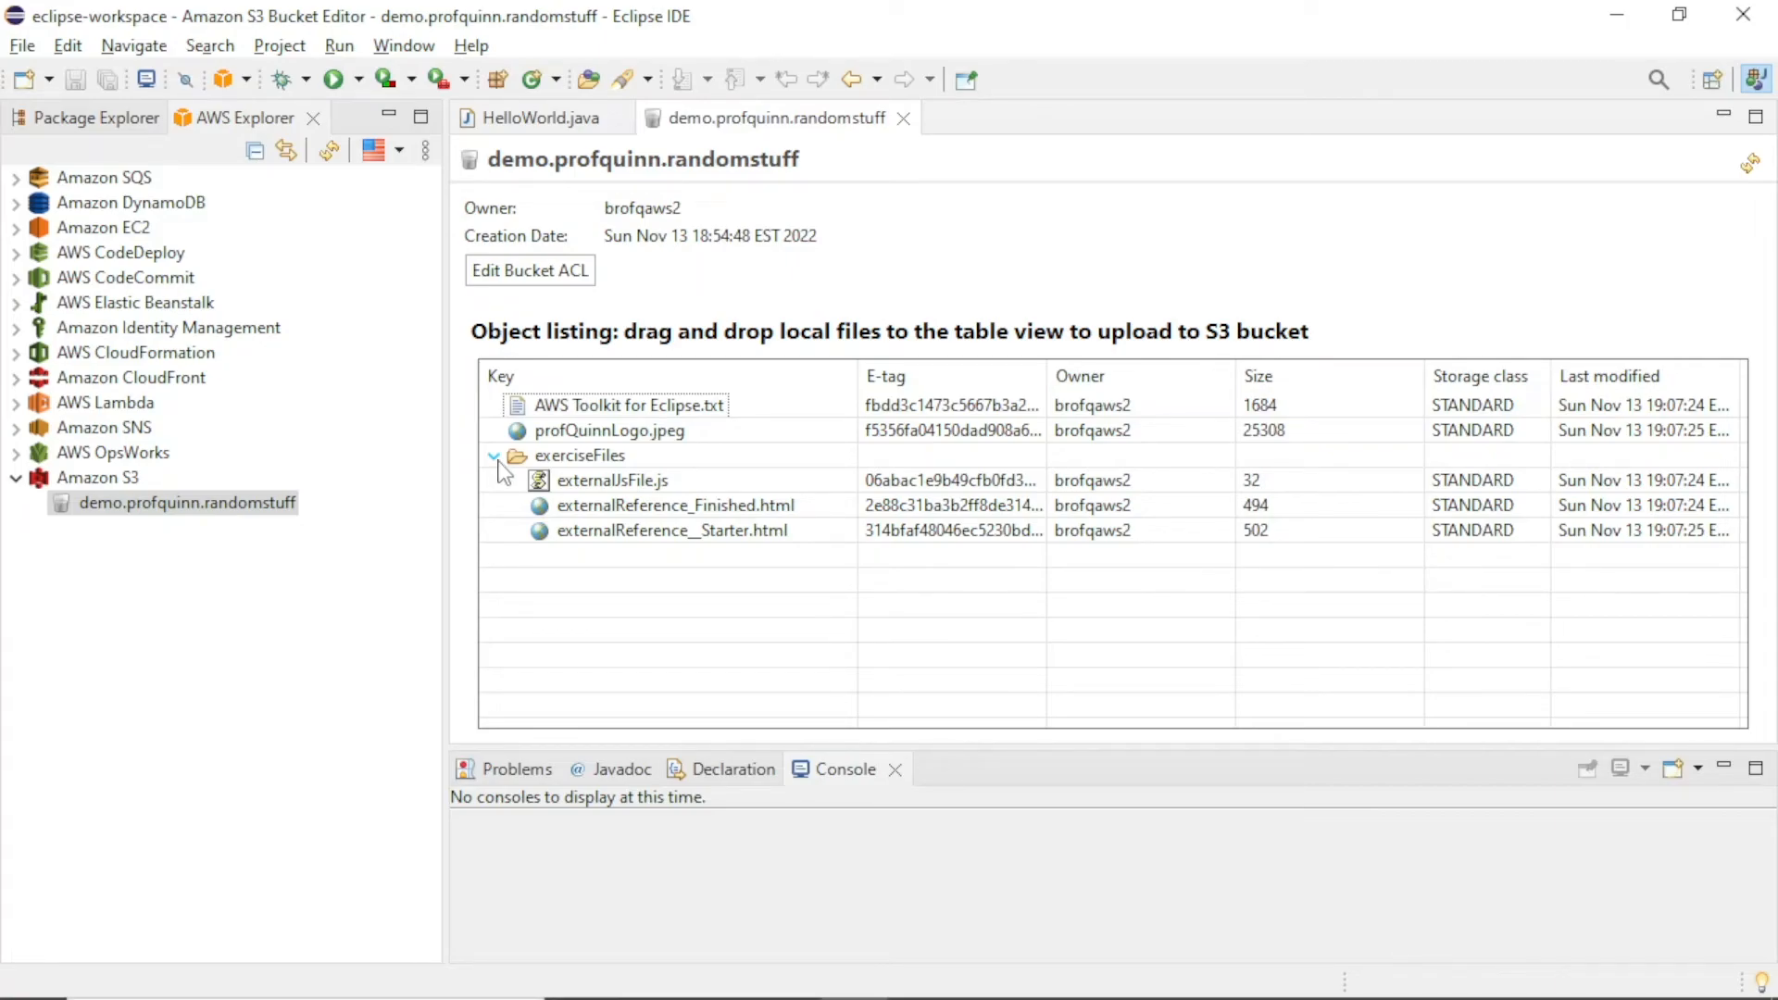
right_click(593, 532)
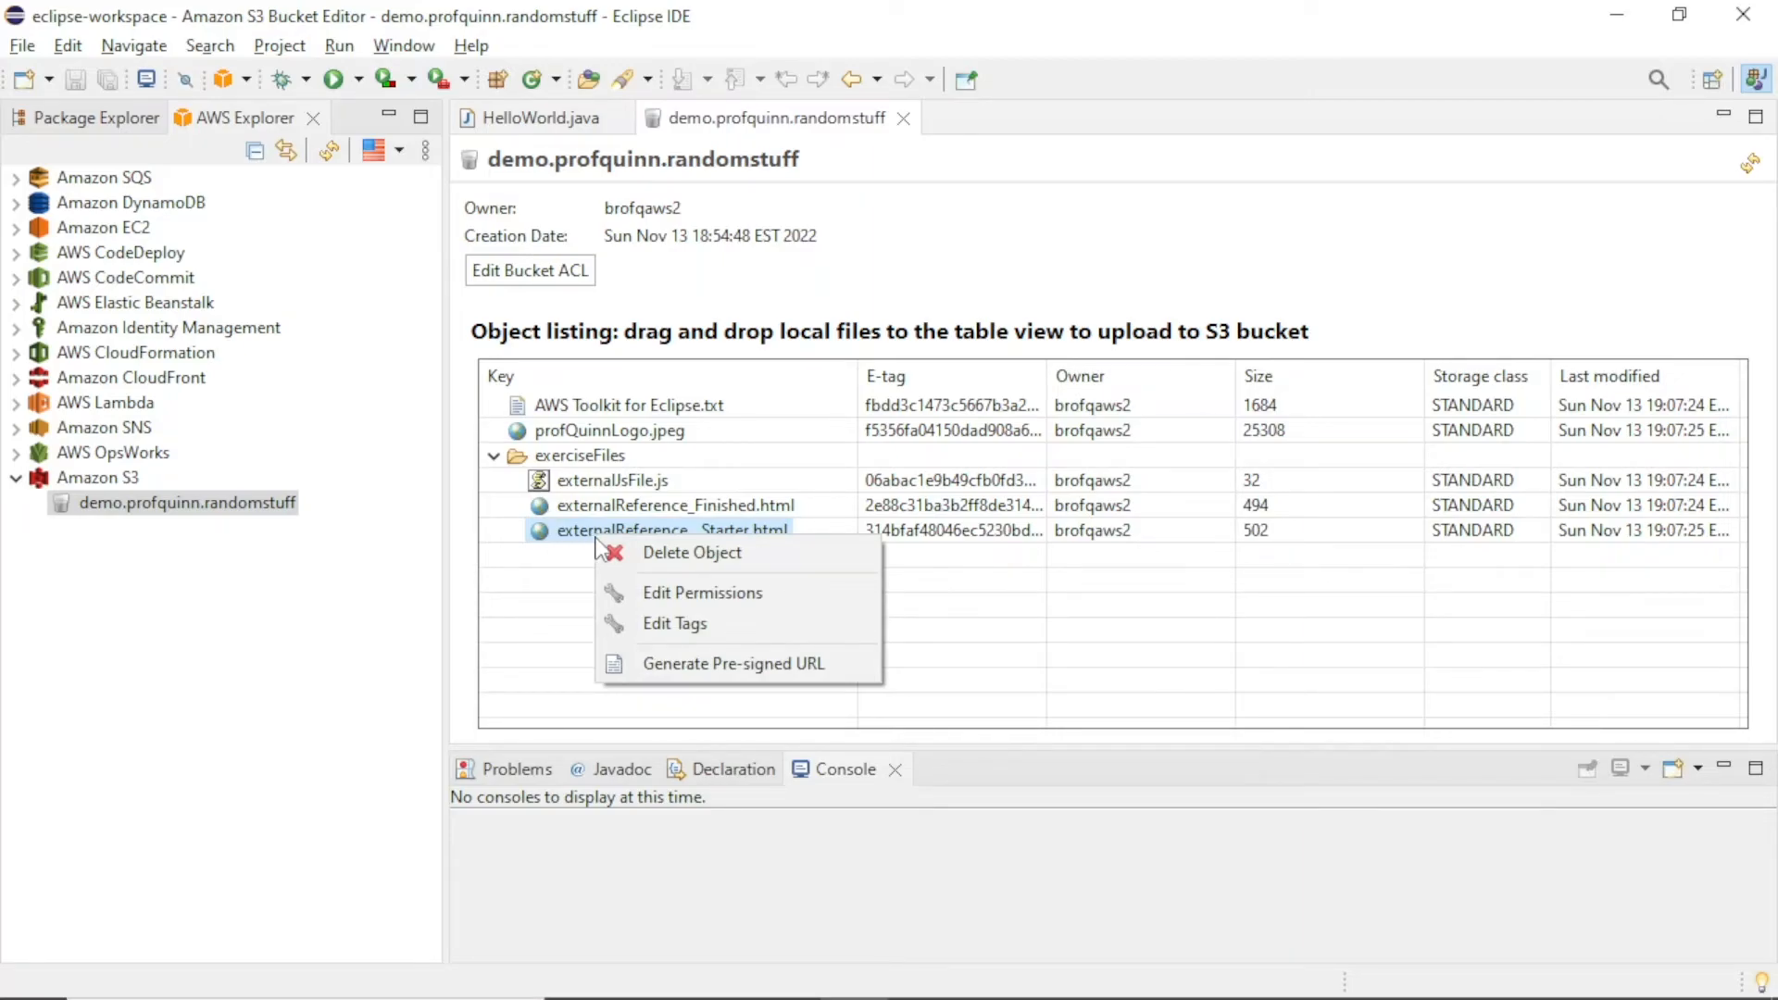
left_click(645, 556)
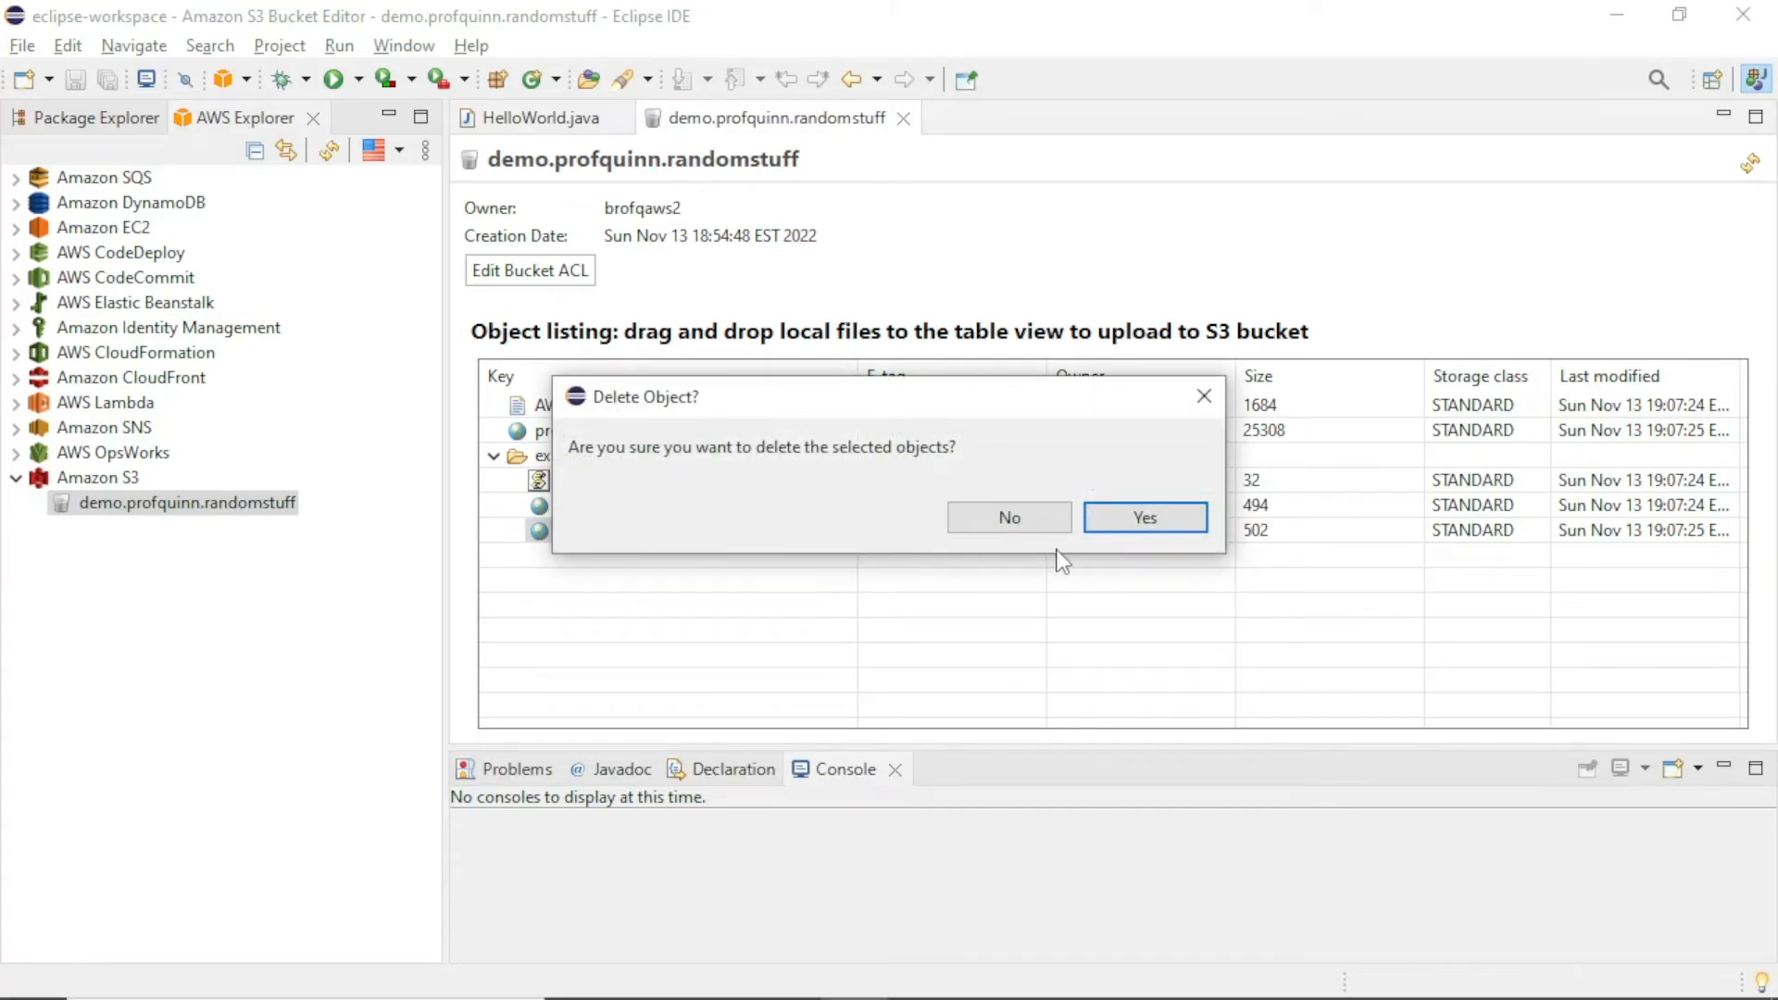
left_click(1119, 526)
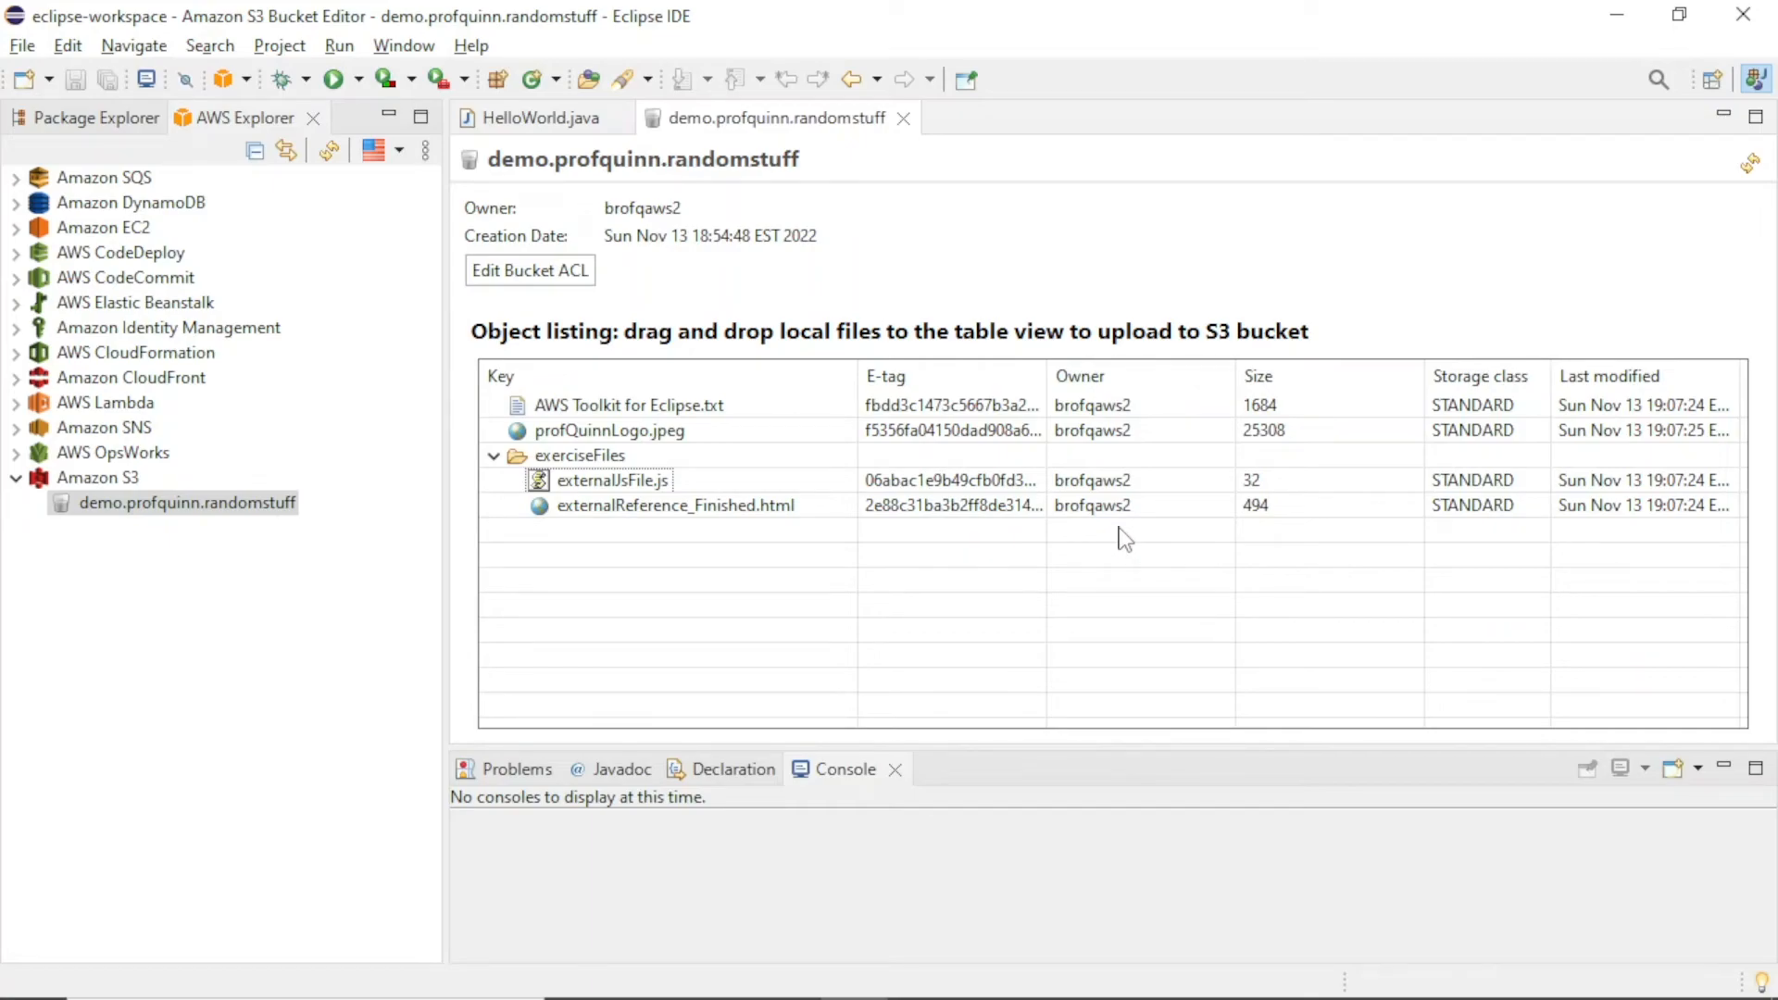
- Switch to the S3 console in Chrome, open exerciseFiles in demo.profquinn.randomstuff and refresh its object list
key("alt+Tab")
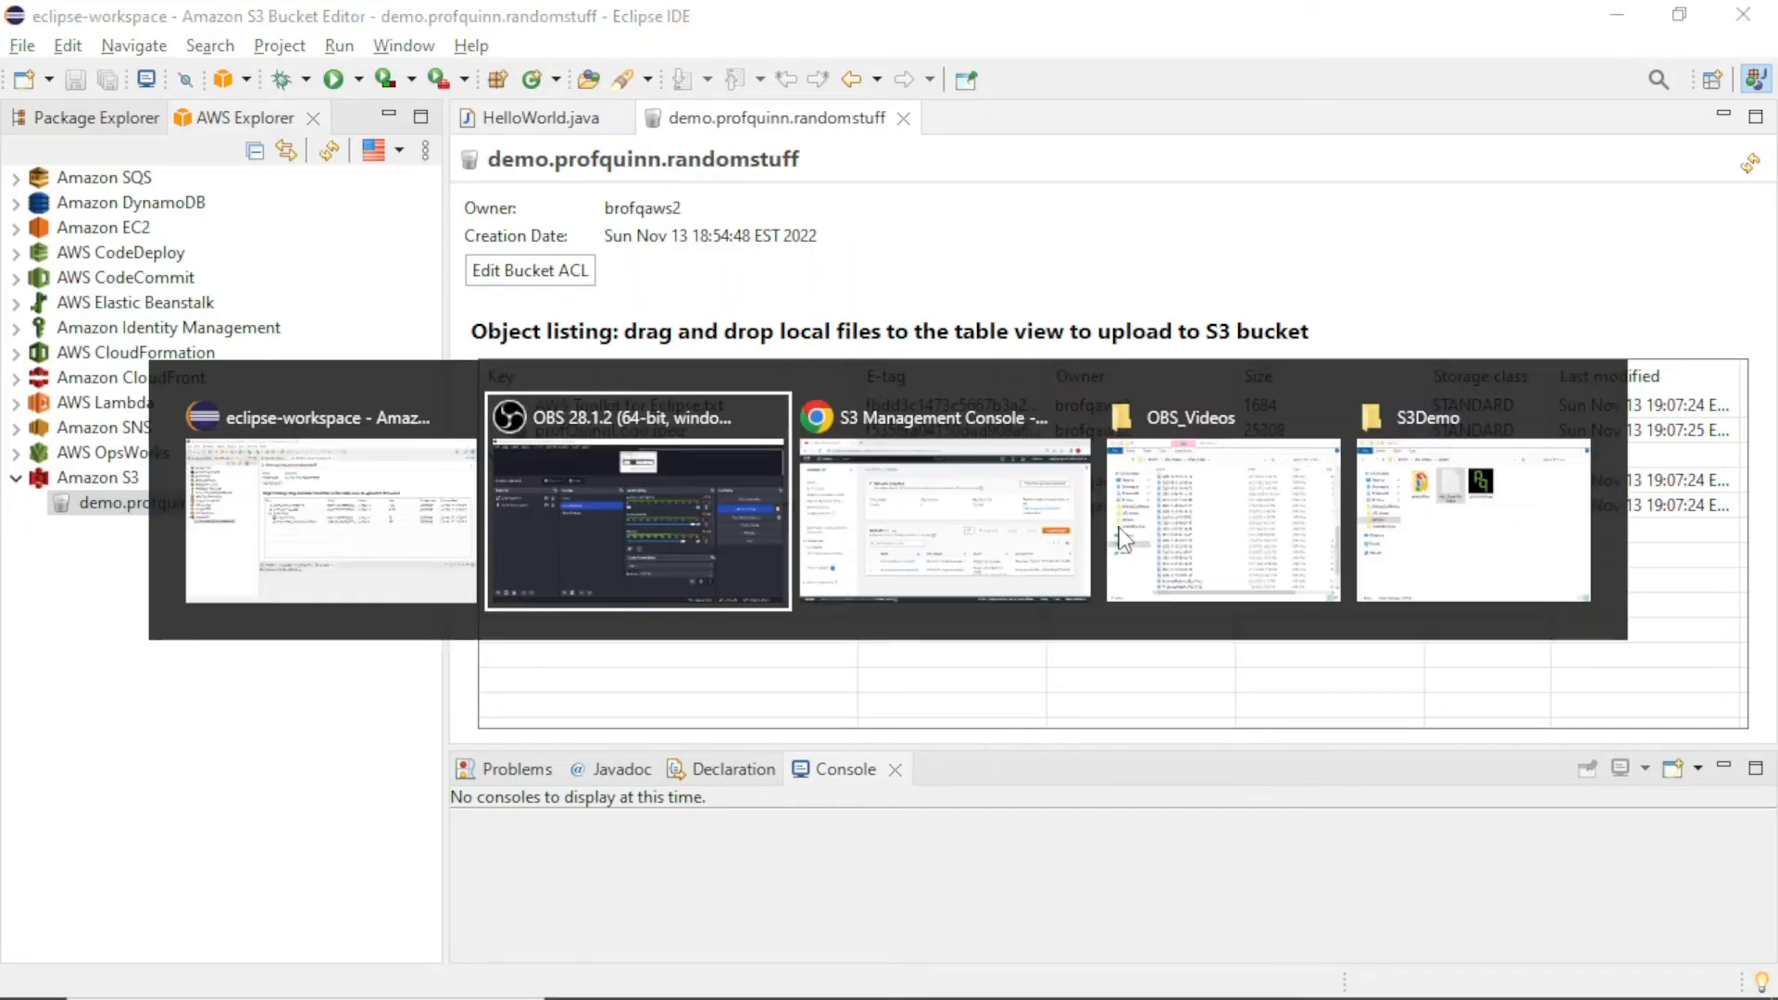
key("alt+Tab")
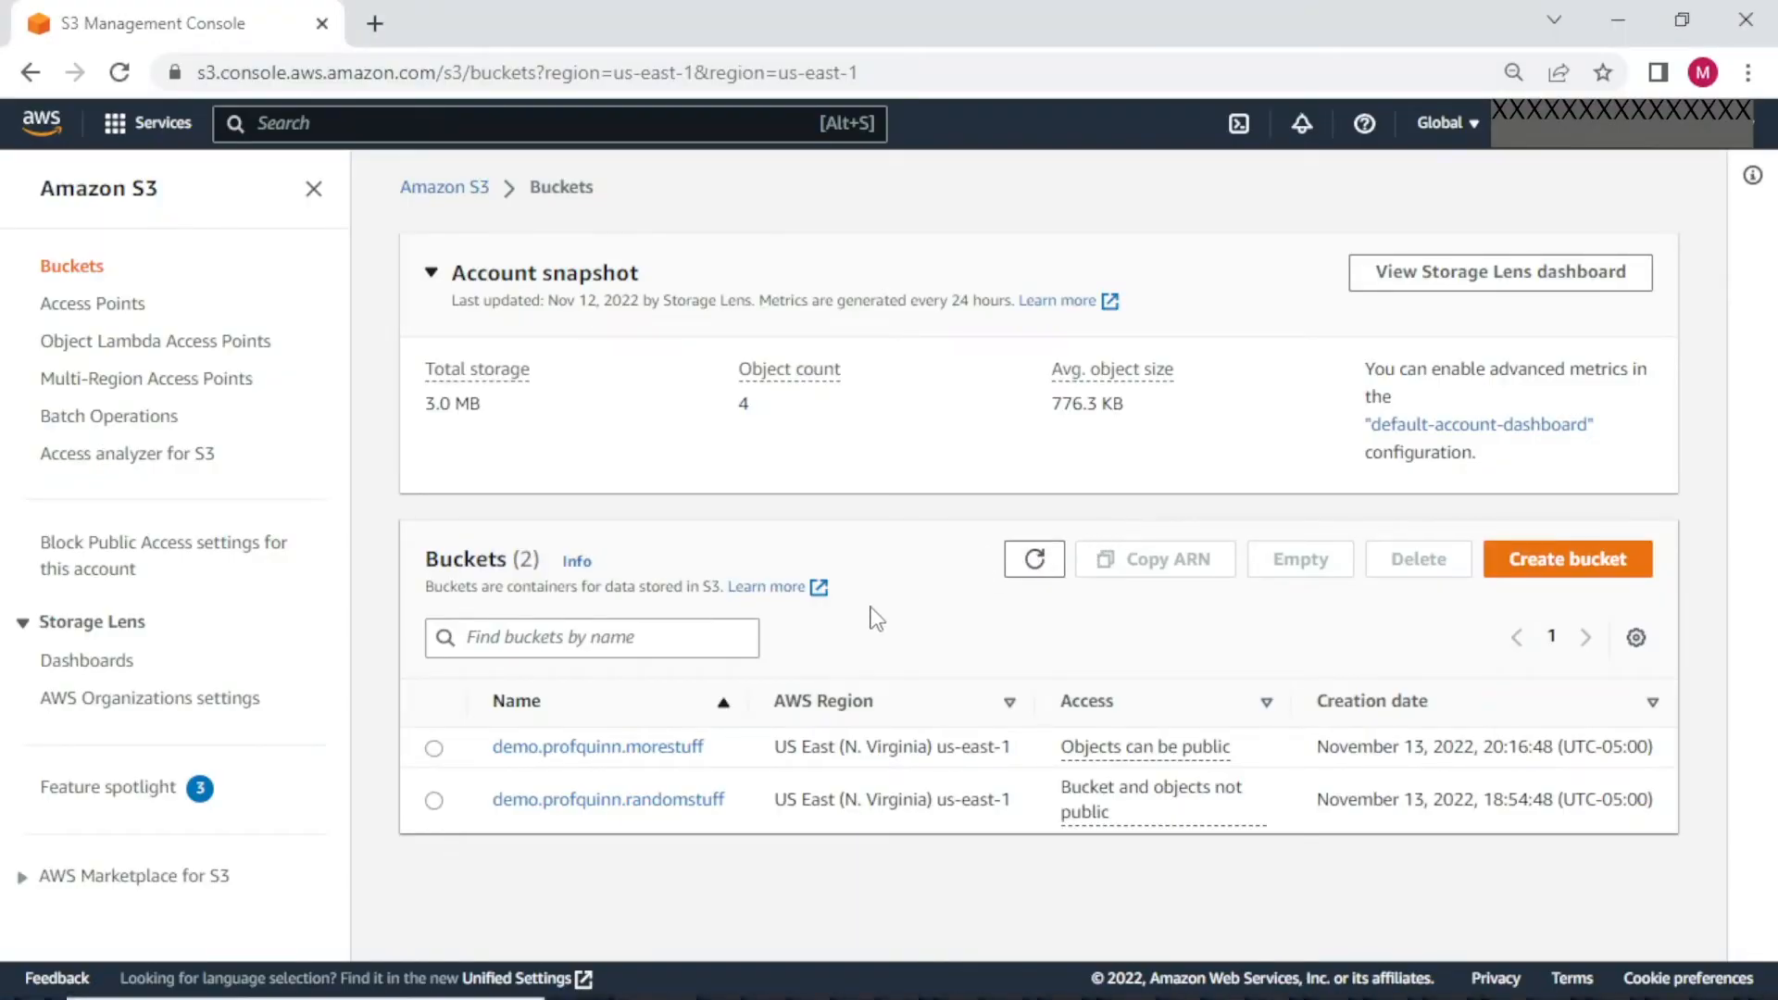
left_click(682, 802)
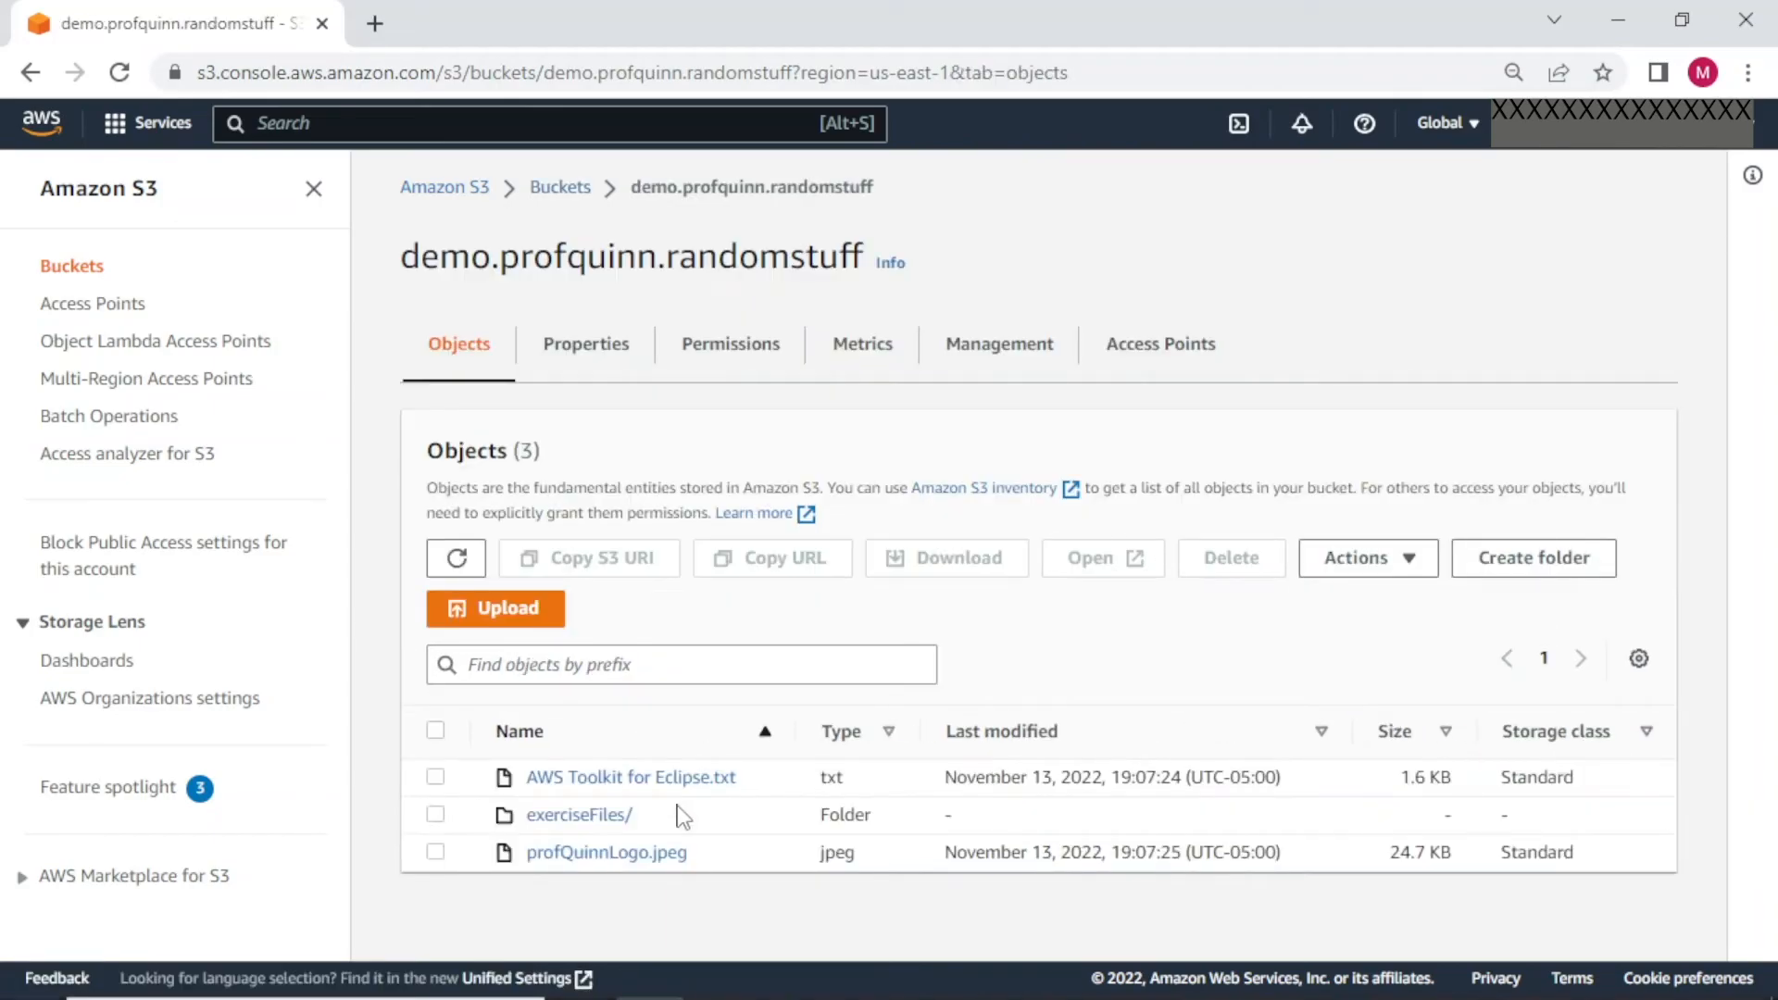
left_click(615, 816)
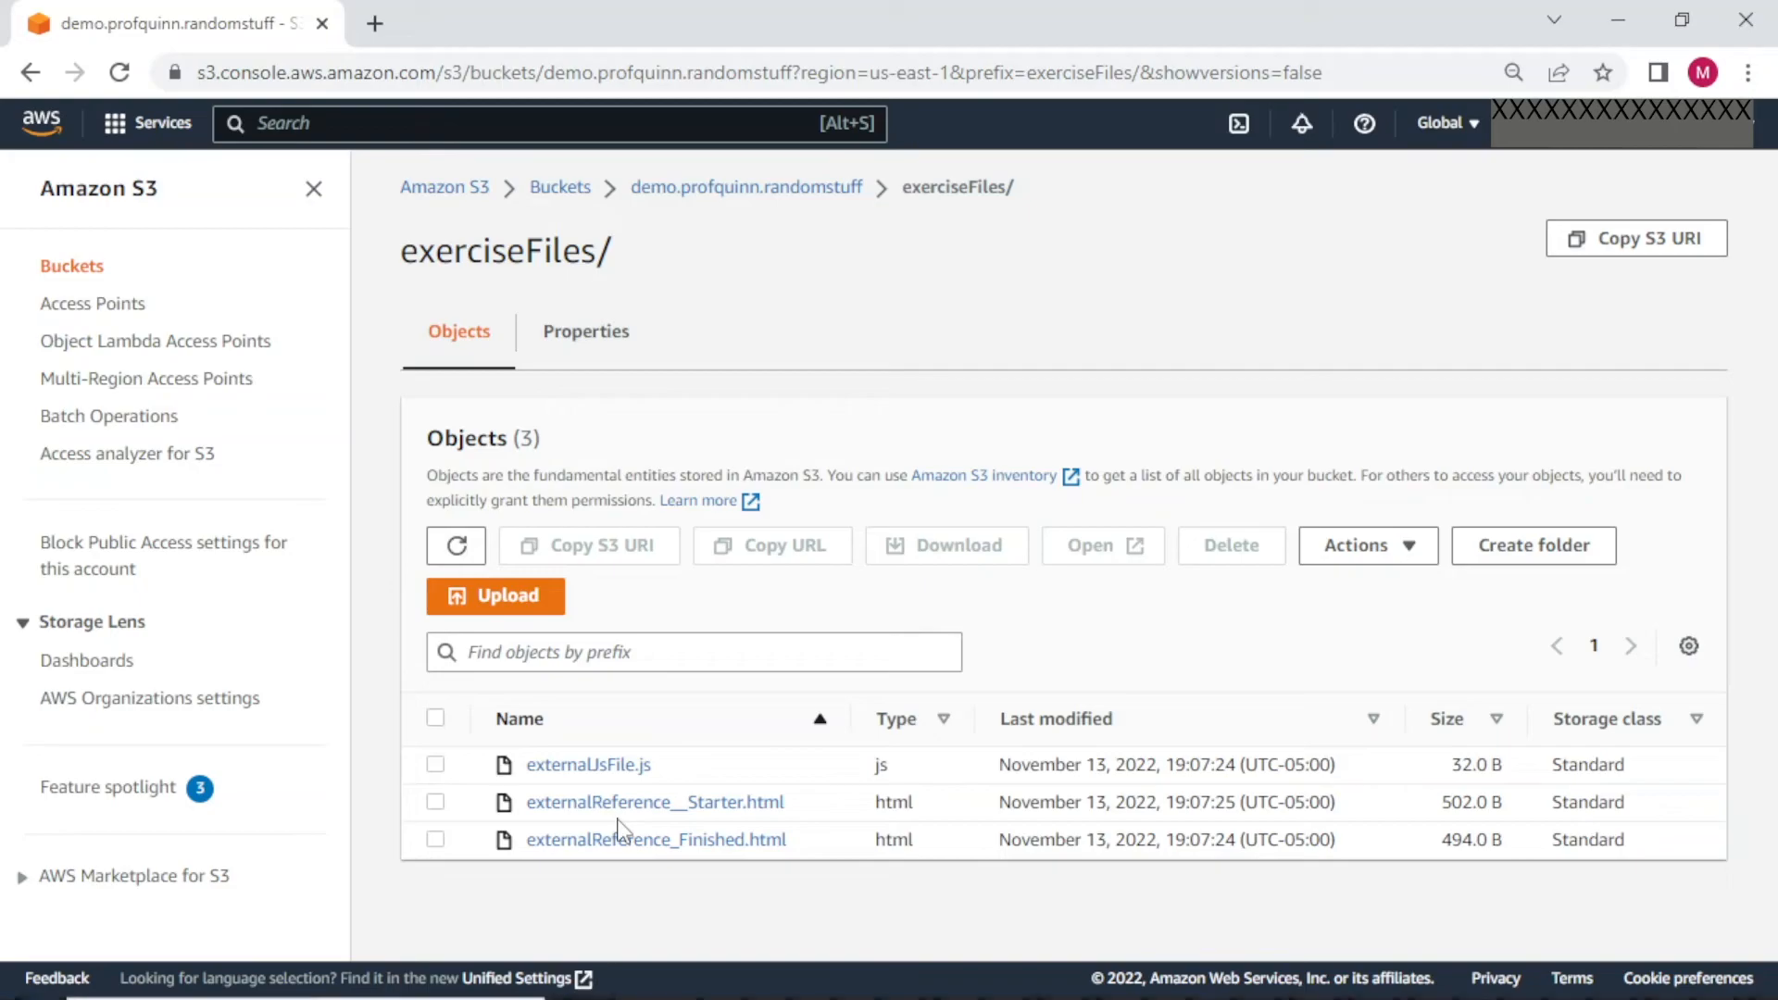
left_click(458, 548)
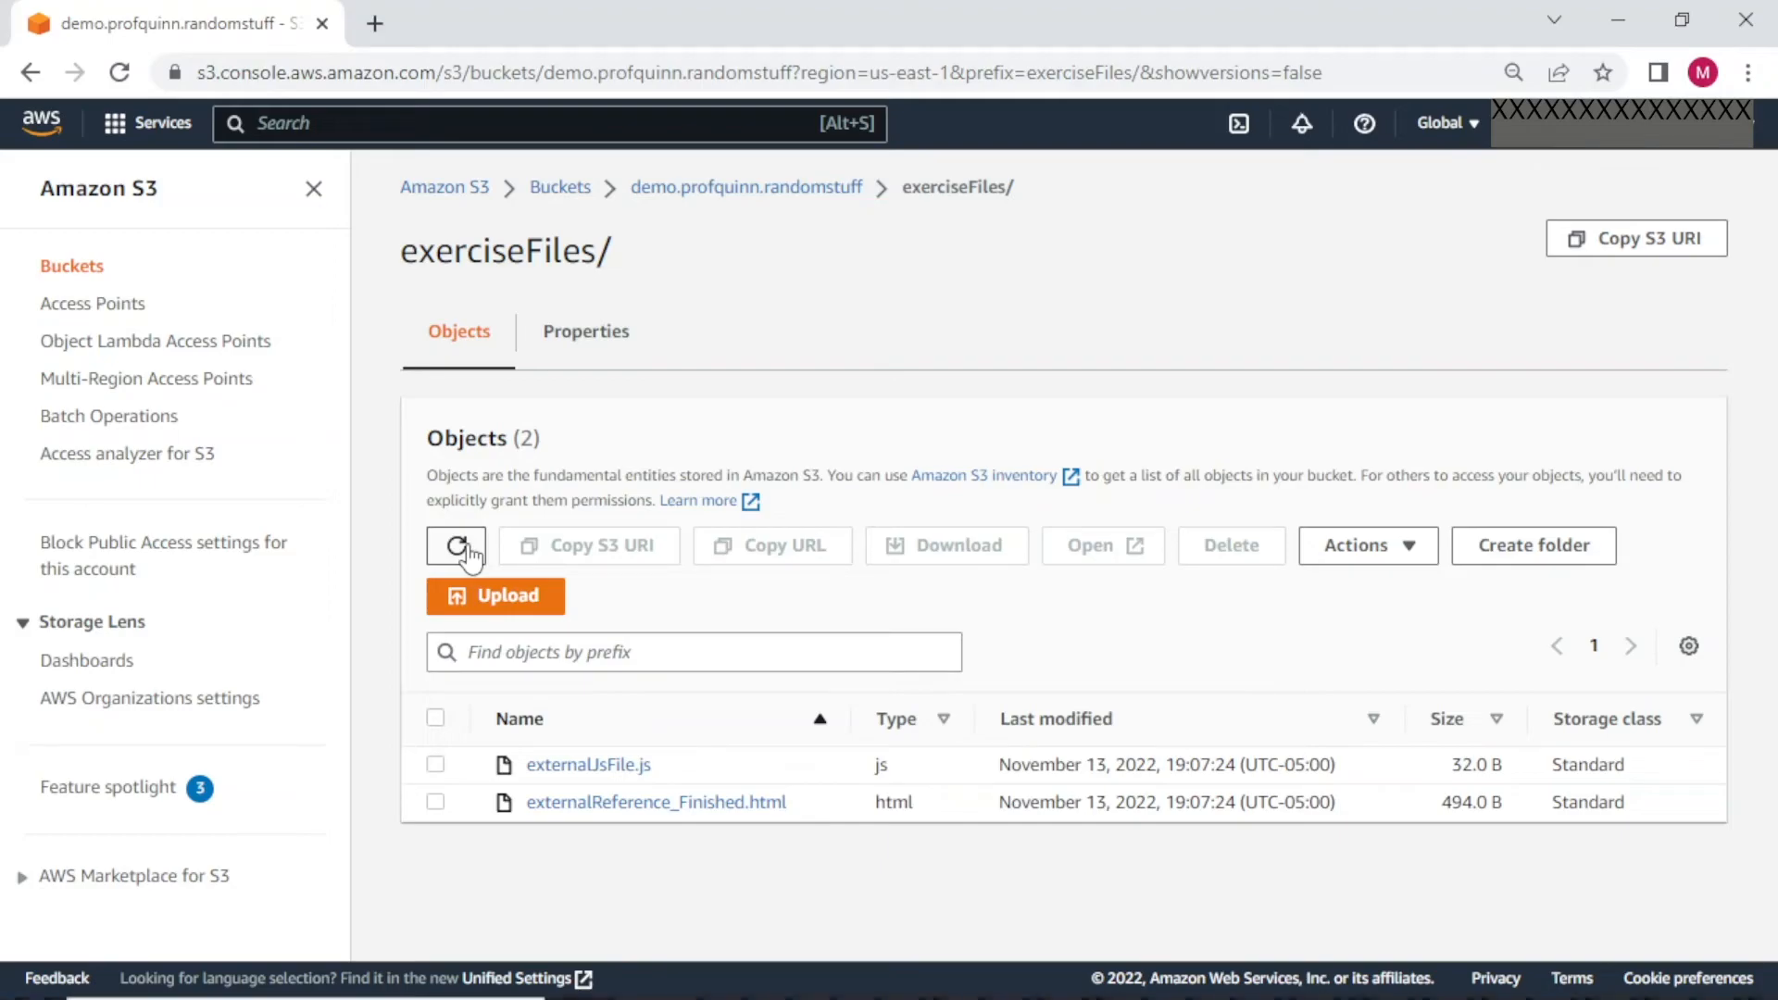
- Bring the S3Demo File Explorer window over Eclipse and narrow it so the bucket's object listing is accessible beside it
key("alt+Tab")
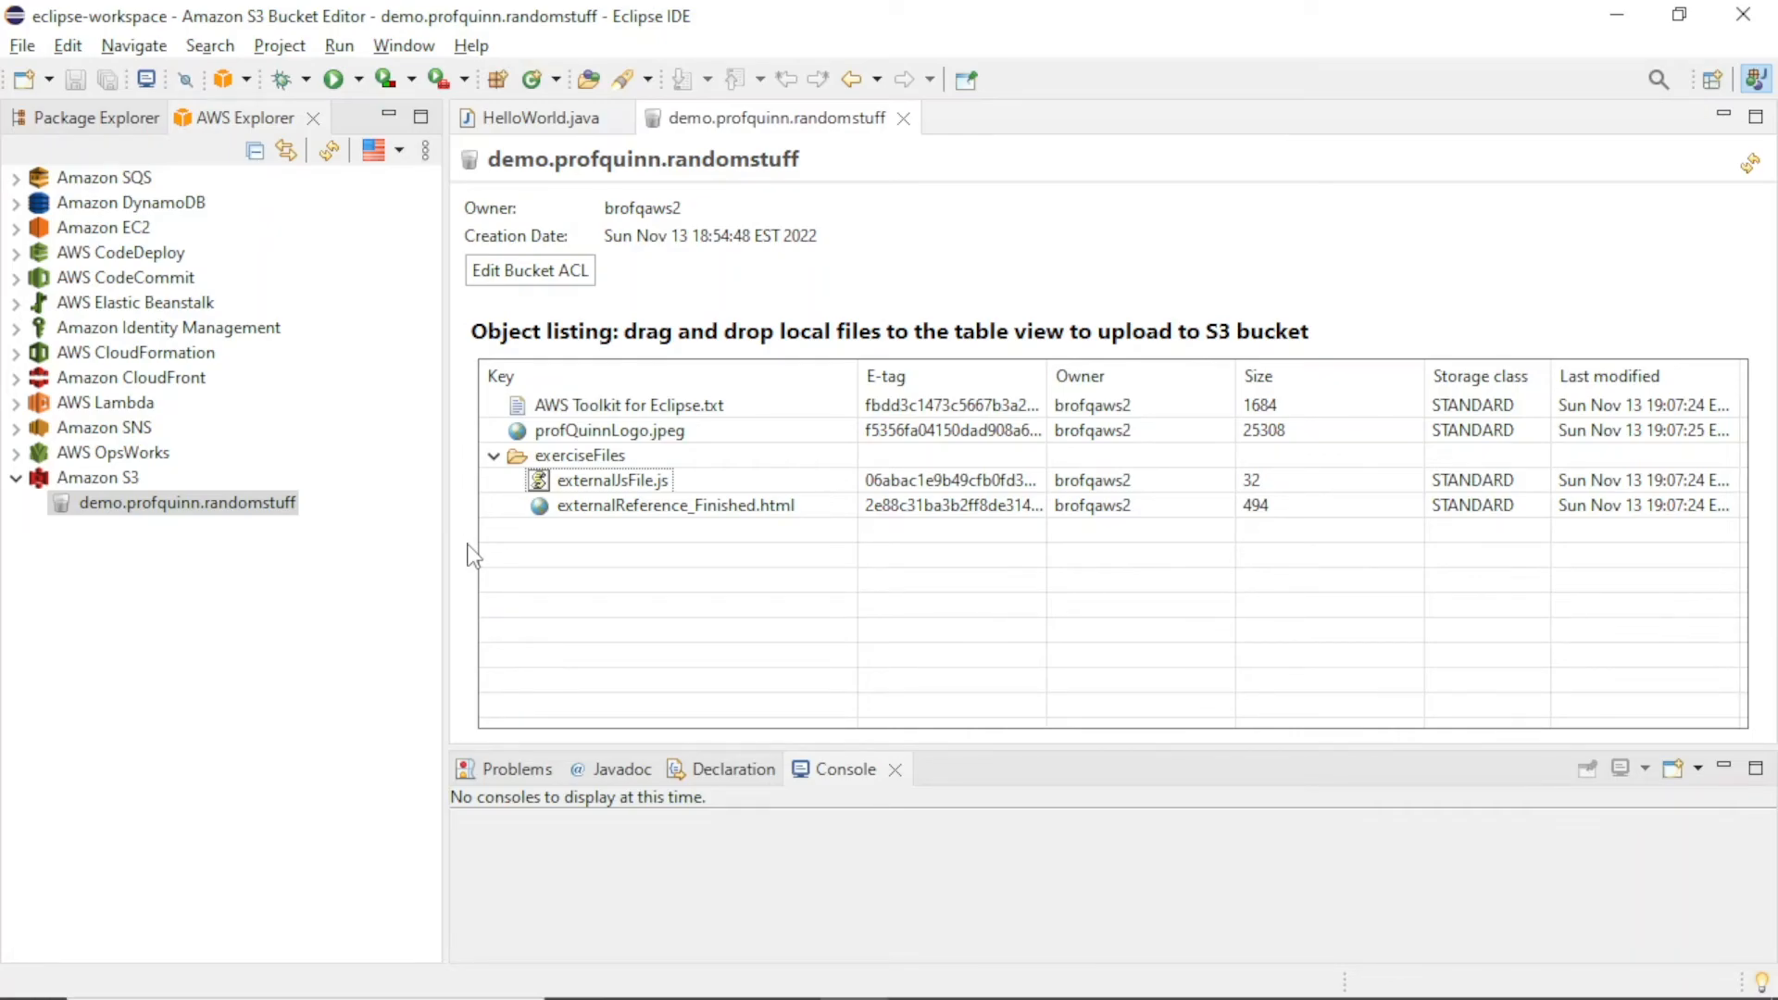
key("alt+Tab")
key("alt+Tab")
key("alt+Tab")
key("alt+Tab")
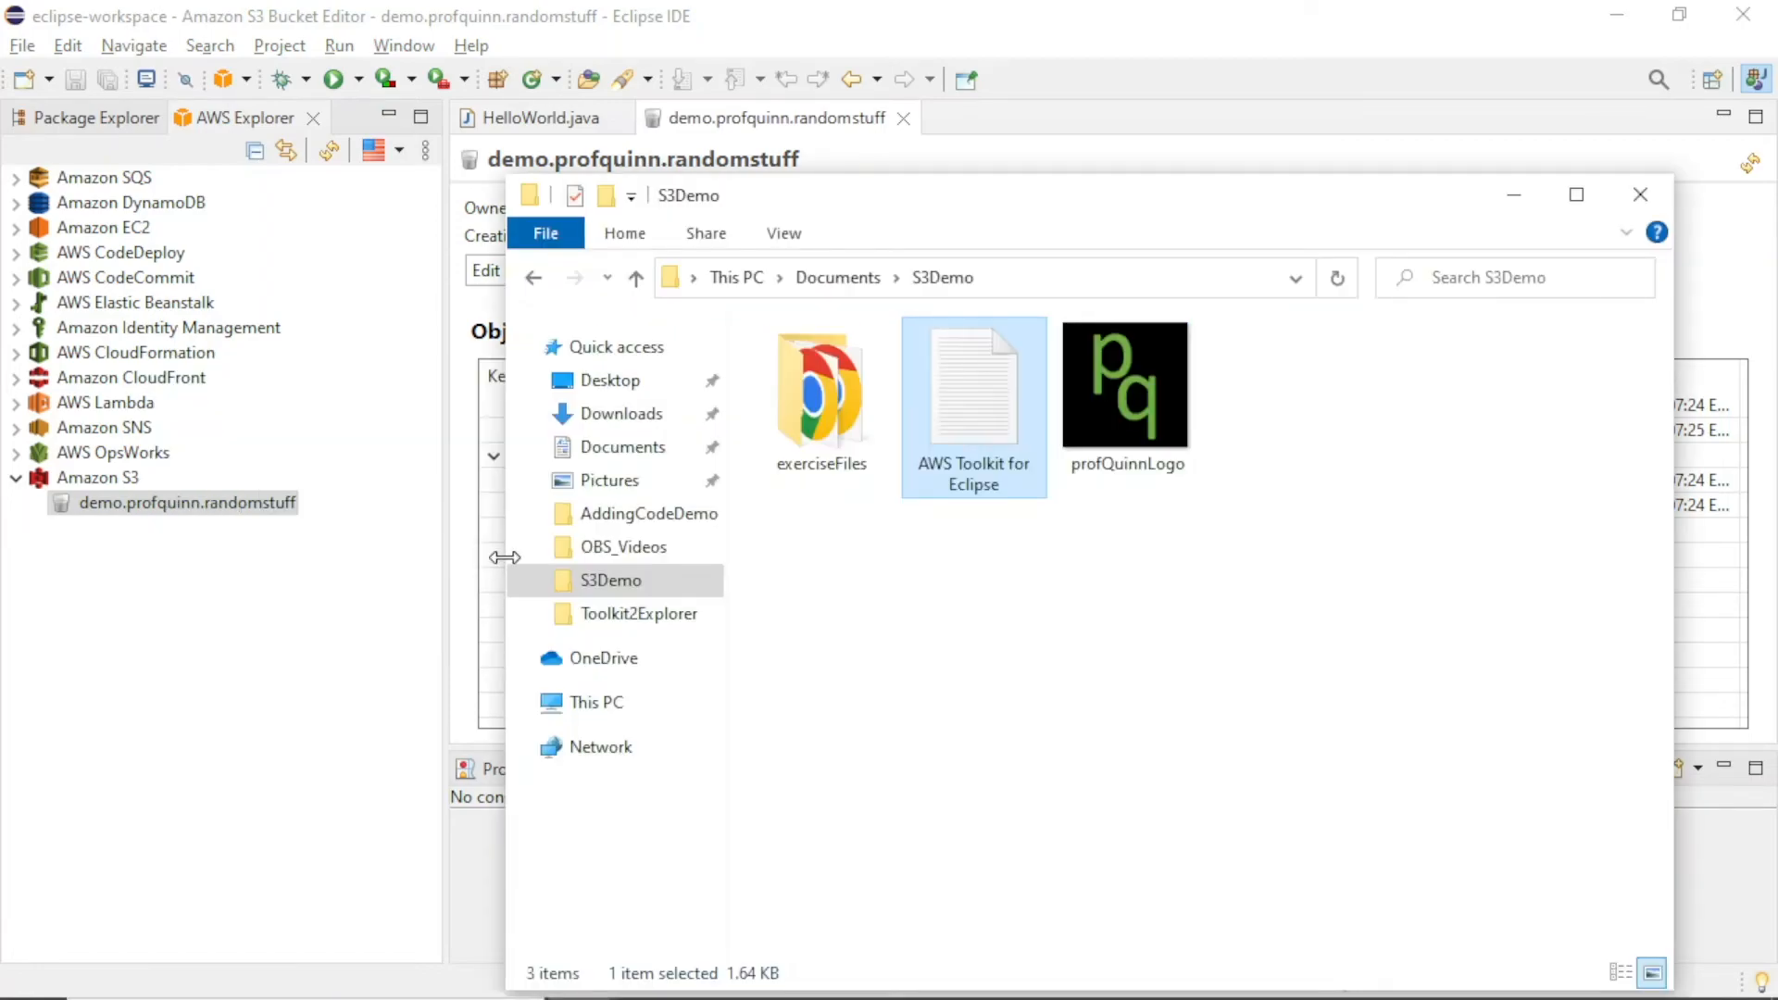
left_click_drag(496, 556, 956, 679)
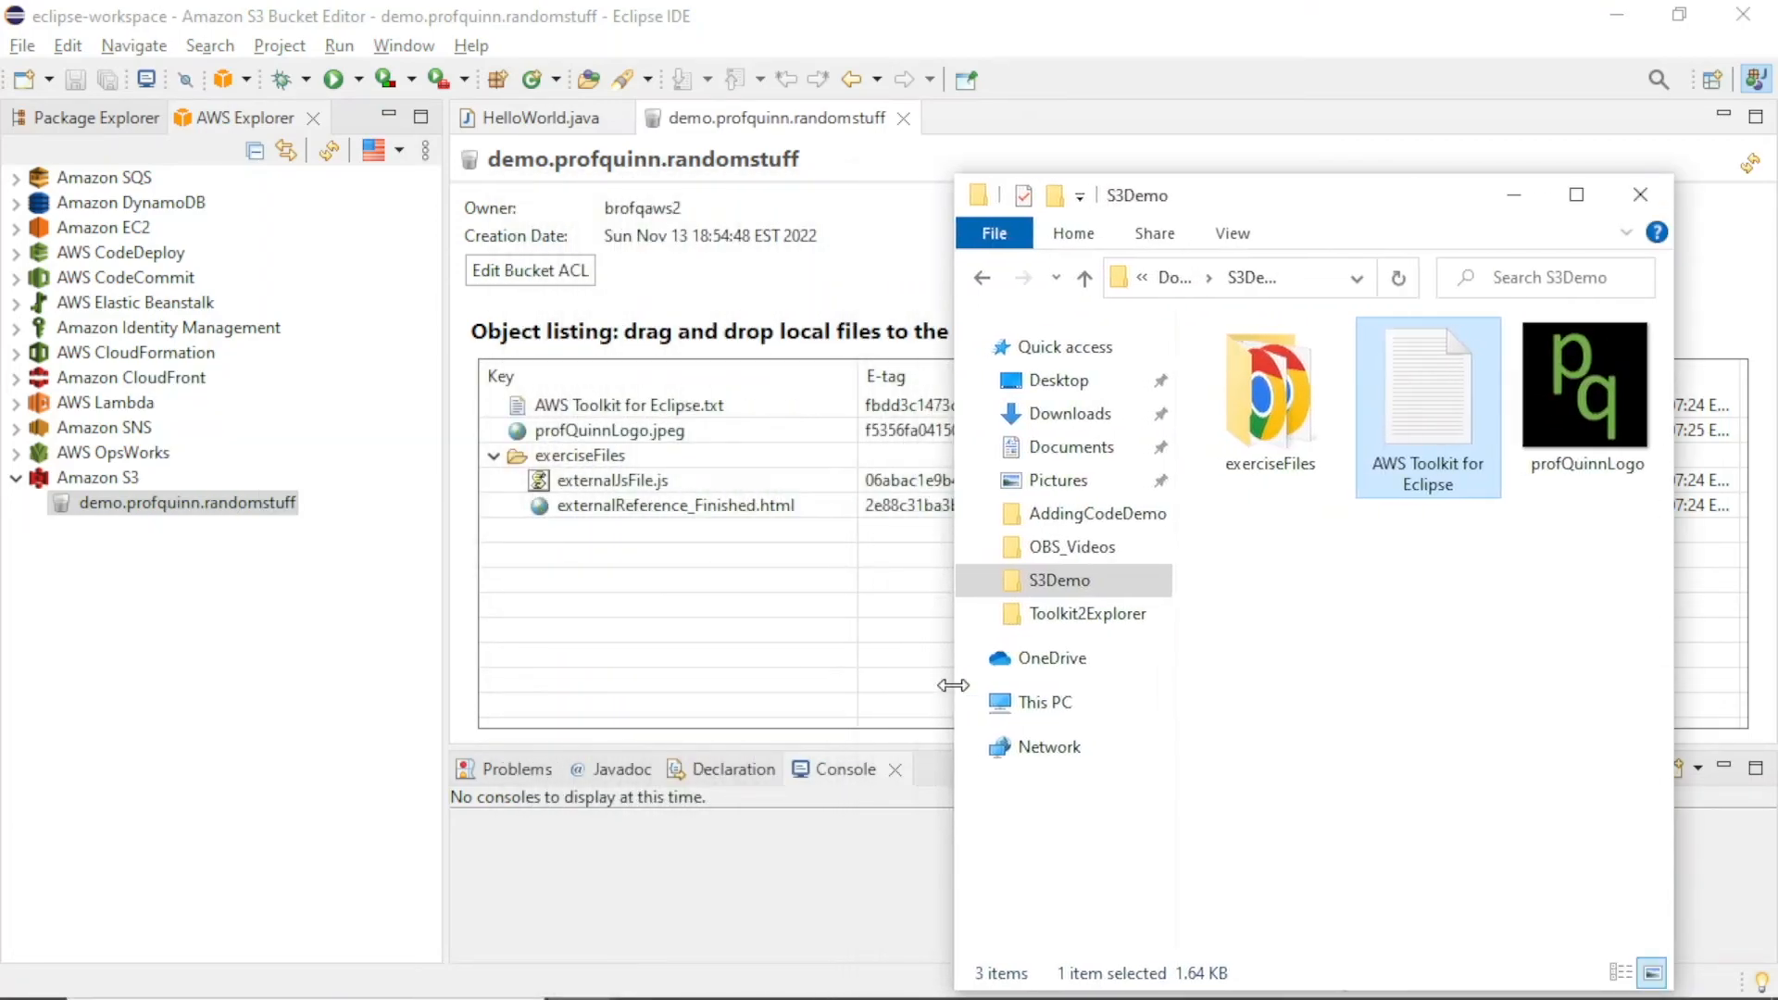
- Open the local exerciseFiles folder and try to upload externalReference__Starter to the bucket through Eclipse's object listing
double_click(1266, 402)
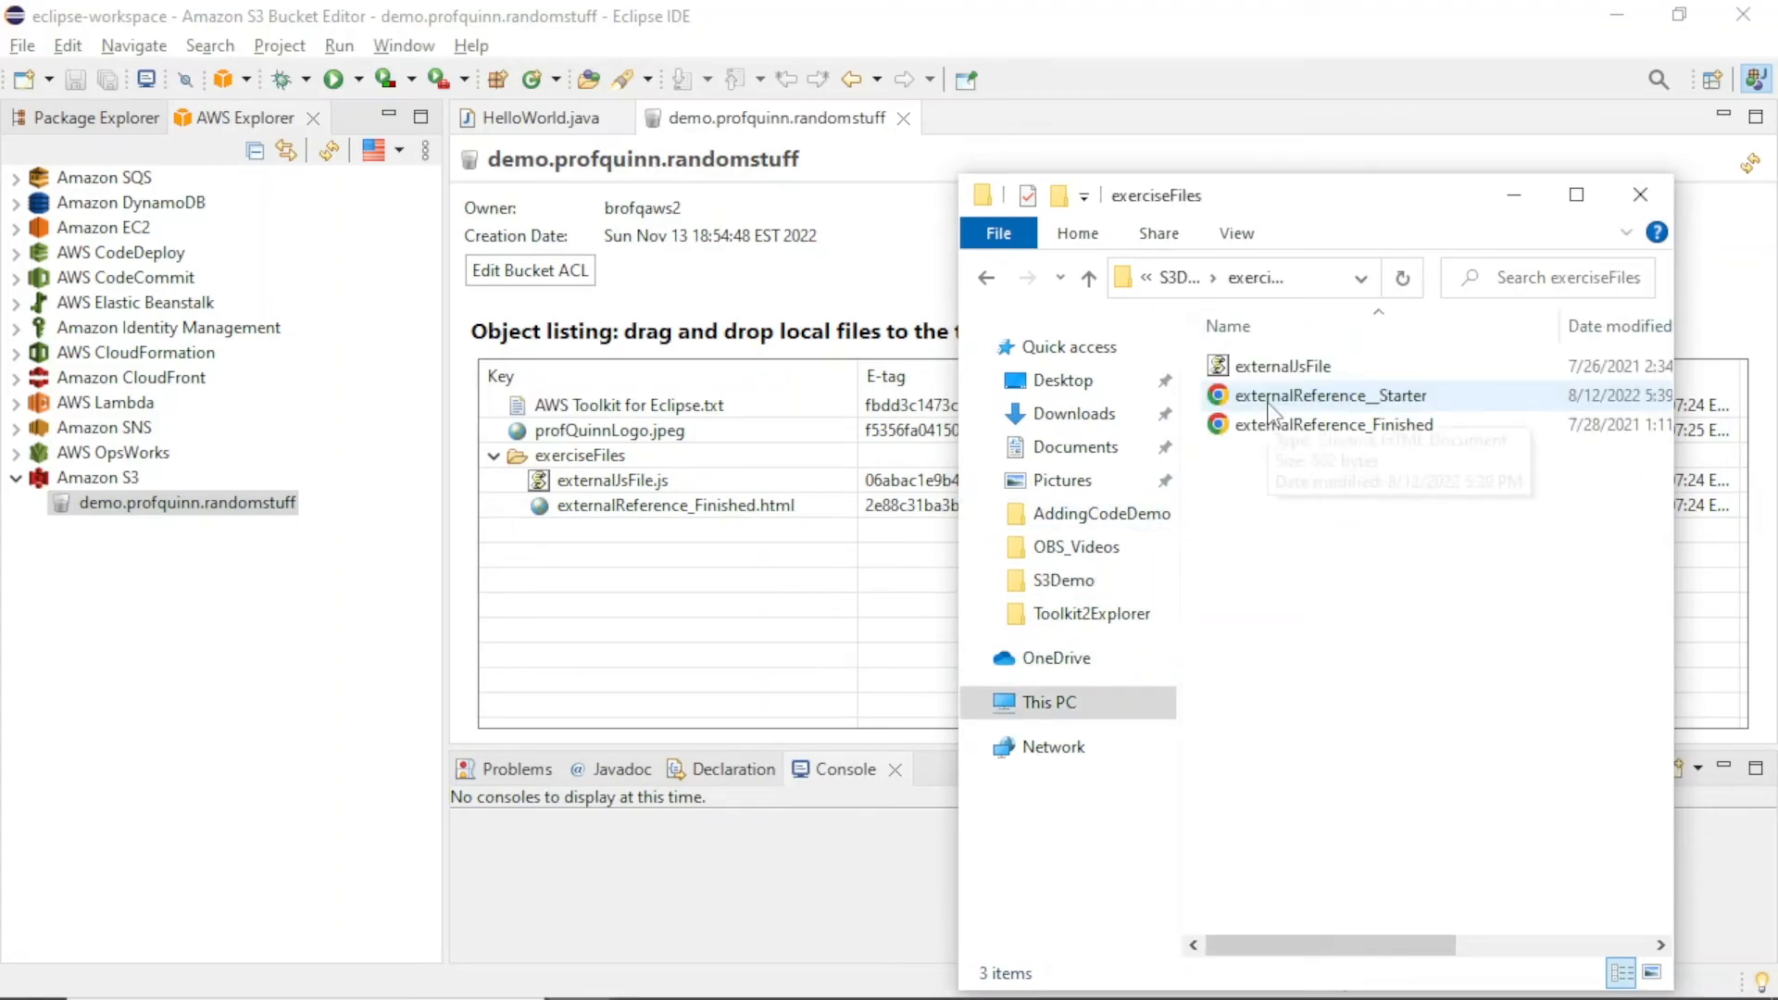
left_click(1252, 405)
left_click_drag(1244, 410, 711, 573)
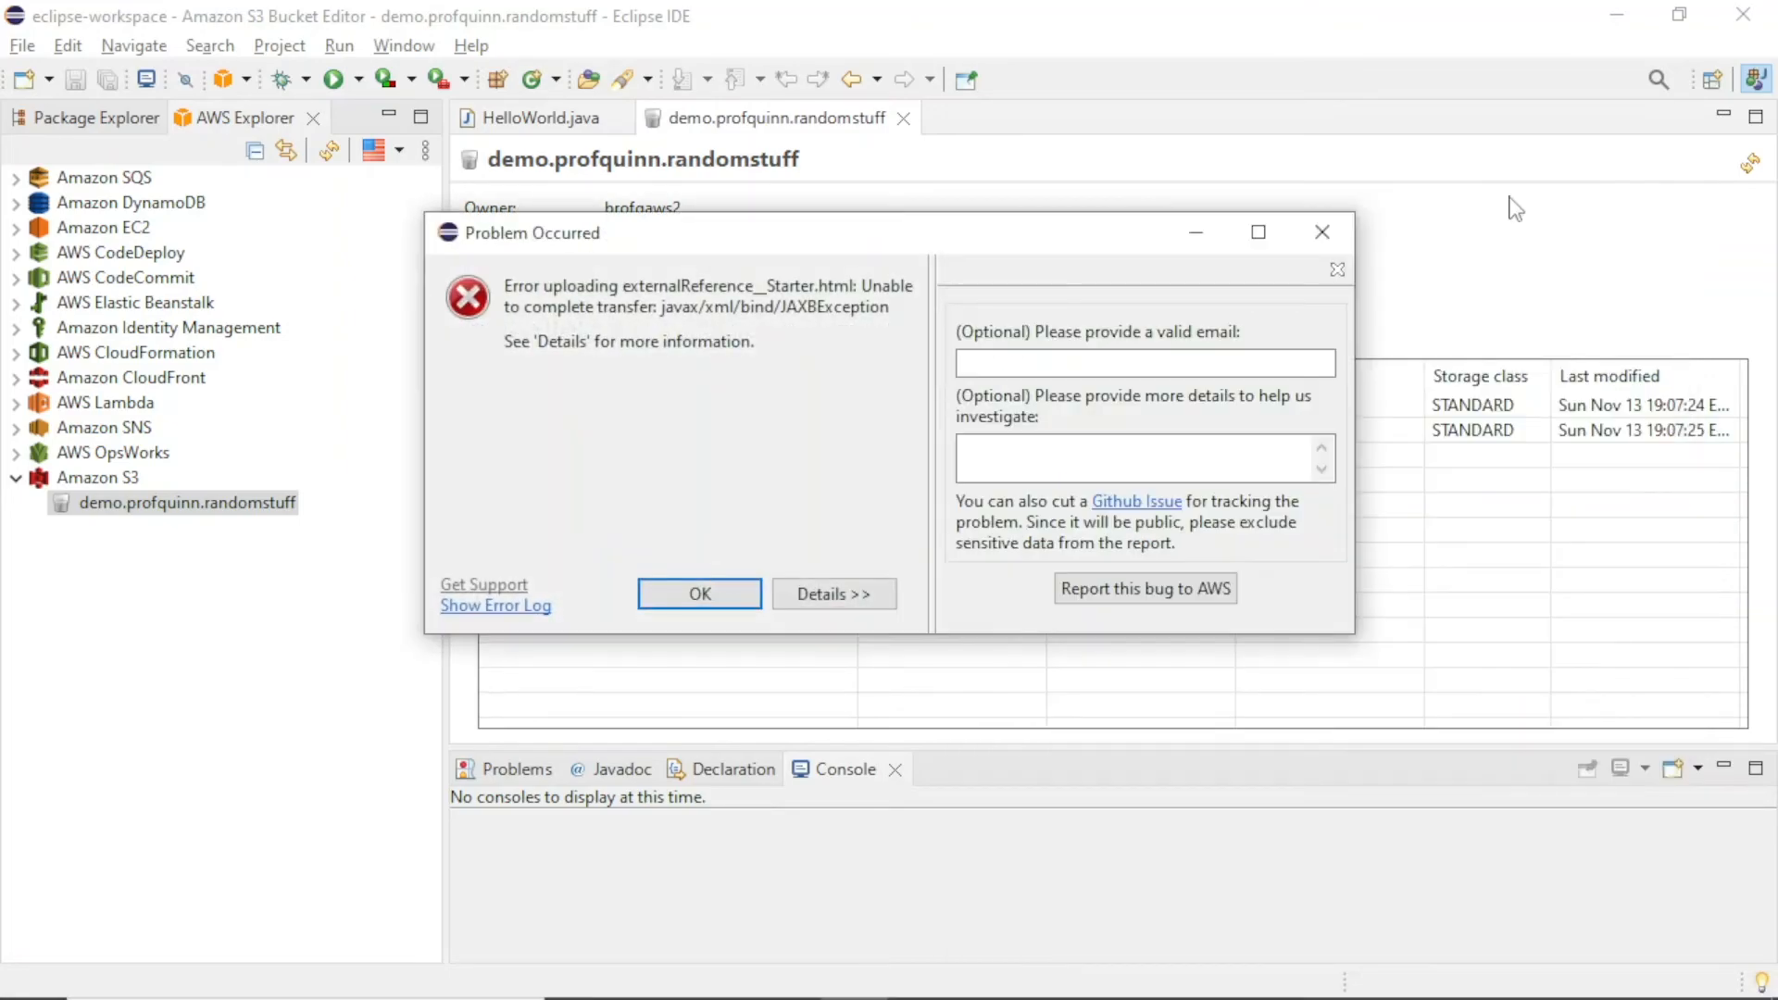